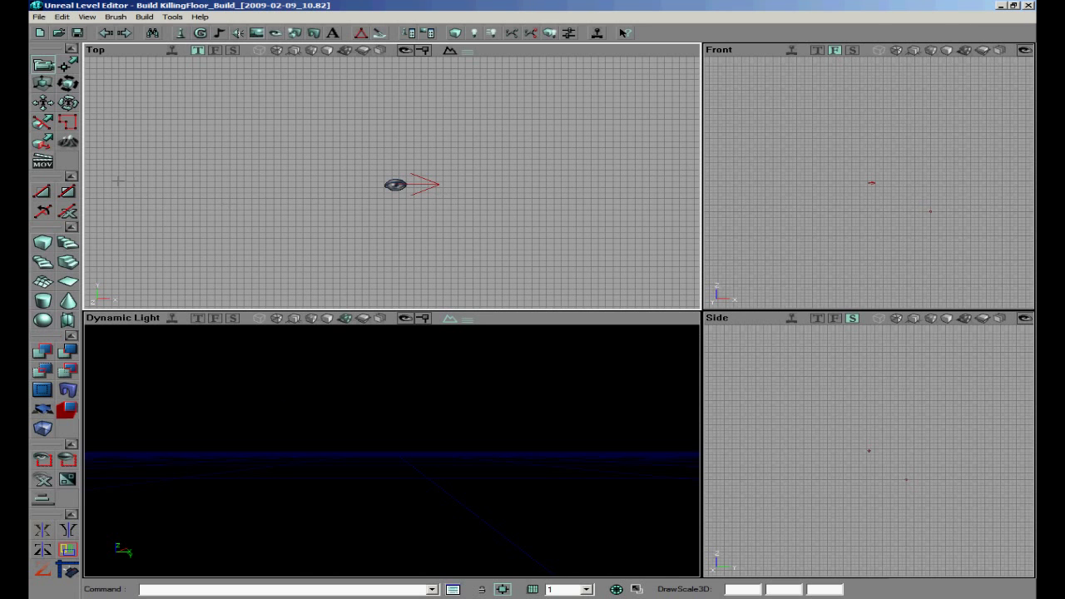
Build a cube brush with height, width and breadth all set to 512
right_click(43, 243)
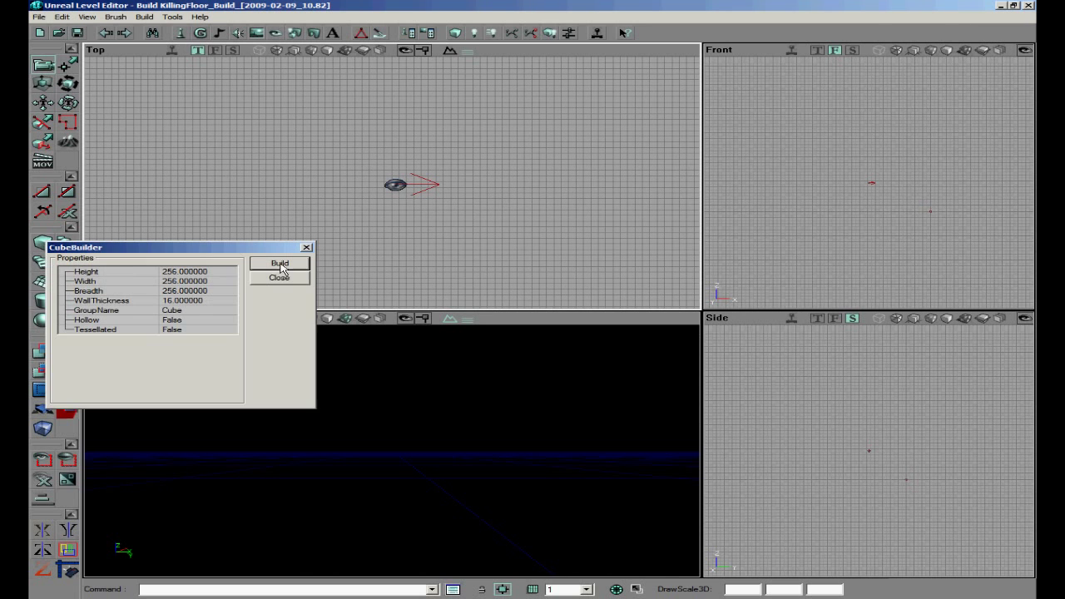
click(198, 282)
text(512)
click(202, 288)
text(5)
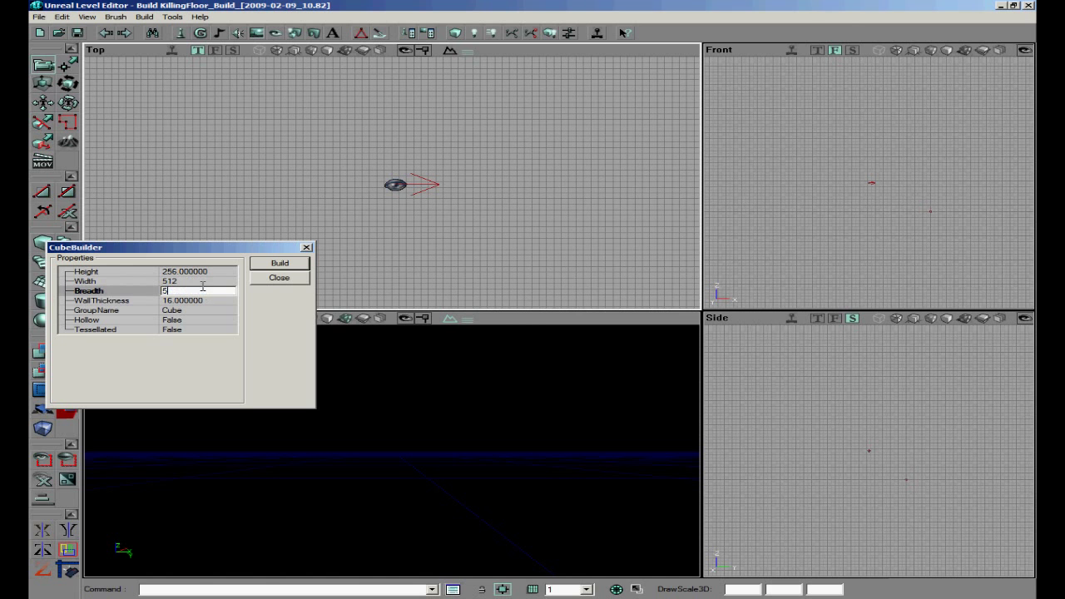
text(12)
click(197, 272)
text(512)
click(279, 264)
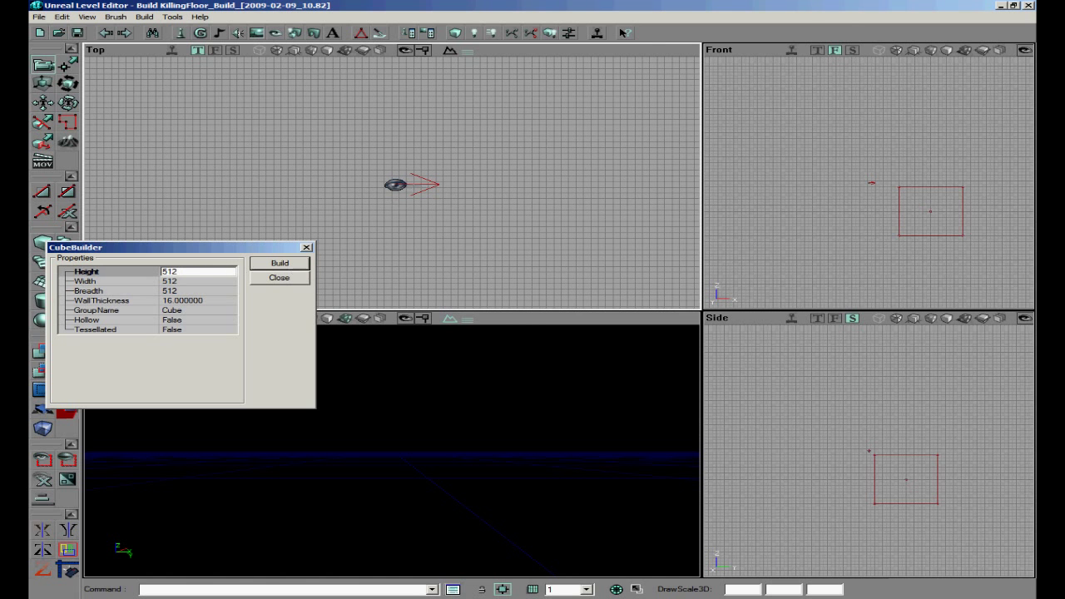
mouse_move(400, 185)
mouse_down()
mouse_move(397, 169)
mouse_move(368, 172)
mouse_up()
click(433, 174)
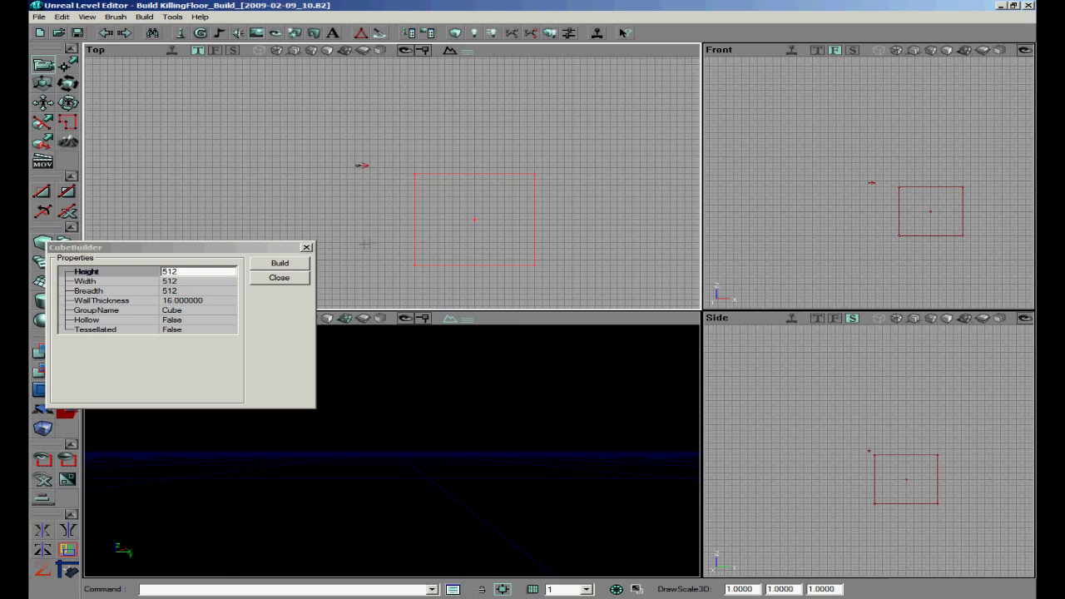
click(305, 248)
drag(543, 181, 409, 182)
scroll(409, 182, up, 3)
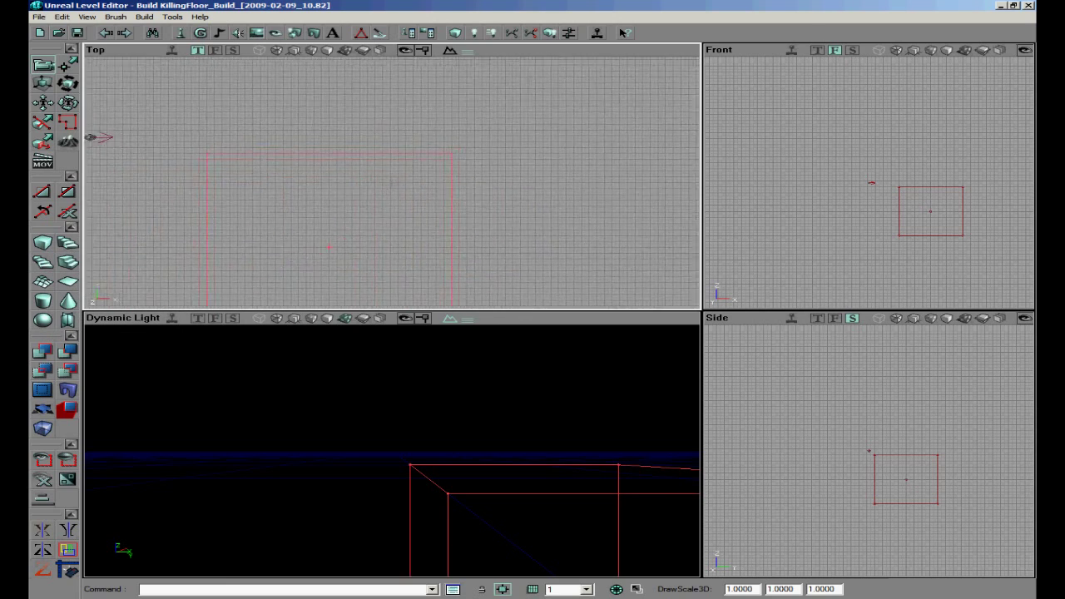
Choose the BrickAlleyWallScaled texture and subtract the cube brush to carve out a brick room
click(267, 33)
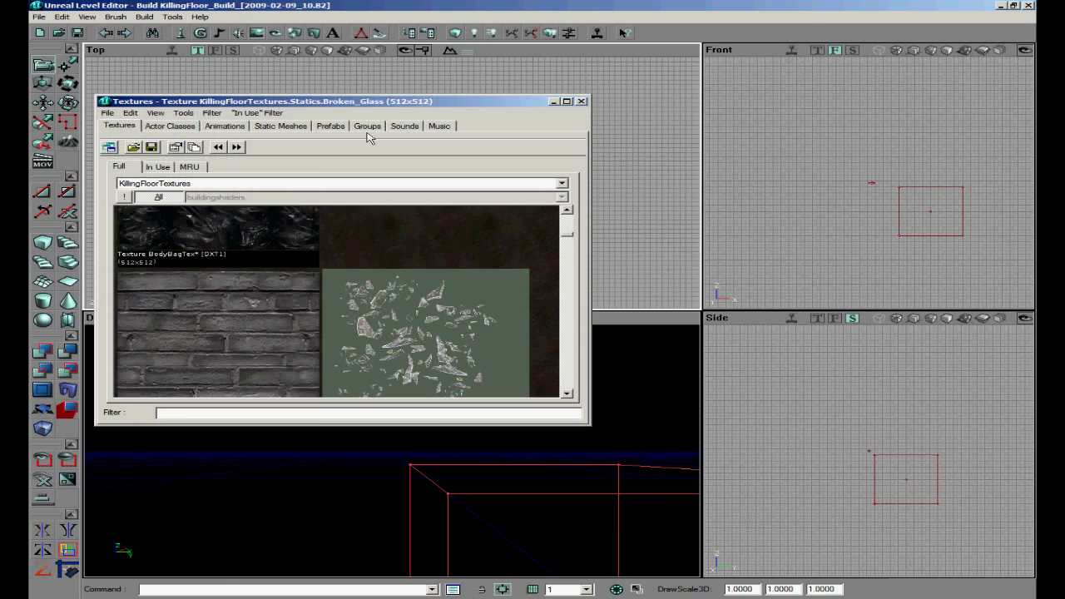
click(254, 298)
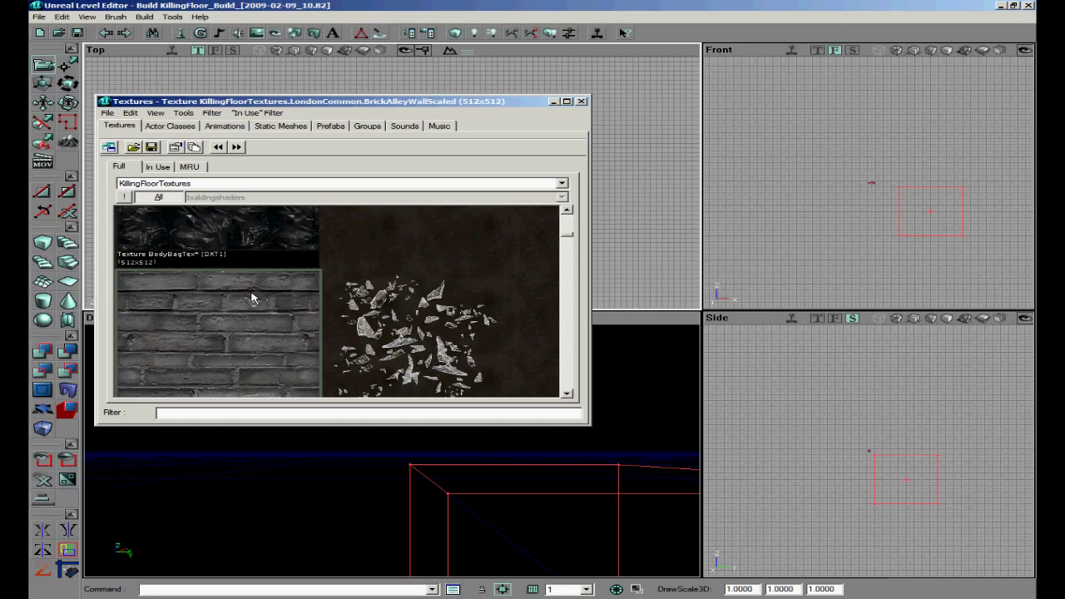
click(581, 102)
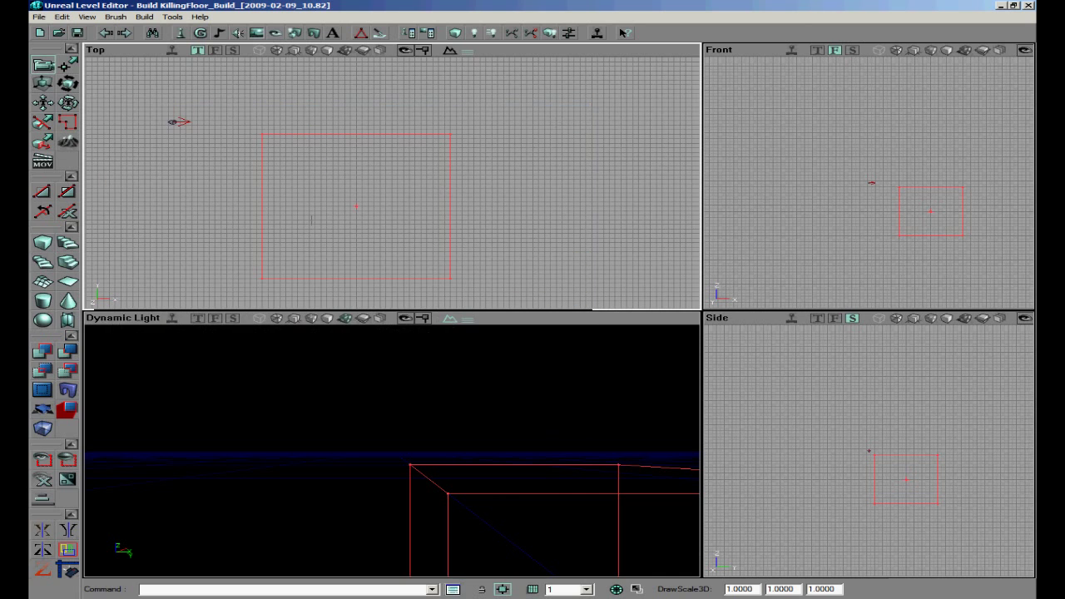
click(68, 360)
right_drag(433, 411, 389, 450)
Move the builder brush clear of the subtracted room in the Top view
scroll(391, 181, down, 4)
mouse_move(395, 207)
ctrl+shift+mouse_down()
mouse_move(390, 182)
mouse_move(394, 226)
ctrl+shift+mouse_up()
scroll(394, 225, up, 3)
click(389, 225)
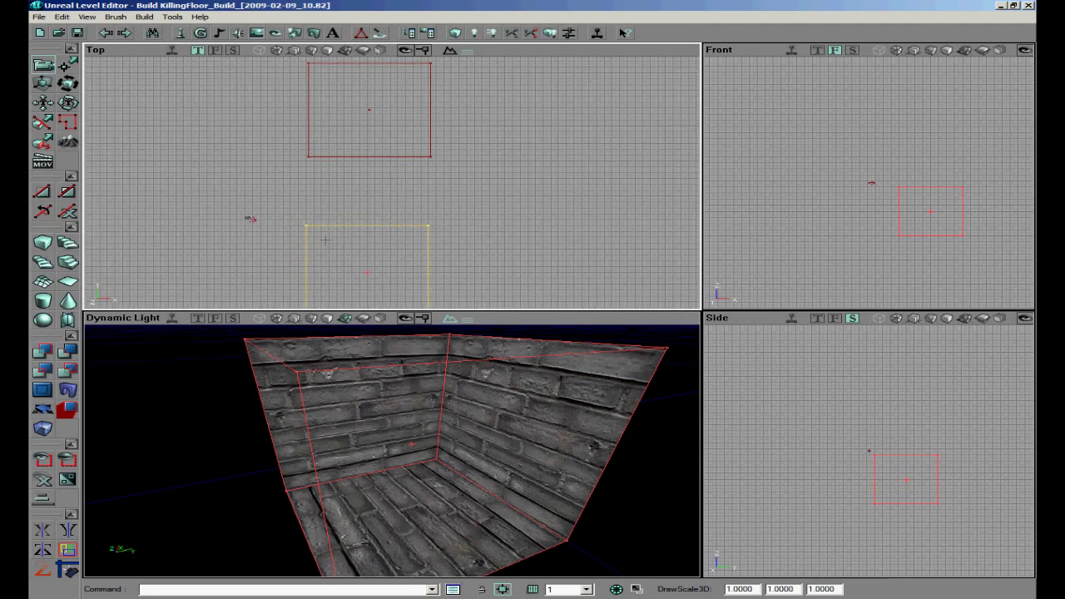
scroll(325, 239, up, 2)
Rebuild the cube brush with width 256 and breadth 256, keeping the 512 height
right_click(37, 247)
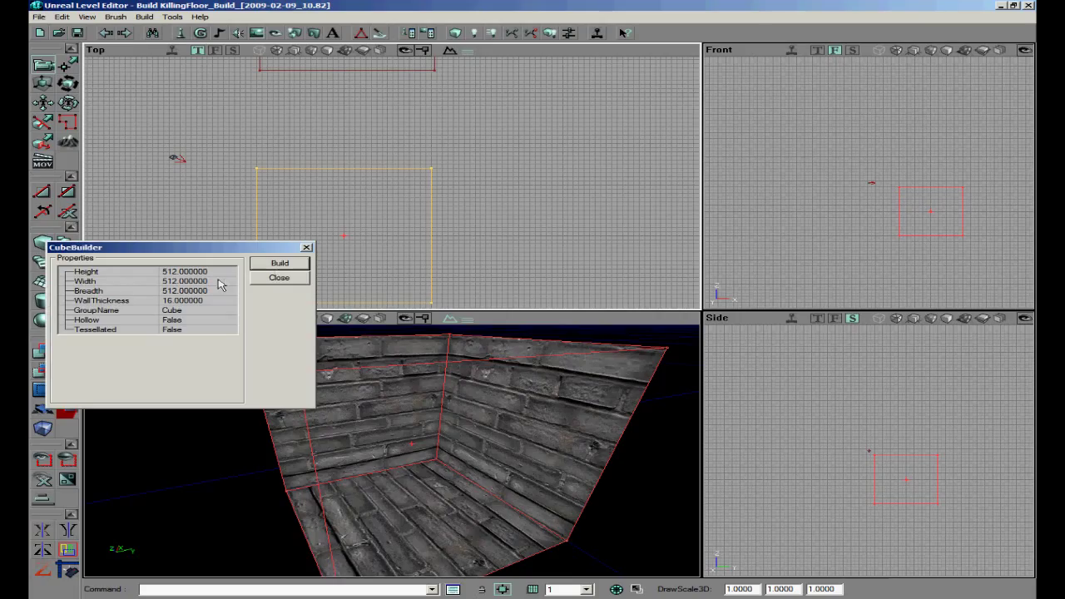
click(196, 282)
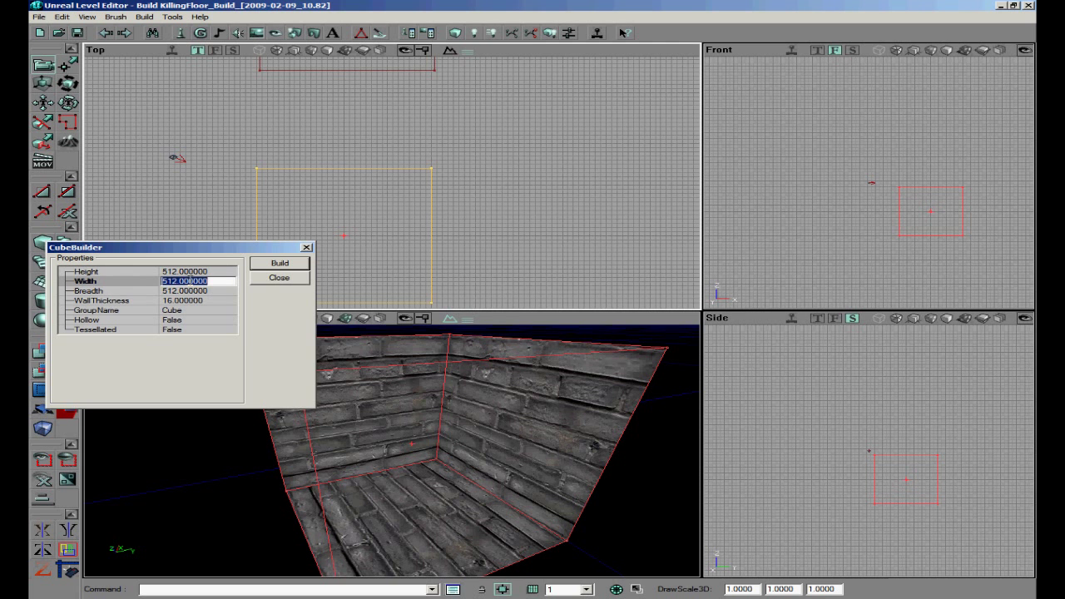
text(256)
click(197, 292)
text(25)
click(195, 273)
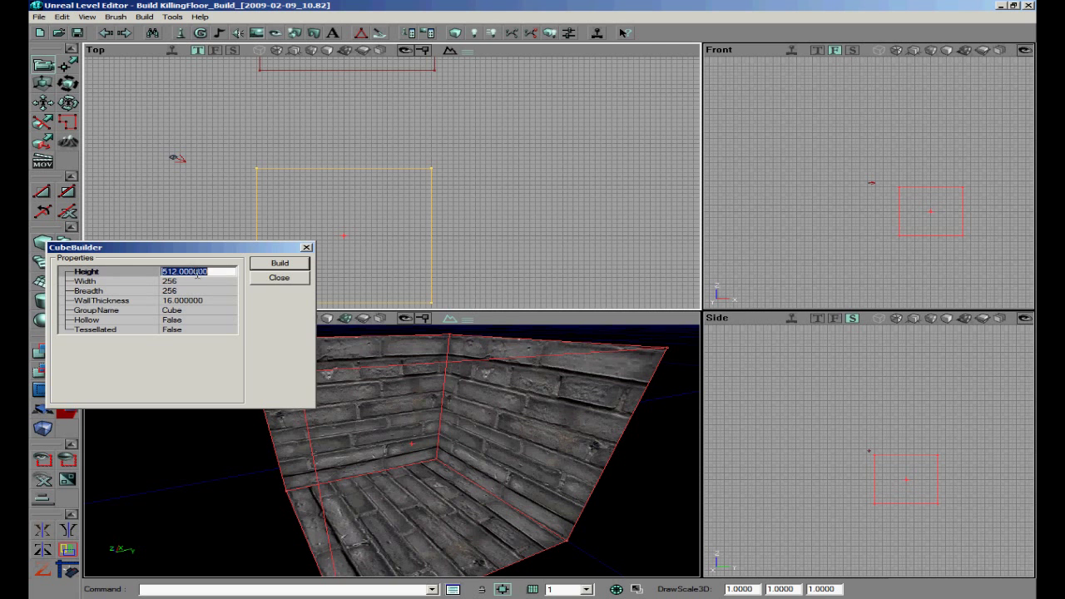
click(266, 265)
Move the smaller builder brush against the room's right-hand wall in the Top view
scroll(304, 154, down, 2)
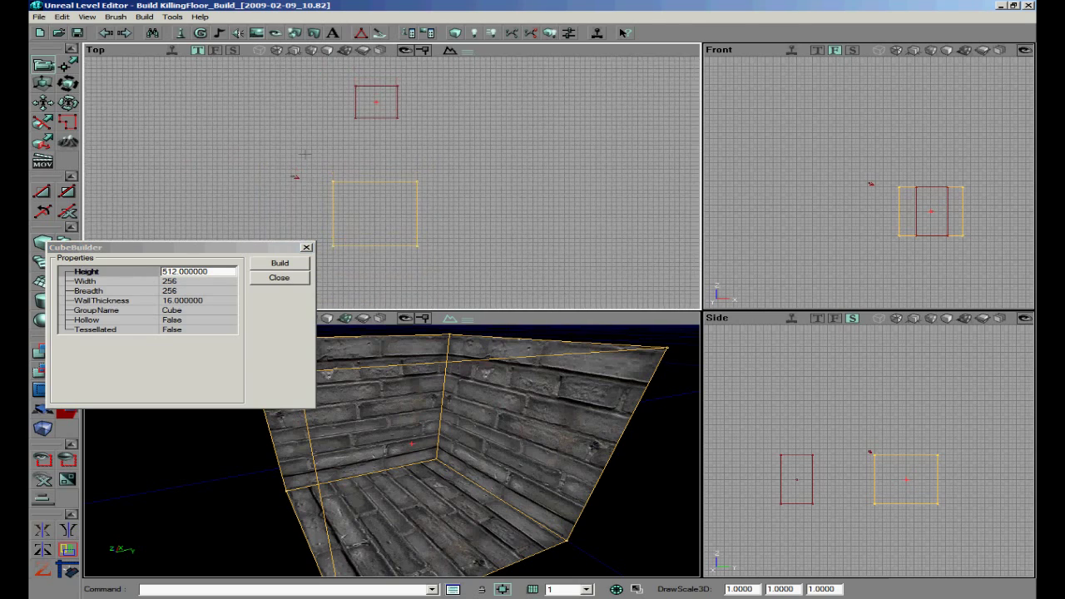
click(379, 118)
mouse_move(379, 125)
ctrl+shift+mouse_down()
mouse_move(391, 181)
mouse_move(383, 240)
ctrl+shift+mouse_up()
scroll(390, 181, up, 4)
drag(337, 81, 363, 122)
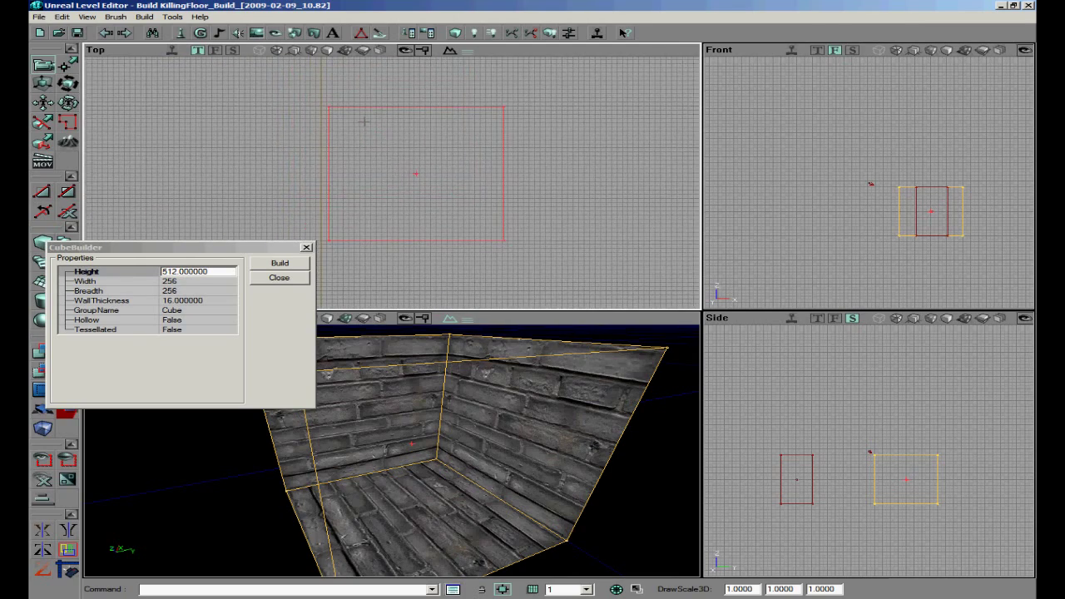
click(185, 282)
text(512)
click(279, 265)
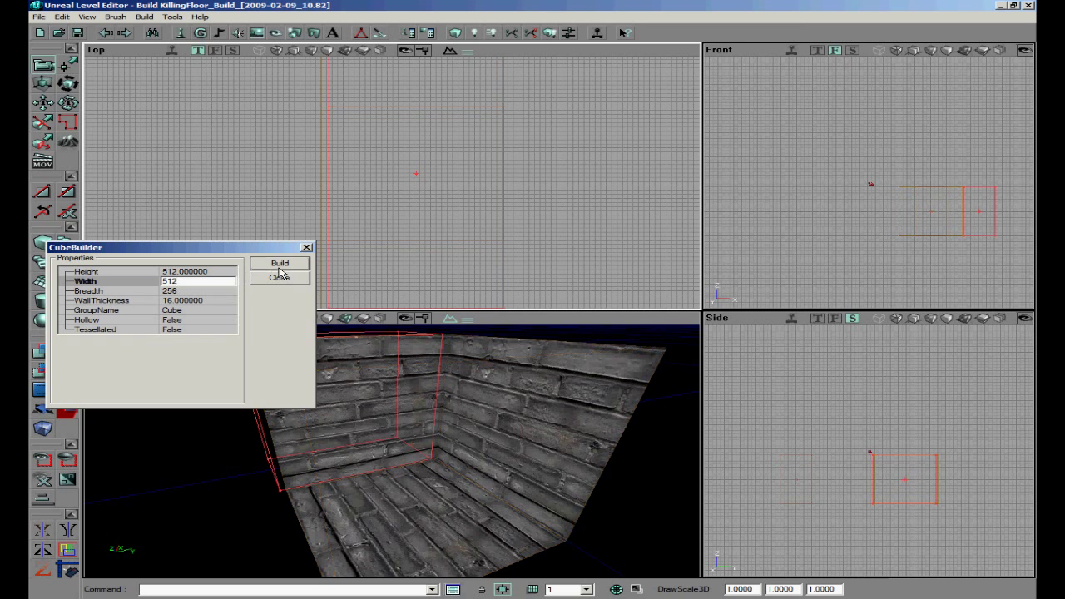
Rebuild the cube brush as a corridor shape with width 256 and breadth 512
drag(192, 282, 146, 282)
text(256)
click(200, 292)
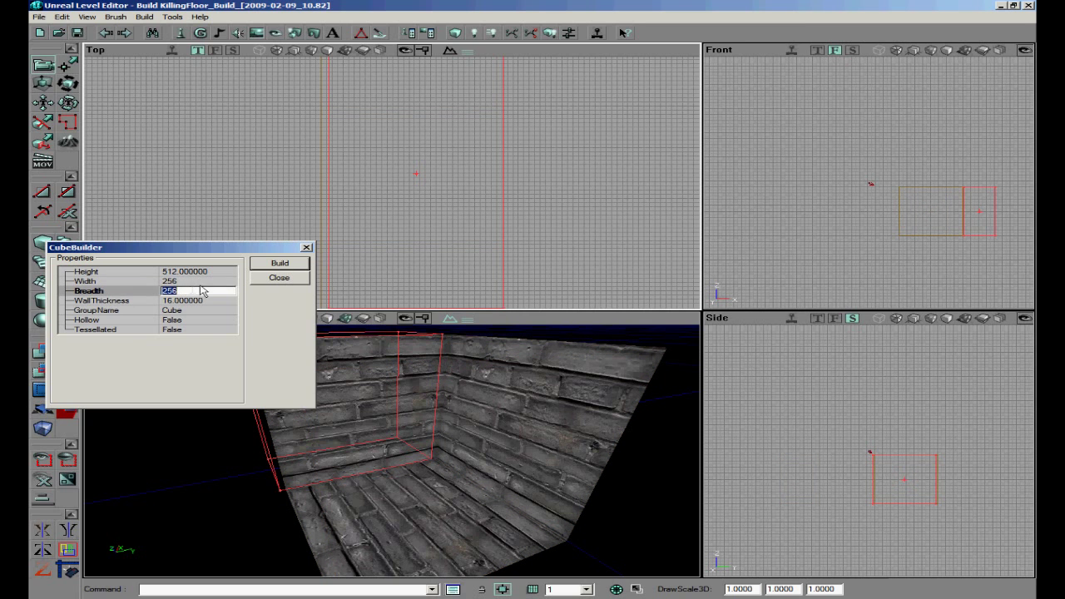
text(512)
click(289, 266)
Align the corridor brush flush with the room's right-hand wall, roughly centred on it in the Top view
scroll(391, 184, down, 3)
scroll(391, 185, down, 2)
mouse_move(391, 181)
ctrl+shift+mouse_down()
mouse_move(433, 181)
mouse_move(475, 243)
ctrl+shift+mouse_up()
scroll(391, 181, up, 3)
scroll(391, 182, up, 3)
scroll(391, 183, up, 1)
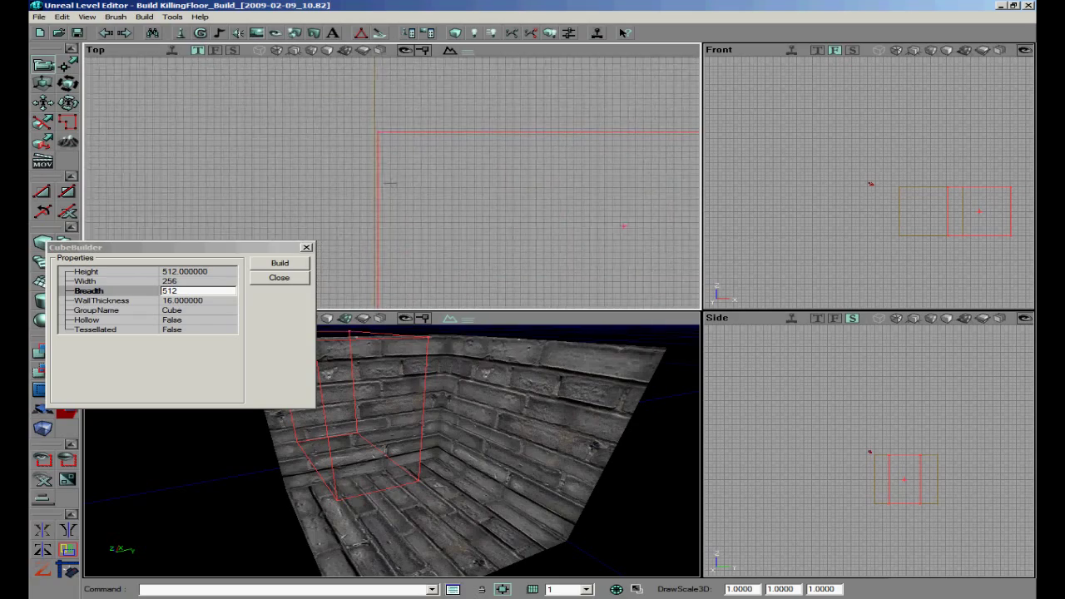
scroll(391, 184, down, 2)
scroll(392, 185, down, 2)
mouse_move(387, 452)
mouse_down()
mouse_move(384, 399)
mouse_move(432, 441)
mouse_move(412, 456)
mouse_move(436, 460)
mouse_up()
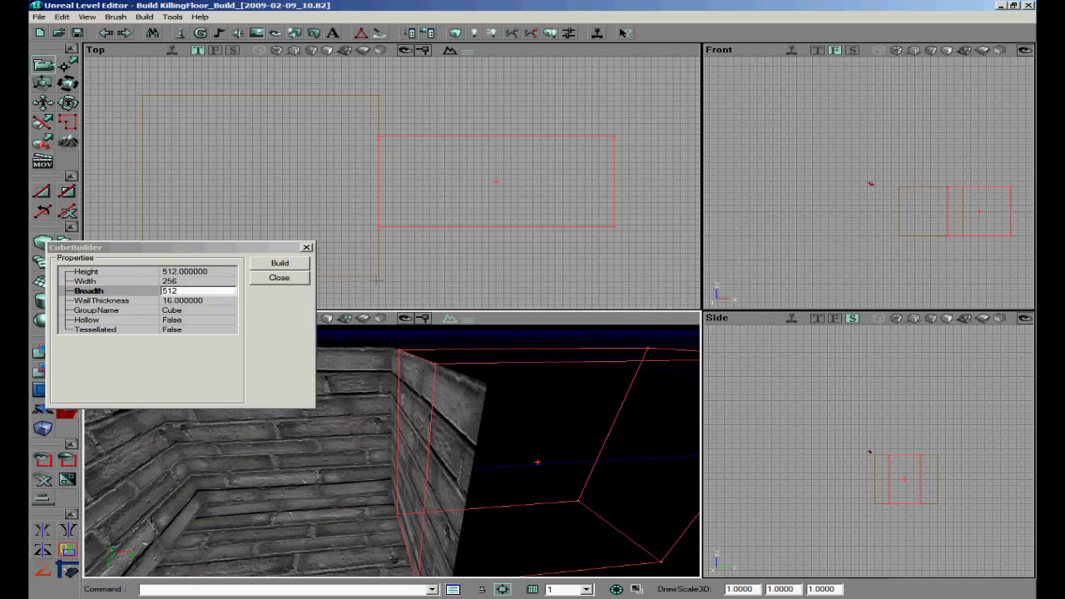
Close the cube settings and subtract the corridor brush beside the room
click(305, 248)
click(68, 353)
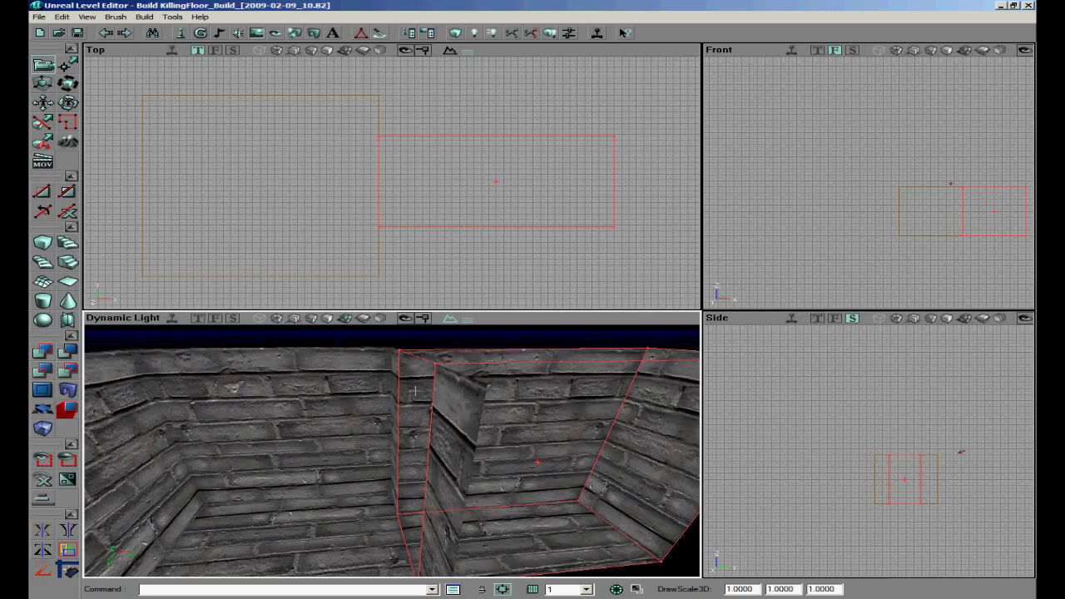
right_drag(499, 455, 566, 455)
Duplicate the room, place the copy flush against the corridor's far end, and rebuild the geometry
click(331, 127)
scroll(331, 127, down, 3)
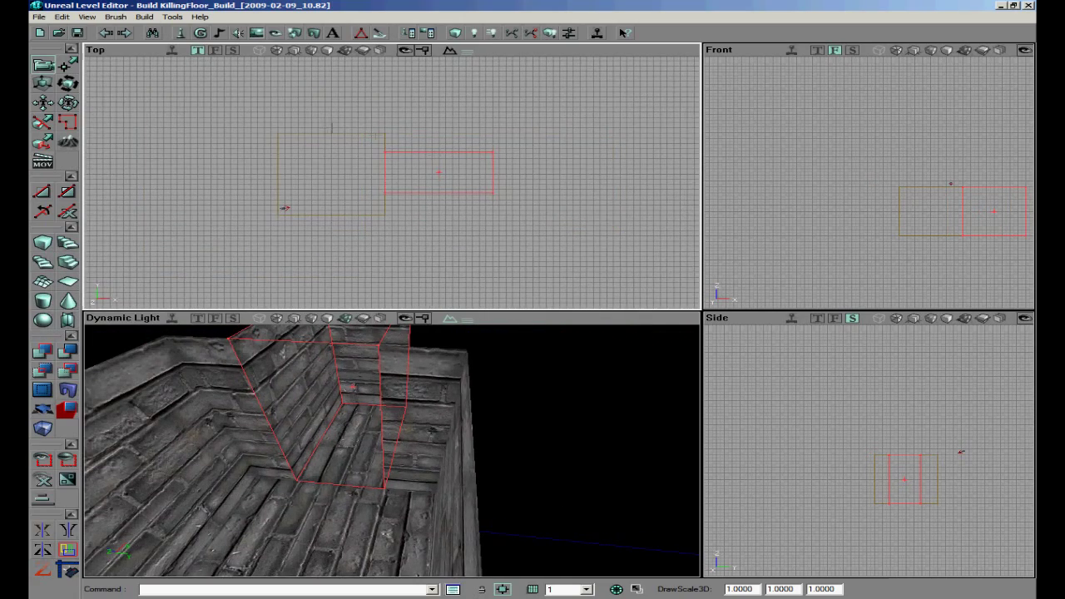
click(331, 133)
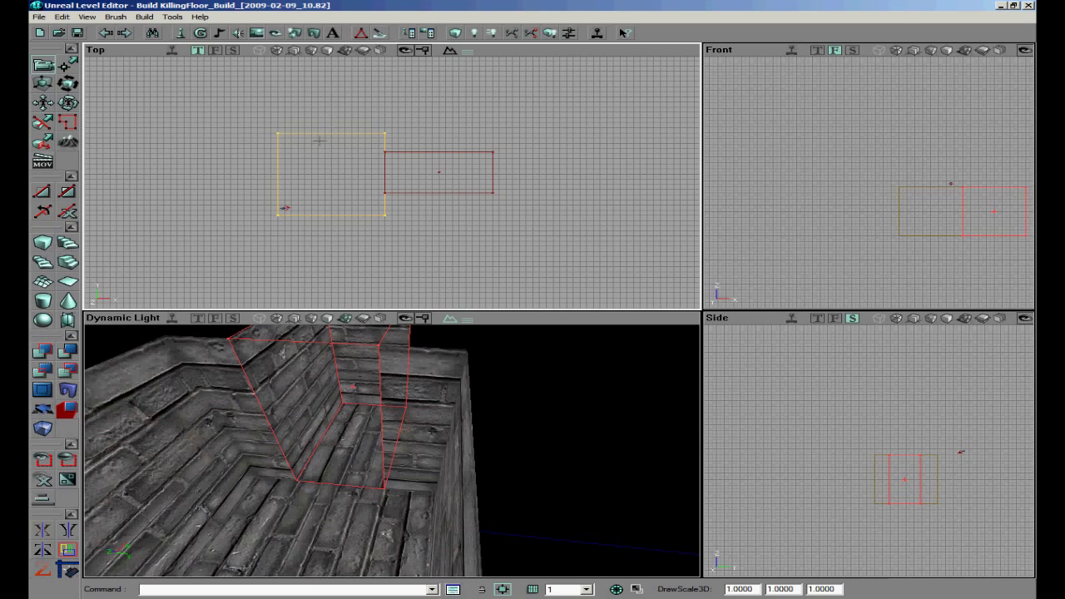
mouse_move(407, 479)
mouse_down()
mouse_move(408, 449)
mouse_move(391, 451)
mouse_up()
mouse_move(403, 183)
mouse_down()
mouse_move(387, 180)
mouse_move(427, 185)
mouse_up()
scroll(392, 179, down, 5)
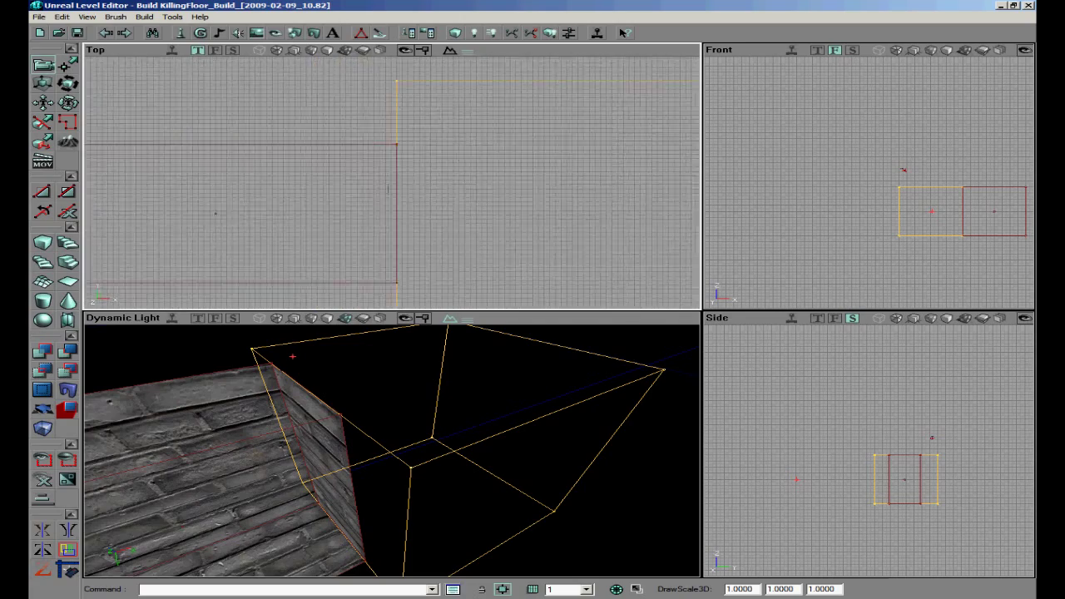
click(455, 34)
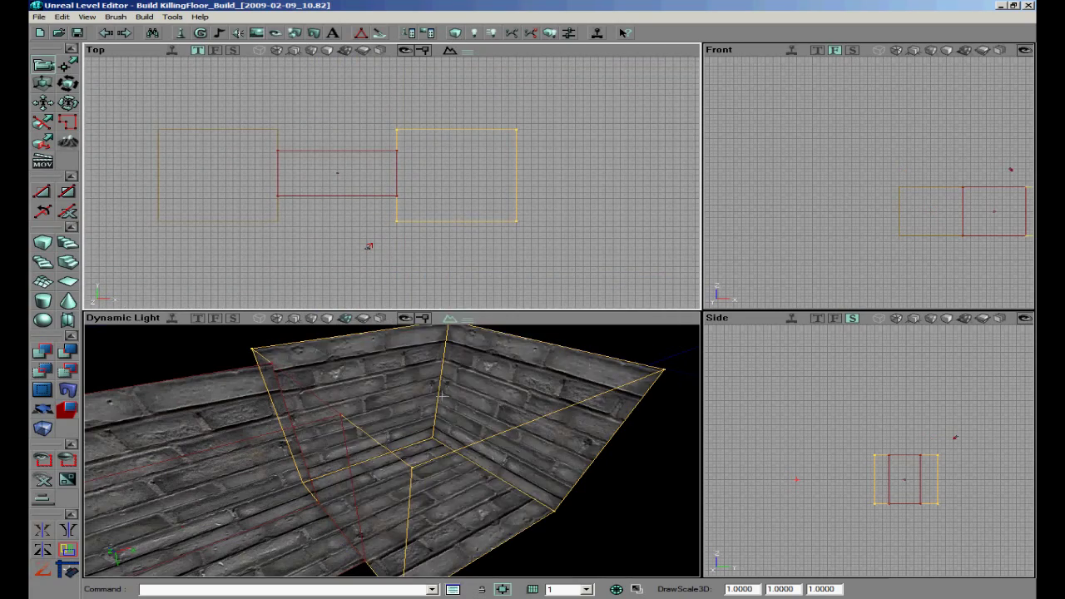
drag(402, 441, 430, 405)
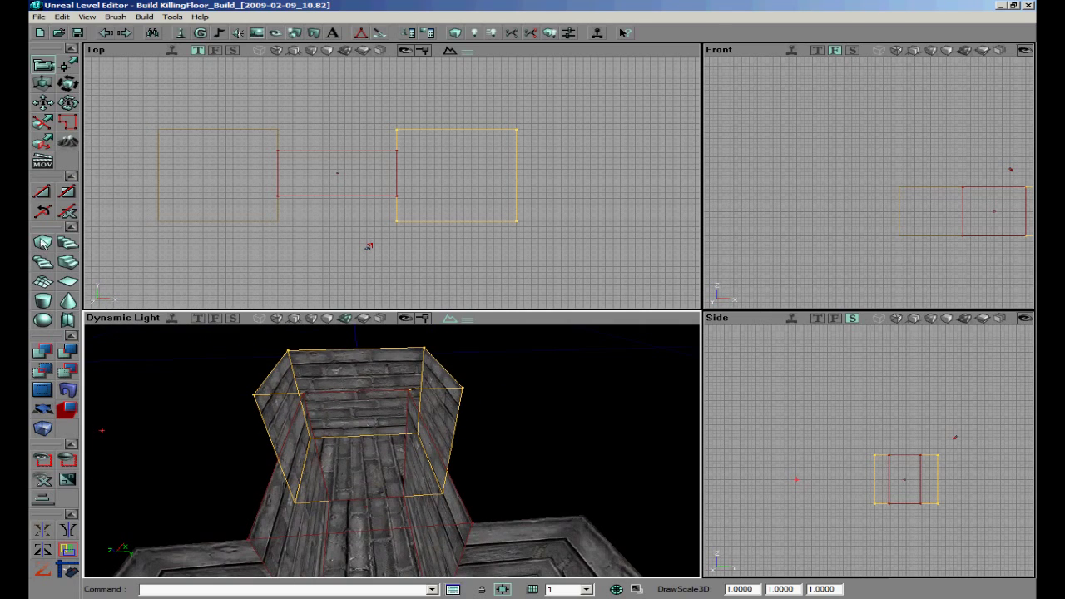
Move the builder brush out of the corridor to the empty space above it in the Top view
click(361, 151)
ctrl+shift+drag(360, 152, 355, 80)
right_drag(389, 441, 388, 453)
drag(388, 453, 391, 450)
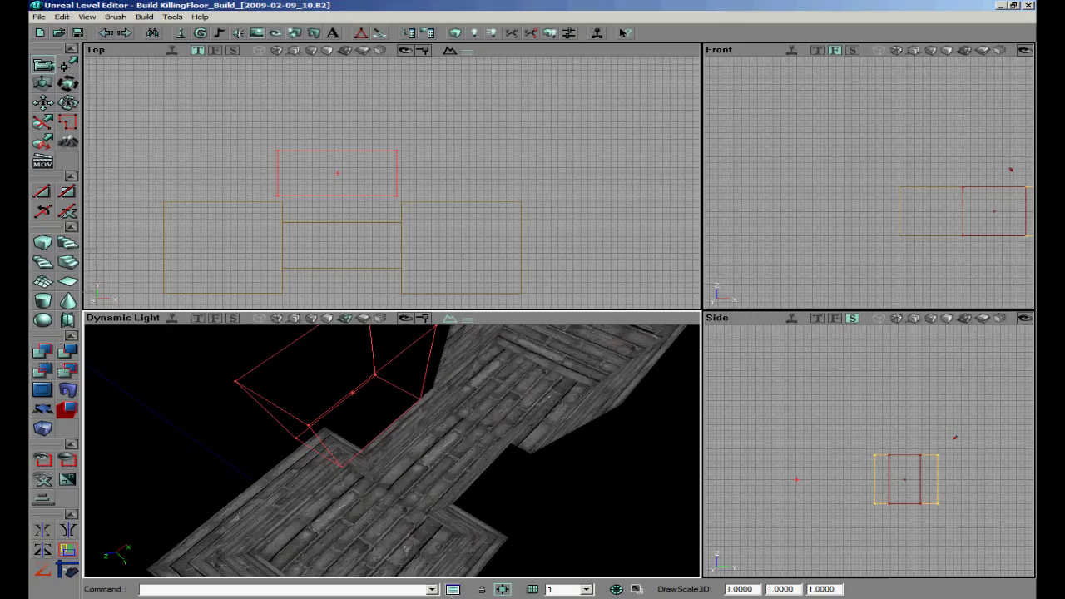
Build a sheet brush with height 512, width 256 and axis AX_XAxis
click(70, 285)
right_click(70, 285)
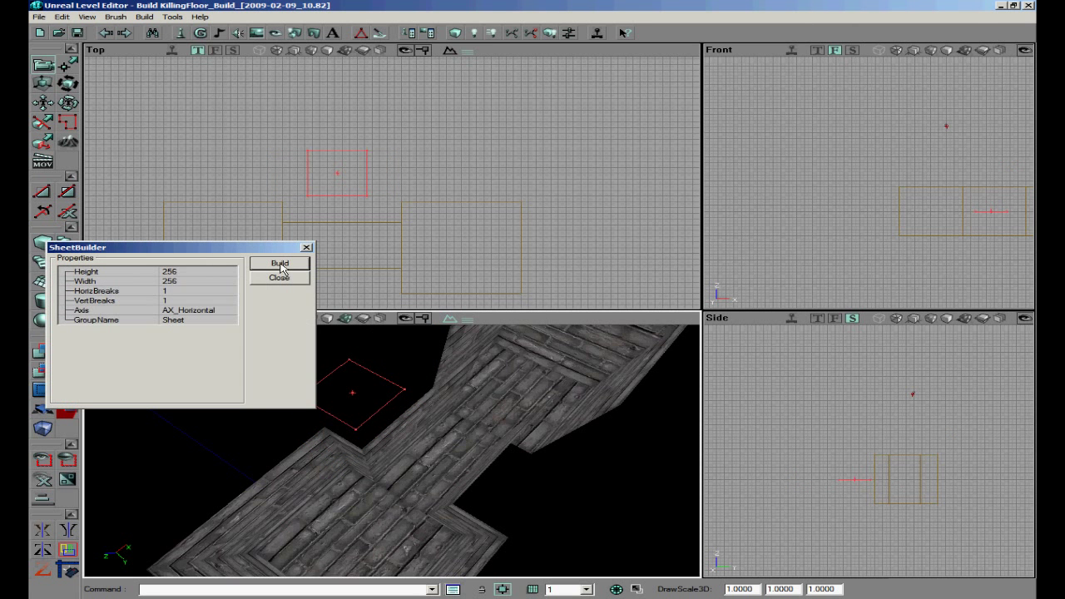
click(170, 282)
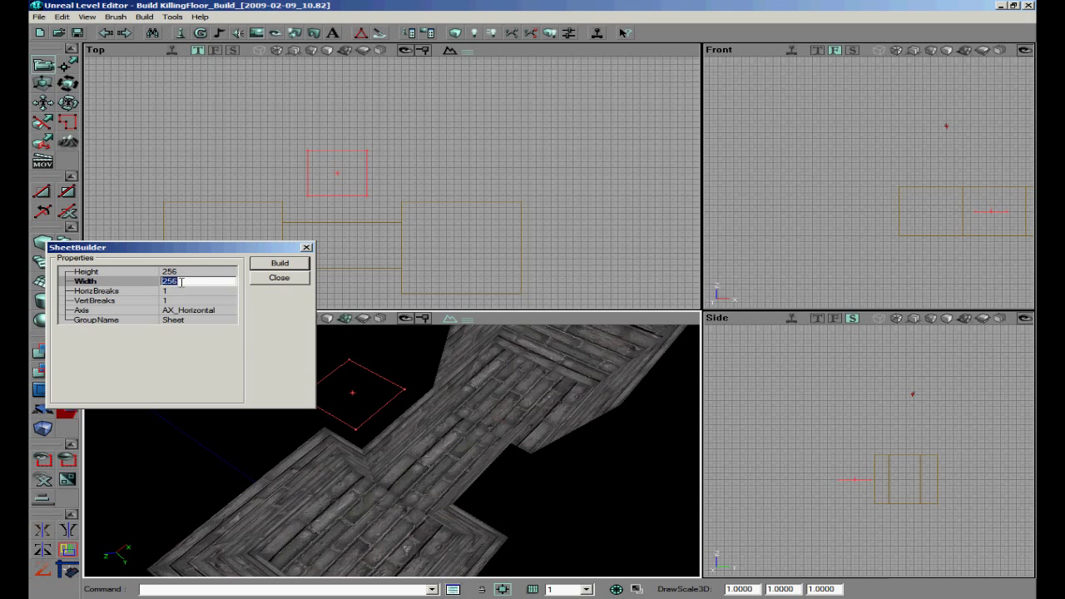
click(184, 281)
click(189, 272)
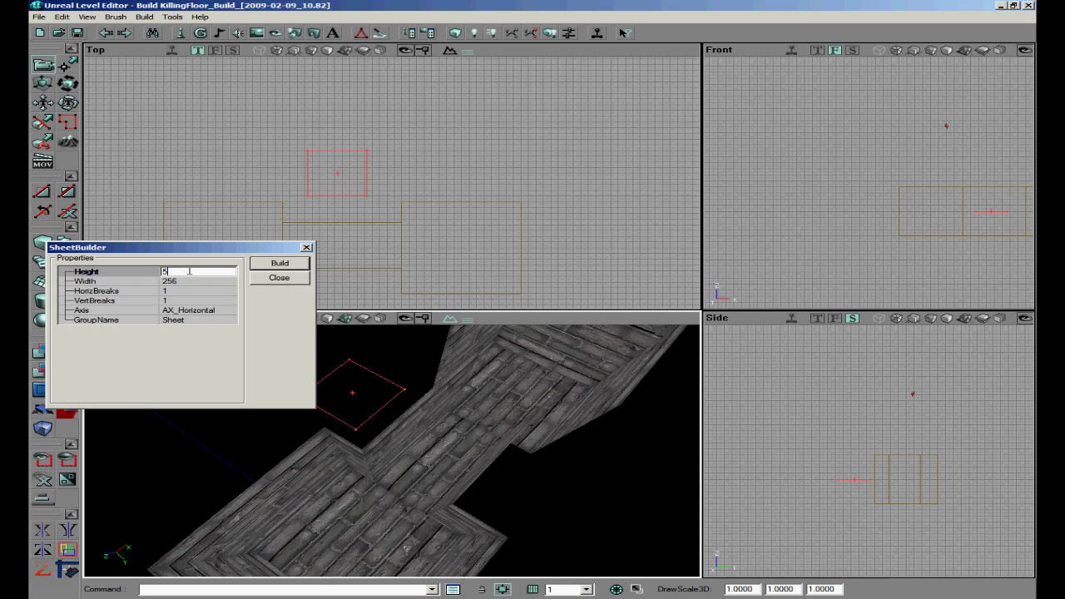
click(204, 313)
click(227, 310)
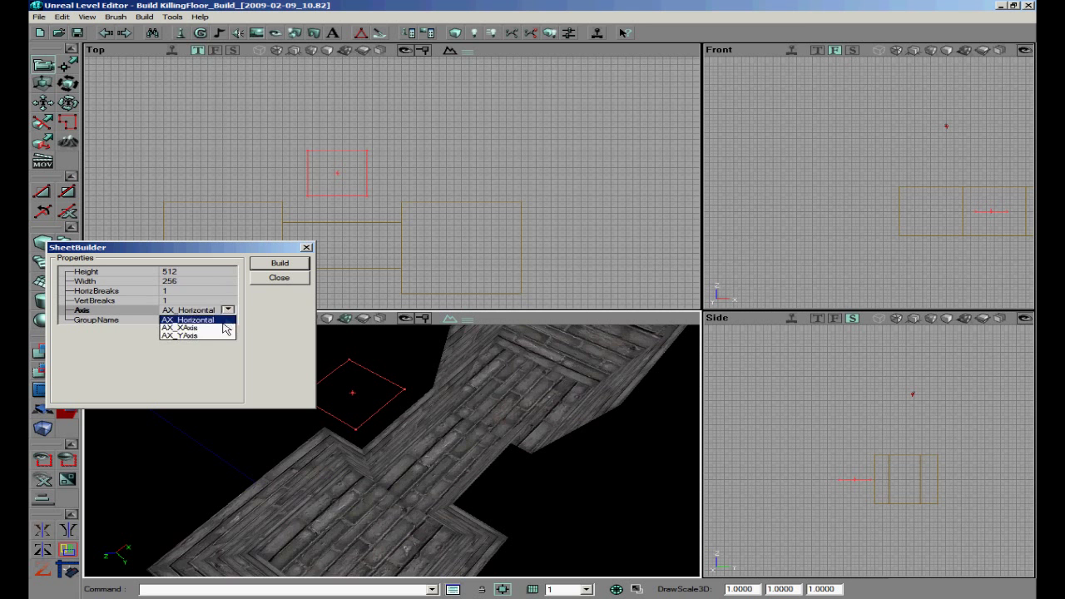
click(187, 327)
click(280, 264)
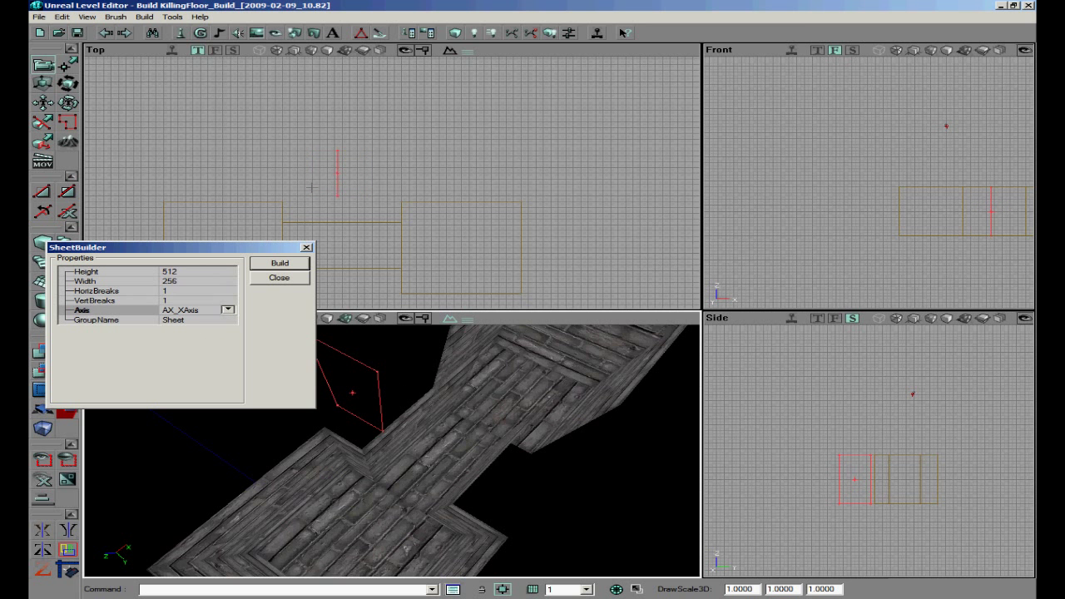
click(307, 248)
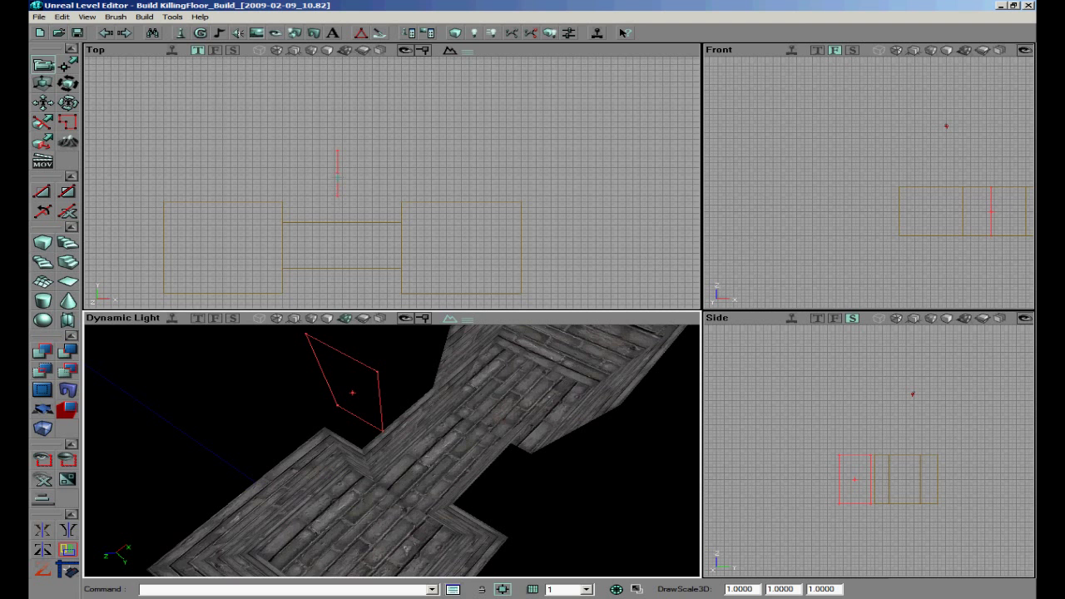
Position the sheet brush across the opening between the first room and the corridor
drag(261, 238, 307, 183)
scroll(392, 182, up, 8)
mouse_move(392, 182)
mouse_down()
mouse_move(392, 225)
mouse_move(435, 166)
mouse_move(524, 176)
mouse_up()
drag(343, 168, 392, 182)
drag(390, 449, 391, 449)
right_drag(392, 449, 424, 405)
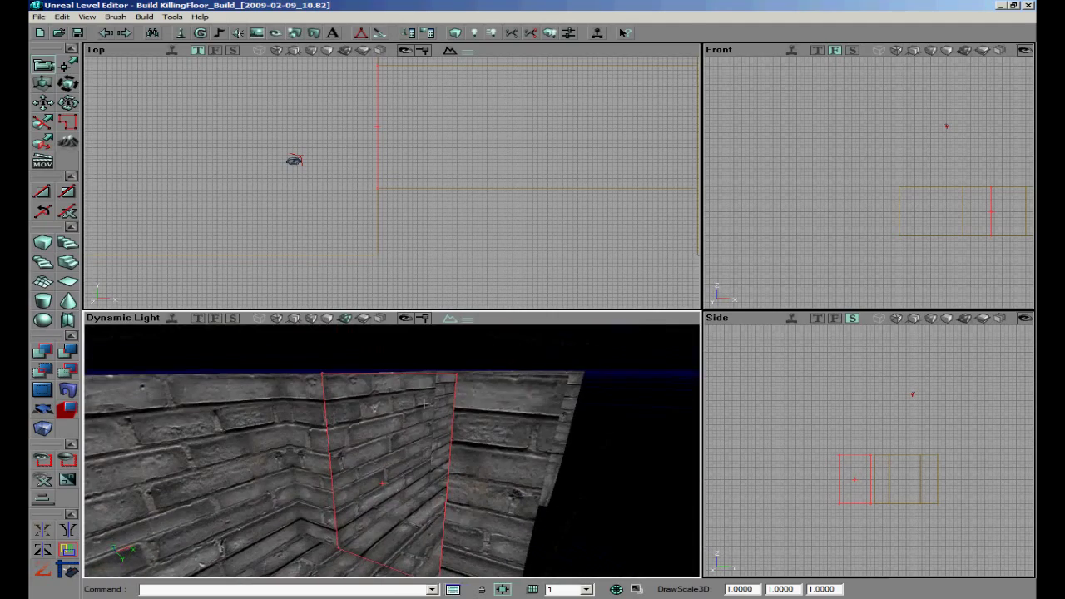
Pick the BarricadeWallSkin texture from the KillingFloorTextures package
click(256, 33)
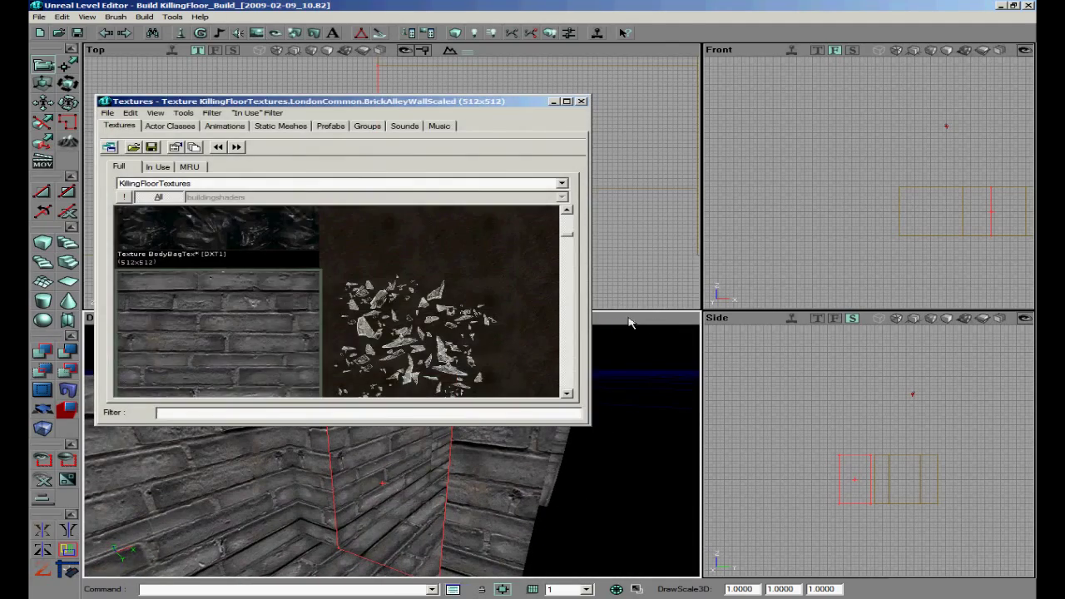
click(569, 239)
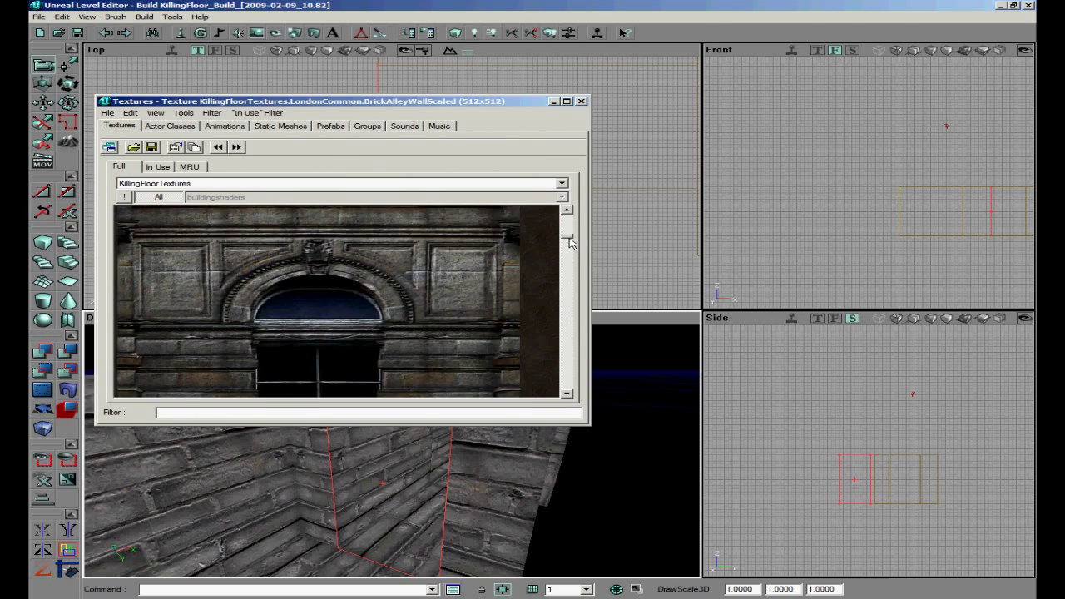
click(569, 240)
click(569, 239)
click(569, 237)
click(569, 233)
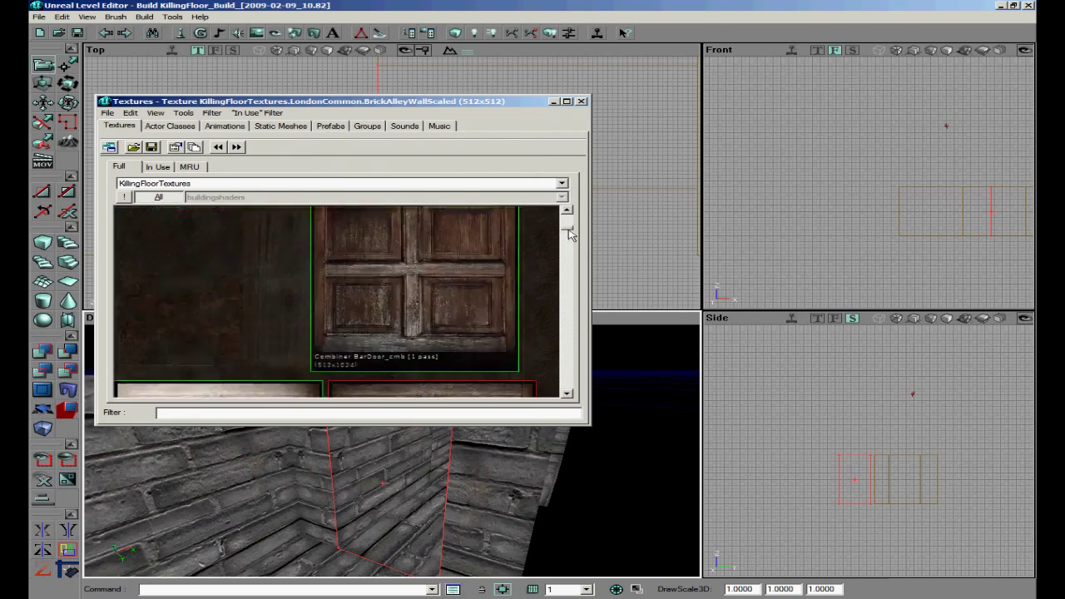
click(569, 230)
click(570, 225)
click(571, 220)
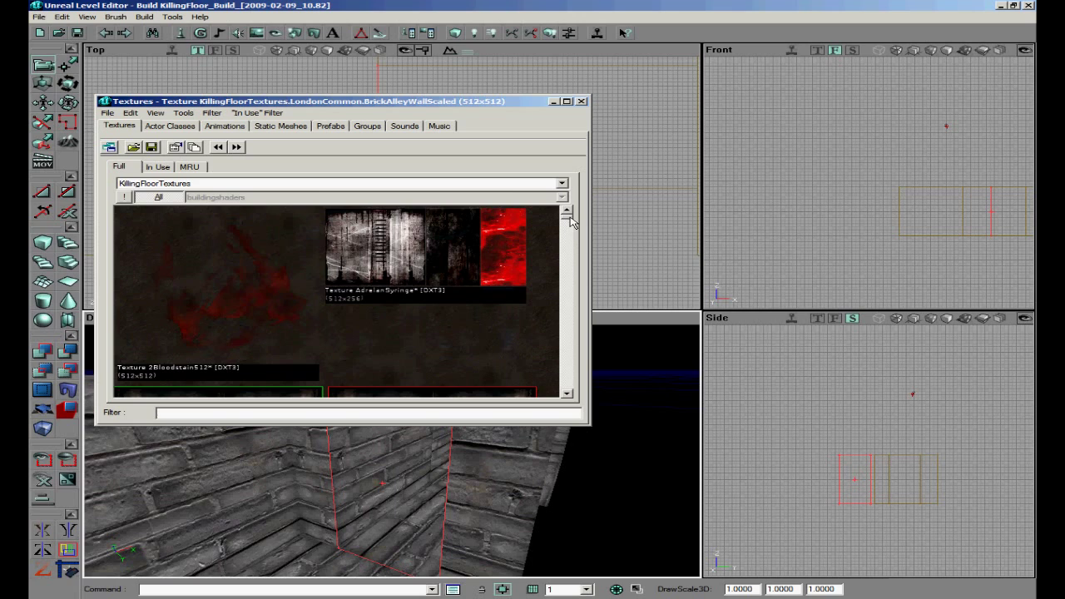
drag(566, 218, 560, 379)
click(571, 366)
click(570, 366)
click(571, 366)
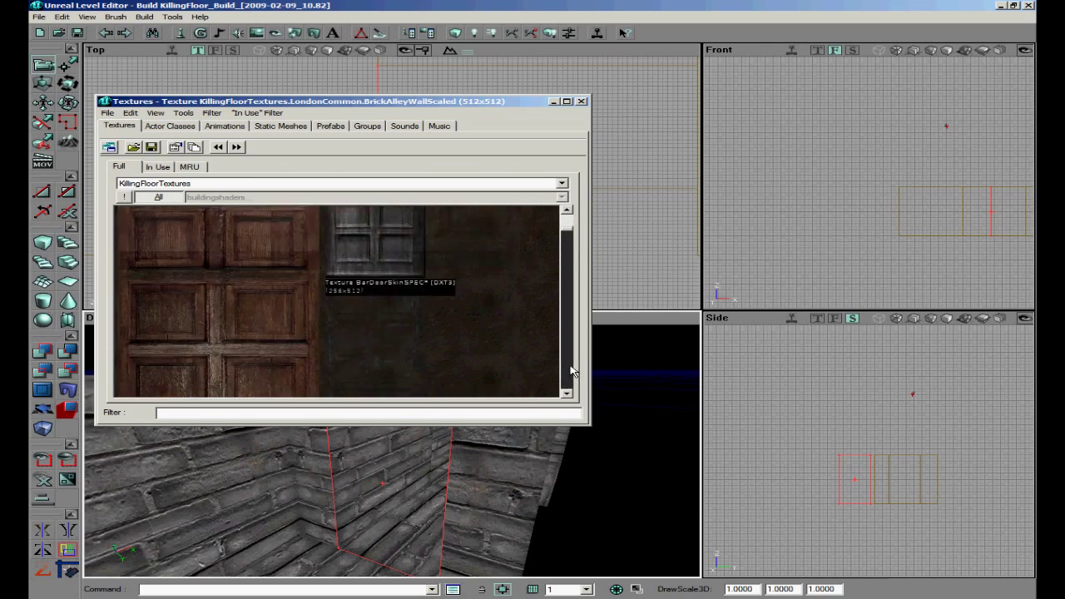
click(571, 366)
click(570, 366)
click(570, 365)
click(570, 365)
click(572, 371)
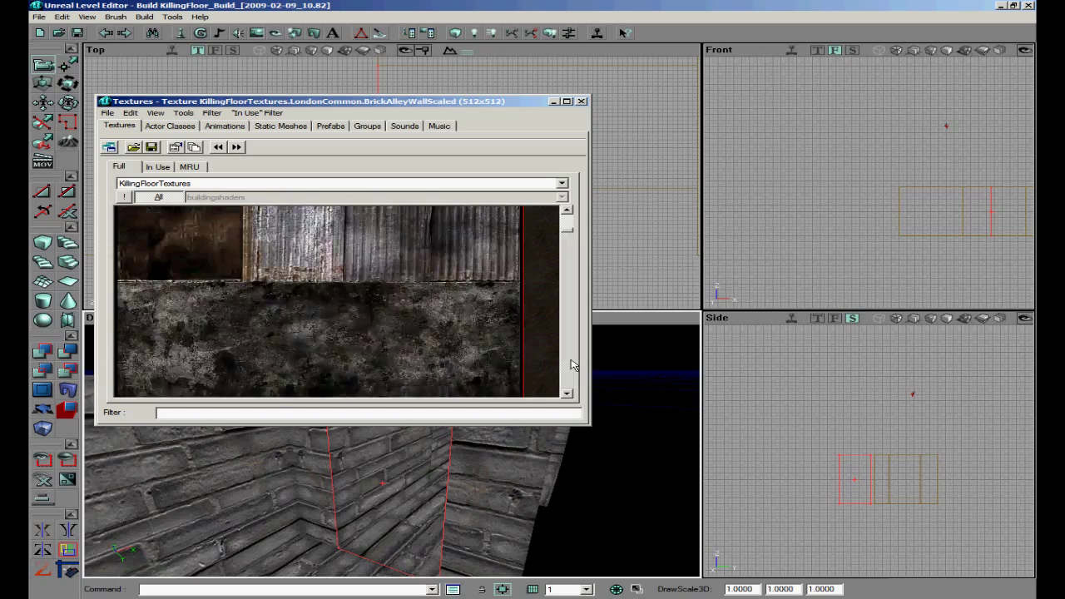
click(572, 371)
click(573, 371)
click(382, 243)
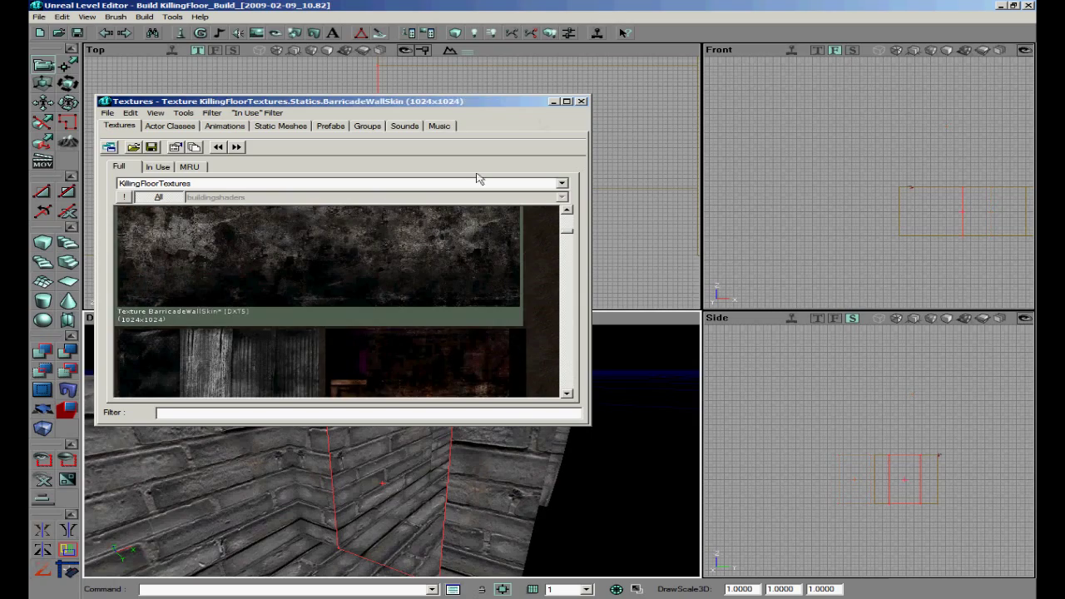
click(581, 101)
Add the sheet across the first room's opening as a solid special brush flagged Portal, Invisible and Two Sided
right_drag(389, 461, 389, 462)
drag(388, 462, 330, 460)
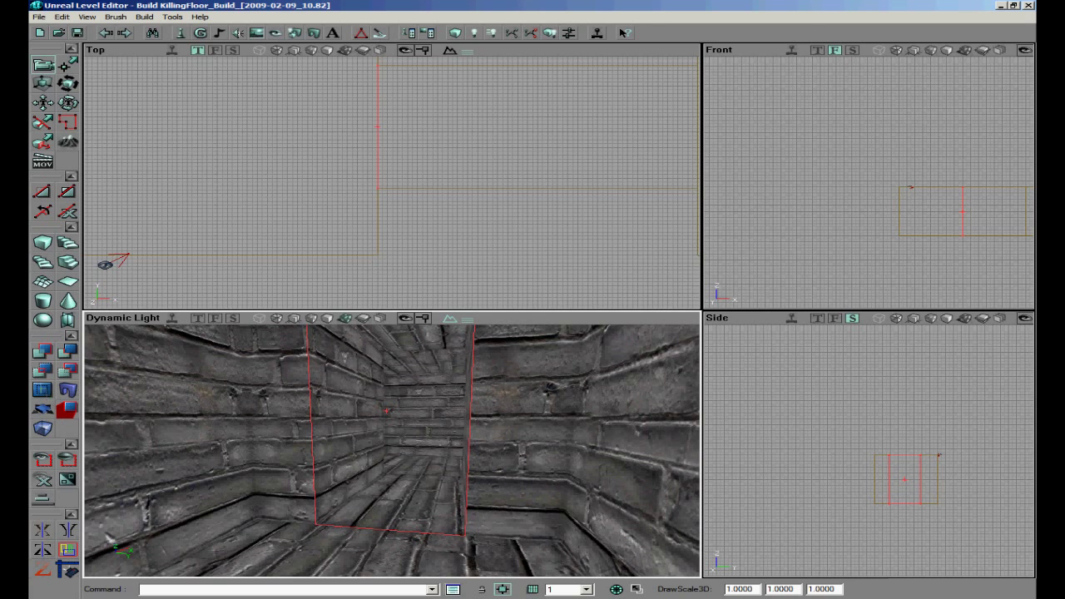
click(42, 389)
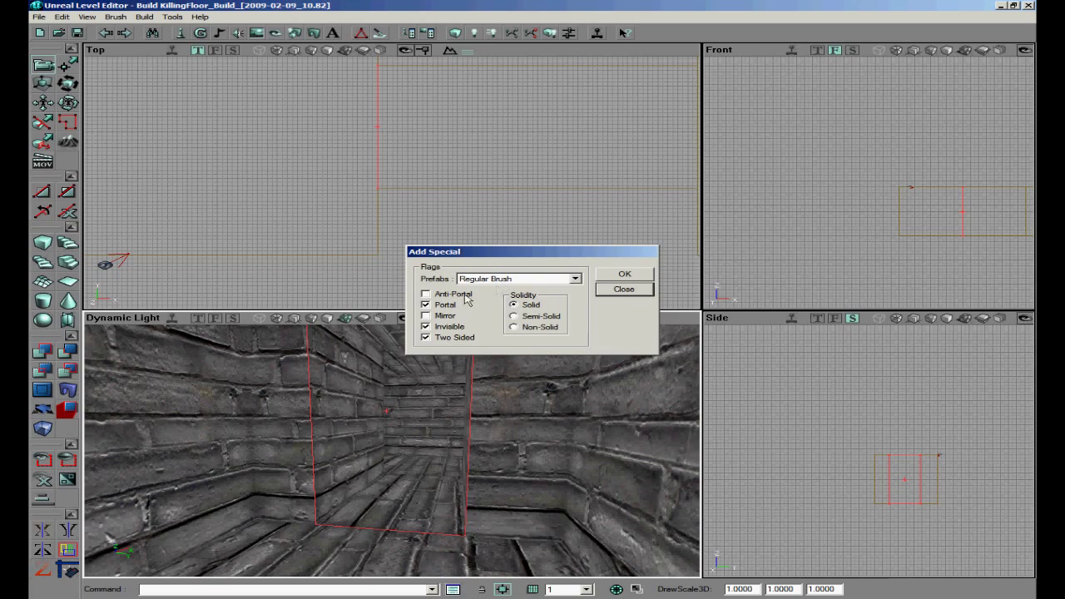
click(447, 306)
click(619, 277)
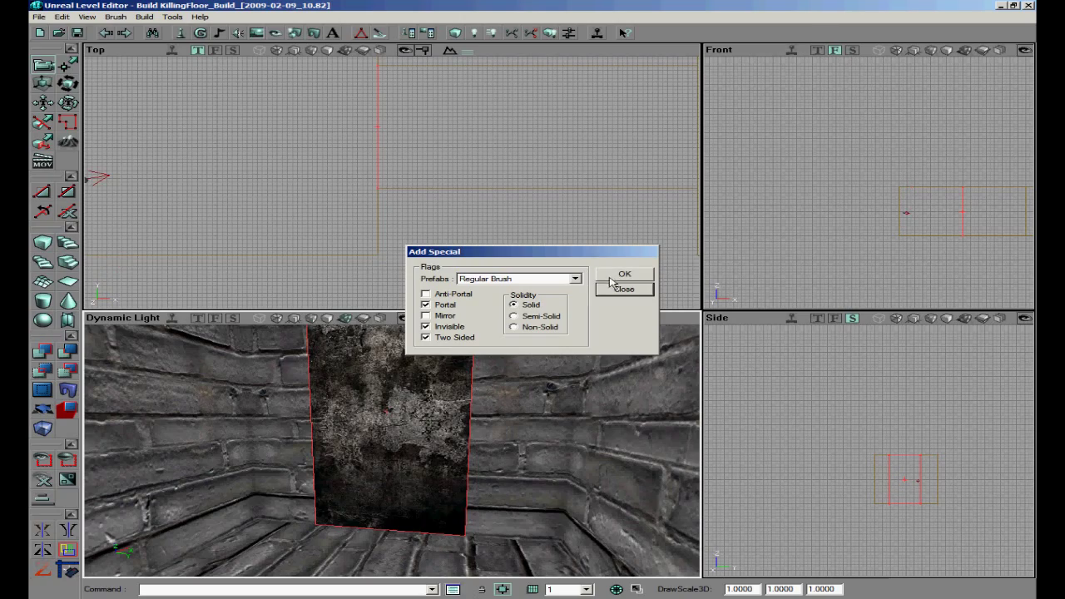
click(624, 293)
Move the builder brush away from the corridor opening and select the portal sheet left there
right_drag(552, 392, 336, 460)
mouse_move(336, 460)
mouse_down()
mouse_move(390, 452)
mouse_move(394, 435)
mouse_up()
mouse_move(394, 435)
right_down()
mouse_move(393, 462)
mouse_move(392, 450)
right_up()
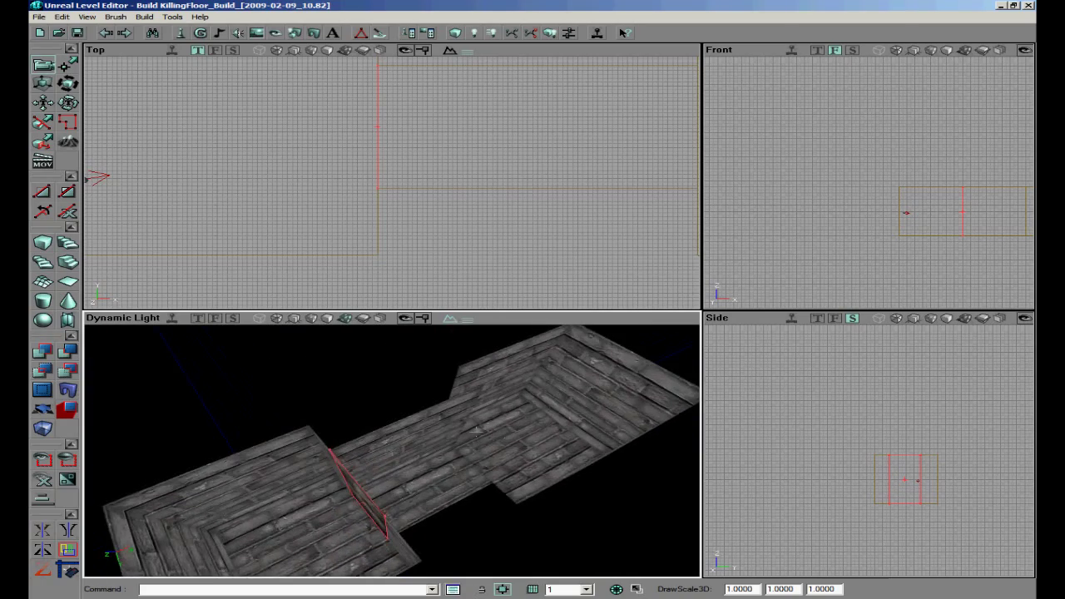
mouse_move(481, 263)
mouse_down()
mouse_move(391, 181)
mouse_move(385, 188)
mouse_move(393, 182)
mouse_up()
scroll(391, 185, down, 2)
scroll(429, 174, up, 3)
click(391, 171)
scroll(390, 182, down, 2)
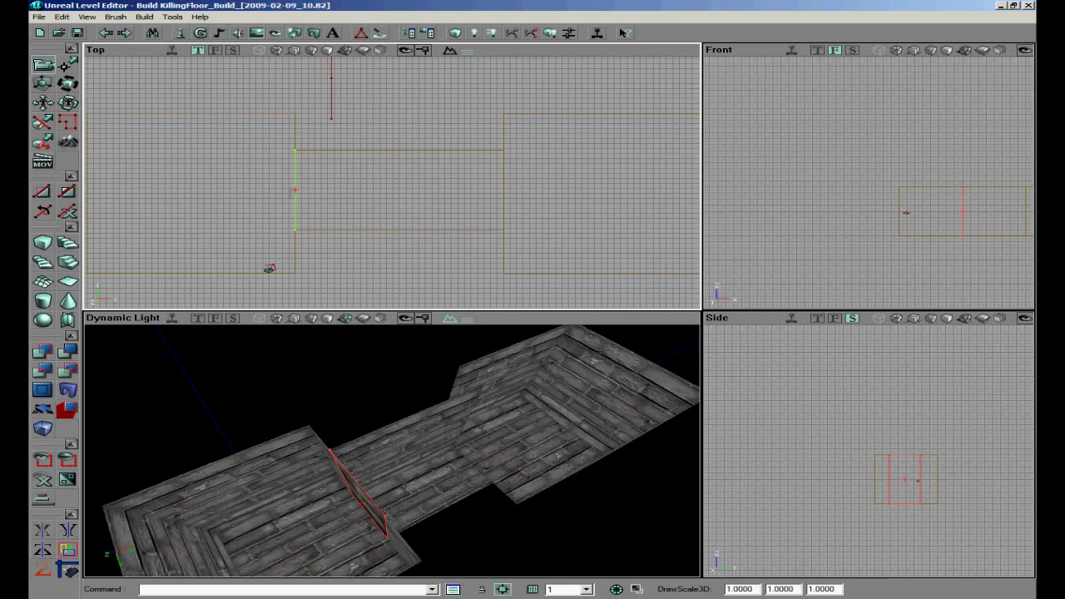
Duplicate the portal sheet and place the copy across the opening between the corridor and the second room
mouse_move(302, 189)
ctrl+shift+mouse_down()
mouse_move(406, 181)
mouse_move(392, 181)
ctrl+shift+mouse_up()
scroll(392, 183, up, 4)
scroll(392, 182, up, 1)
drag(303, 185, 392, 183)
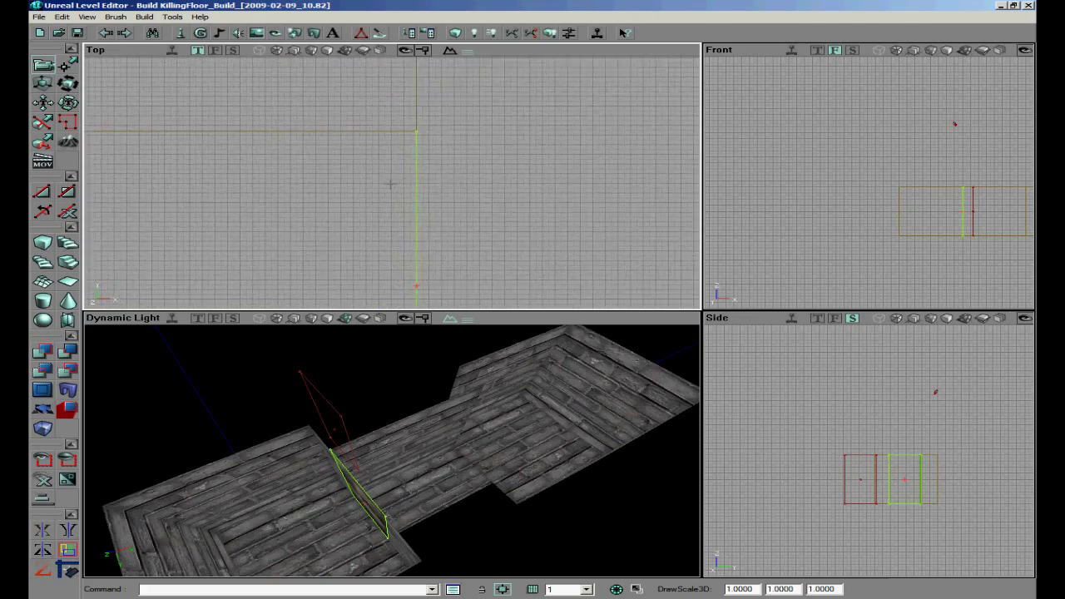
scroll(392, 183, down, 2)
Build the level including its lighting, and rebuild the geometry once more
right_drag(479, 376, 478, 377)
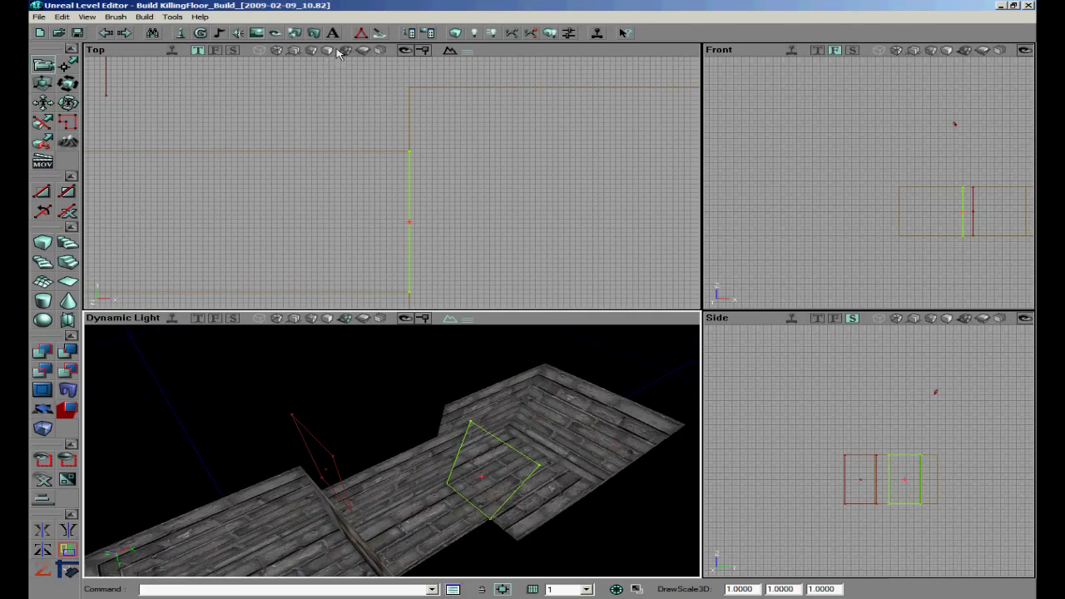
click(144, 17)
click(184, 96)
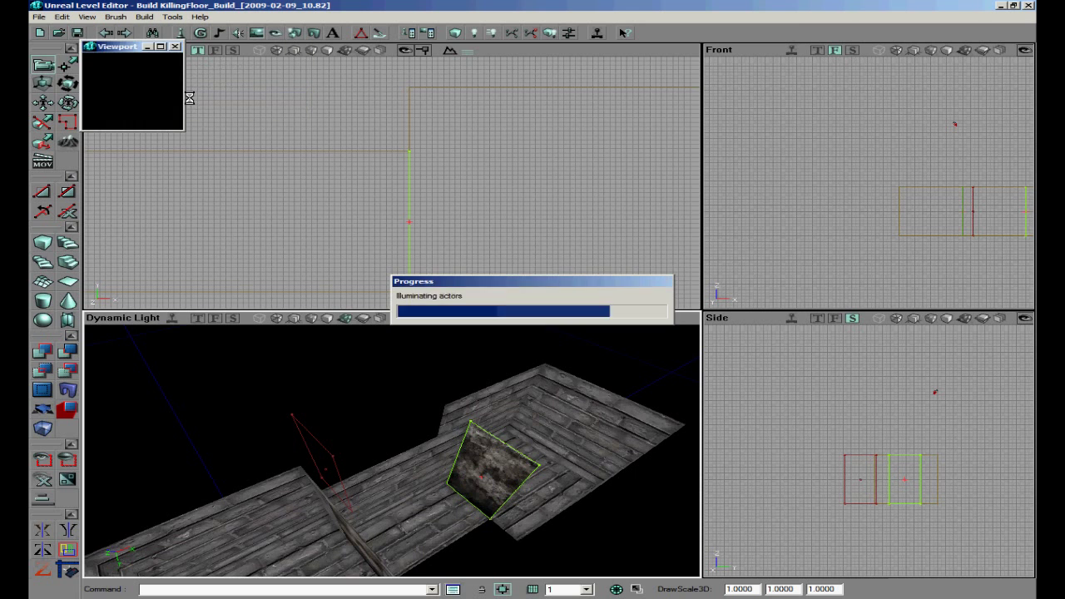
mouse_move(378, 394)
mouse_down()
mouse_move(391, 461)
mouse_move(410, 342)
mouse_up()
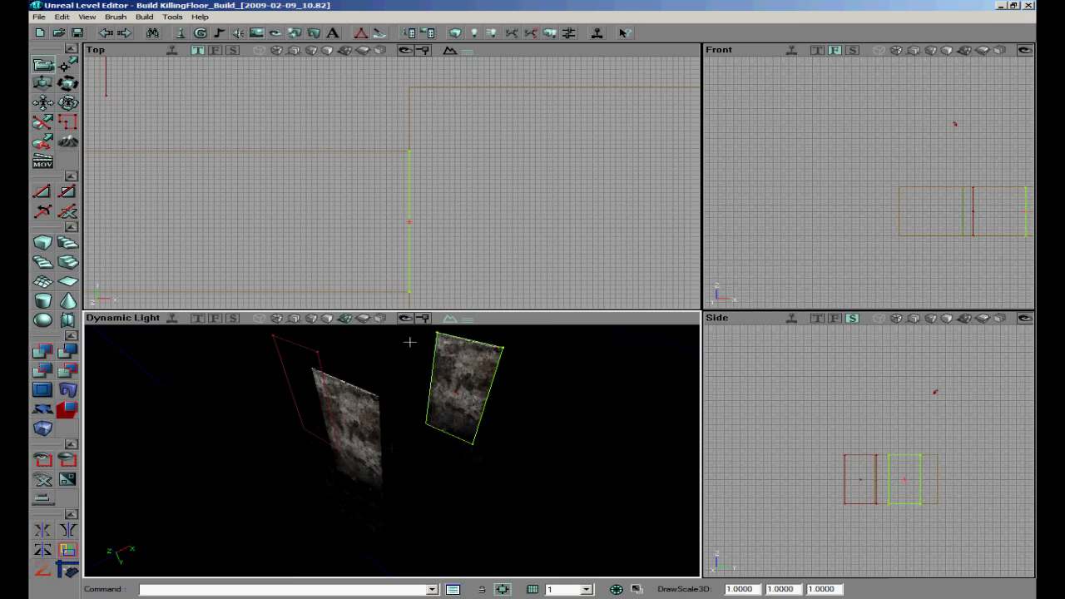
click(455, 34)
drag(446, 467, 330, 371)
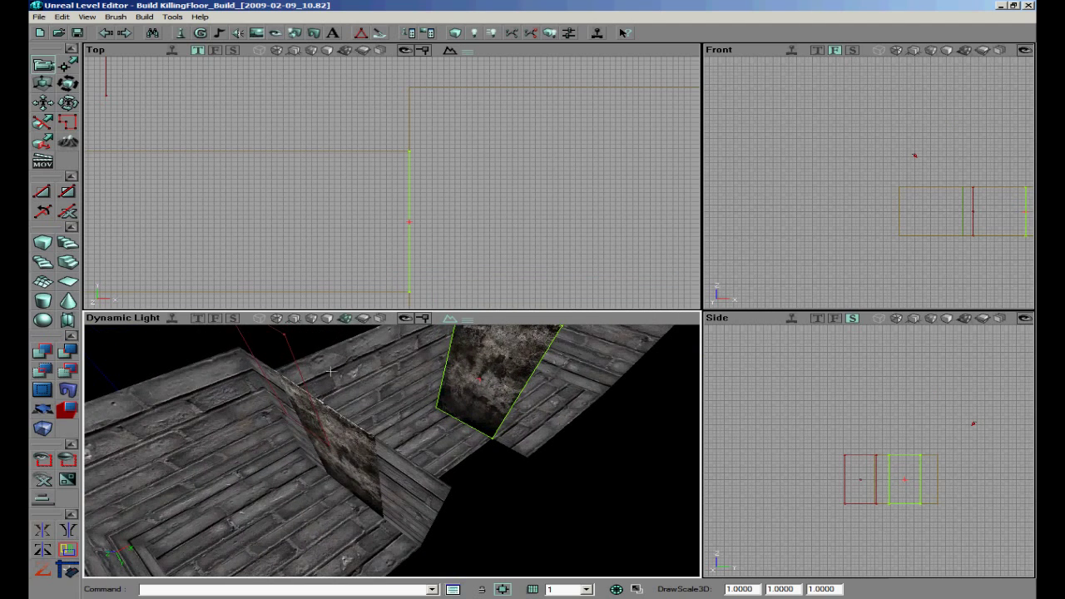
Check the zone division of both rooms and the corridor in Zone/Portal view, and return to Dynamic Light view
click(364, 320)
drag(353, 471, 537, 429)
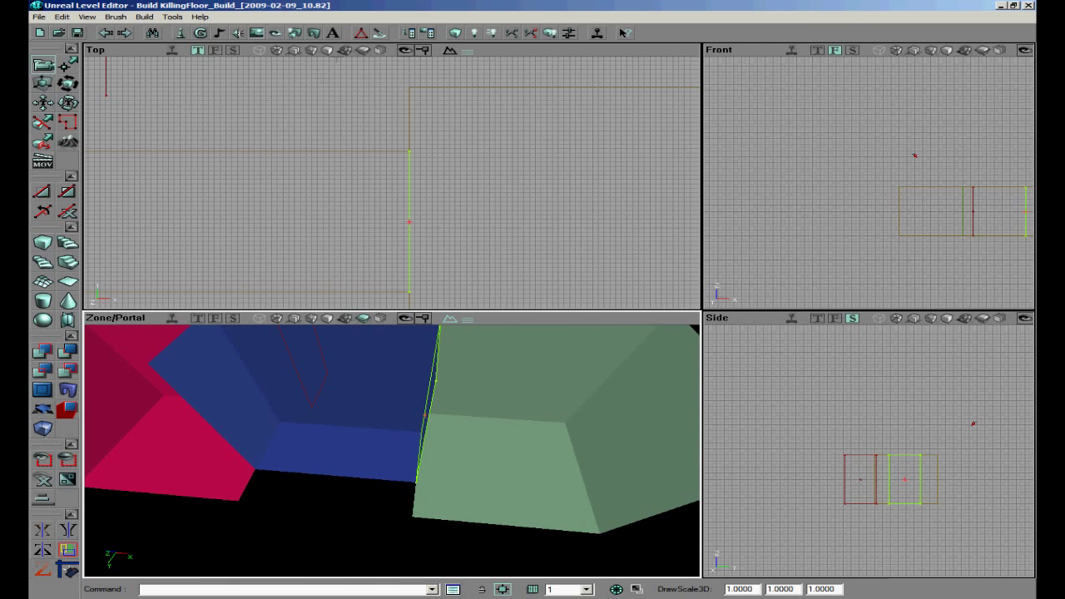
click(364, 320)
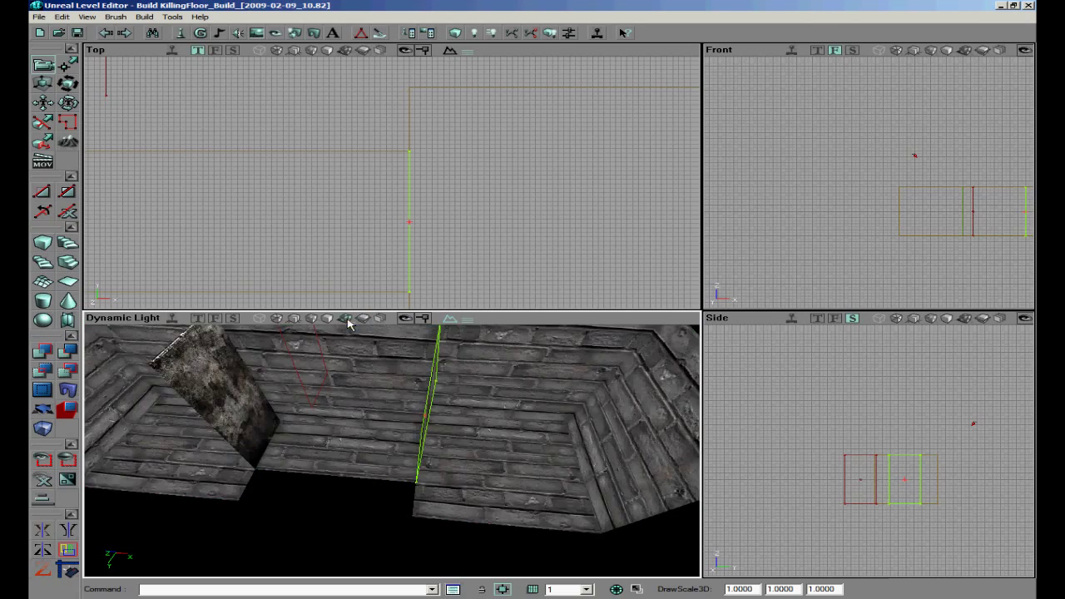
mouse_move(341, 470)
mouse_down()
mouse_move(618, 427)
mouse_move(387, 473)
mouse_move(367, 391)
mouse_up()
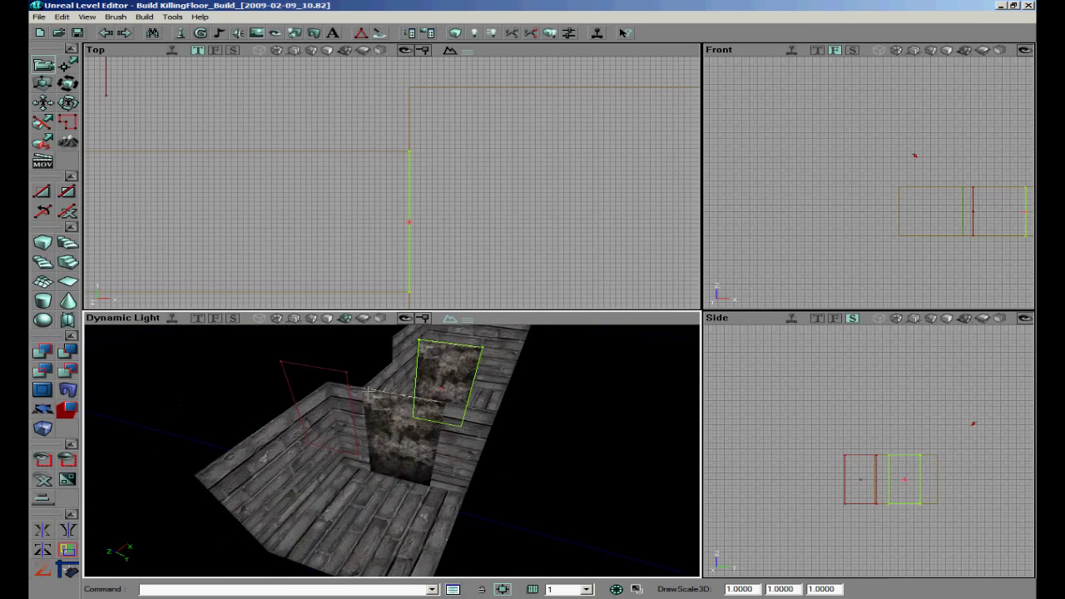
Add a ZoneInfo actor on the floor of the first room, the corridor and the second room
click(178, 37)
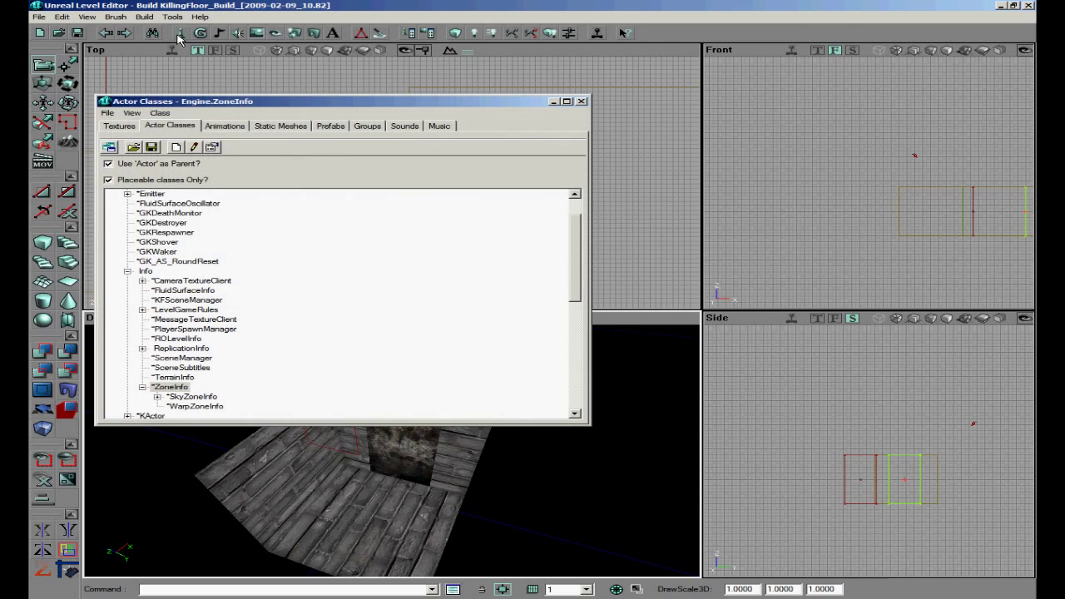
click(145, 272)
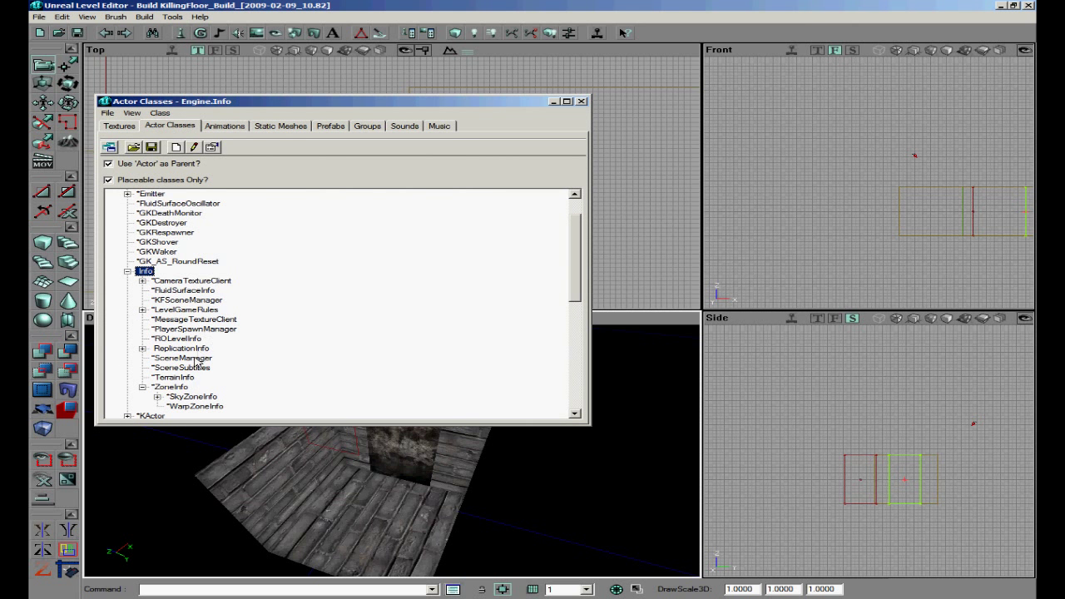
click(171, 388)
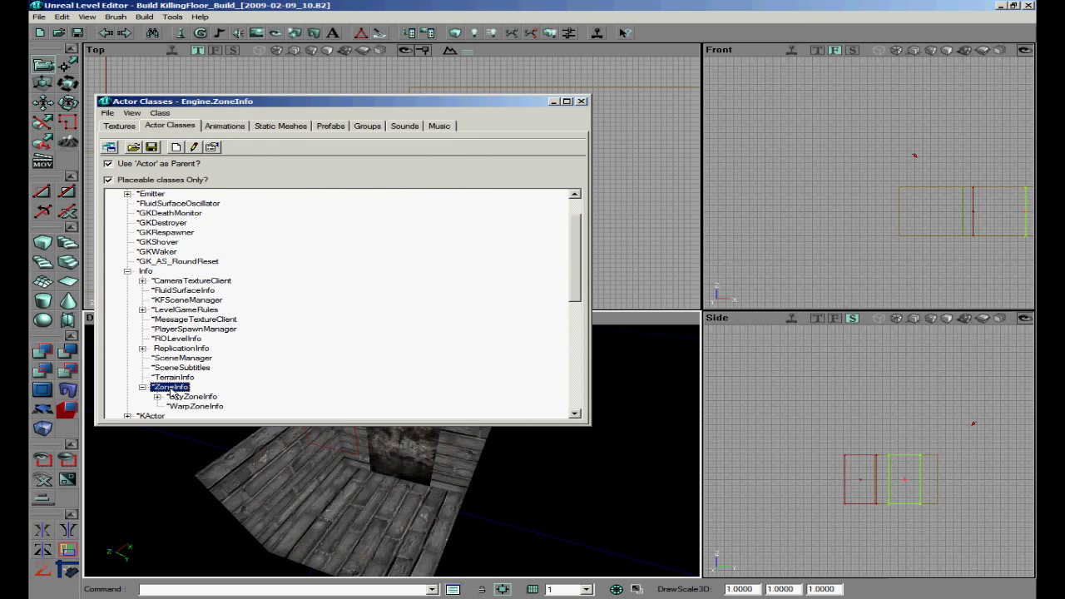
right_click(356, 510)
click(412, 384)
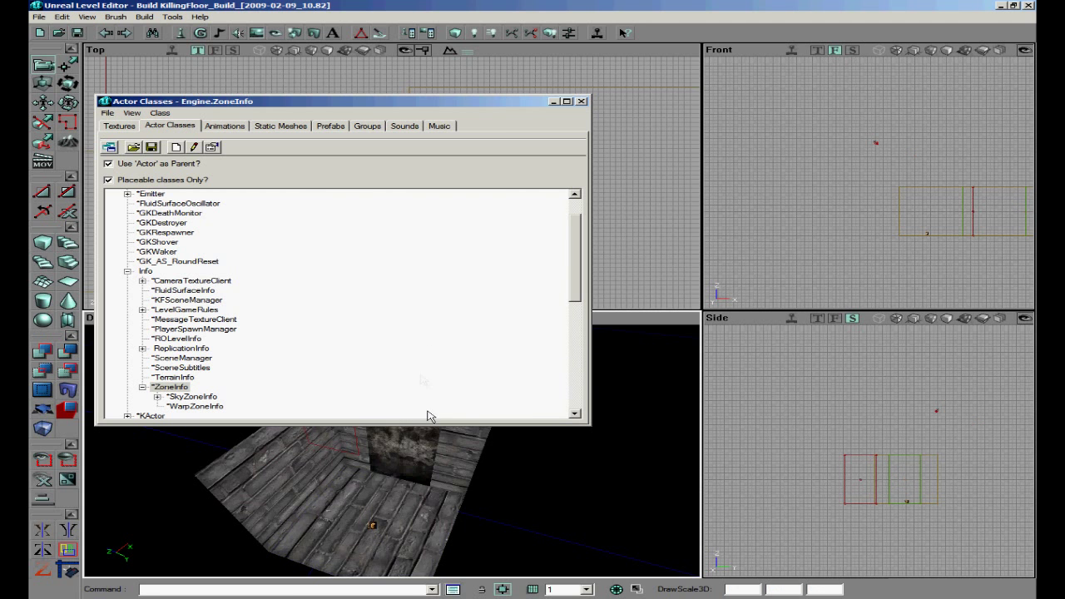
drag(429, 449, 379, 451)
right_click(385, 556)
click(421, 404)
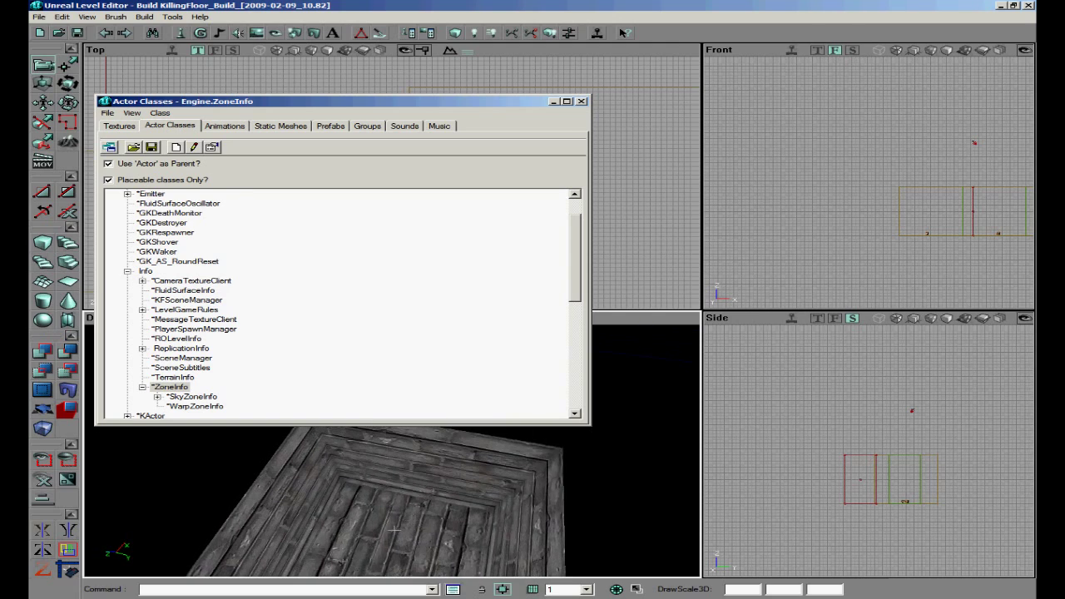
right_click(379, 544)
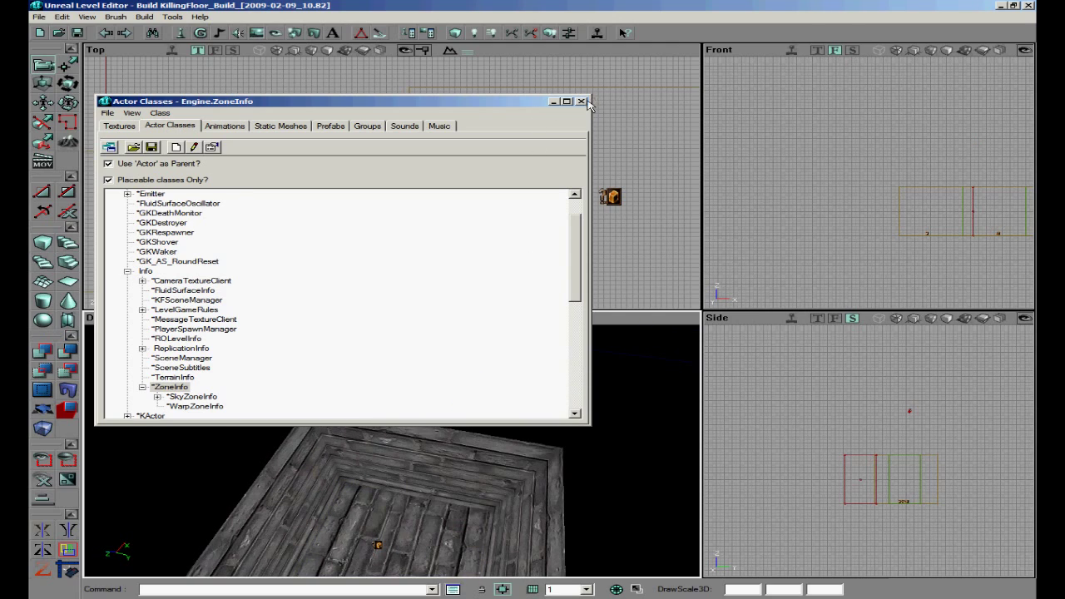
click(585, 102)
Set AmbientBrightness to 100 in the ZoneLight properties of the first room's ZoneInfo
scroll(590, 178, down, 2)
drag(589, 178, 564, 178)
click(384, 450)
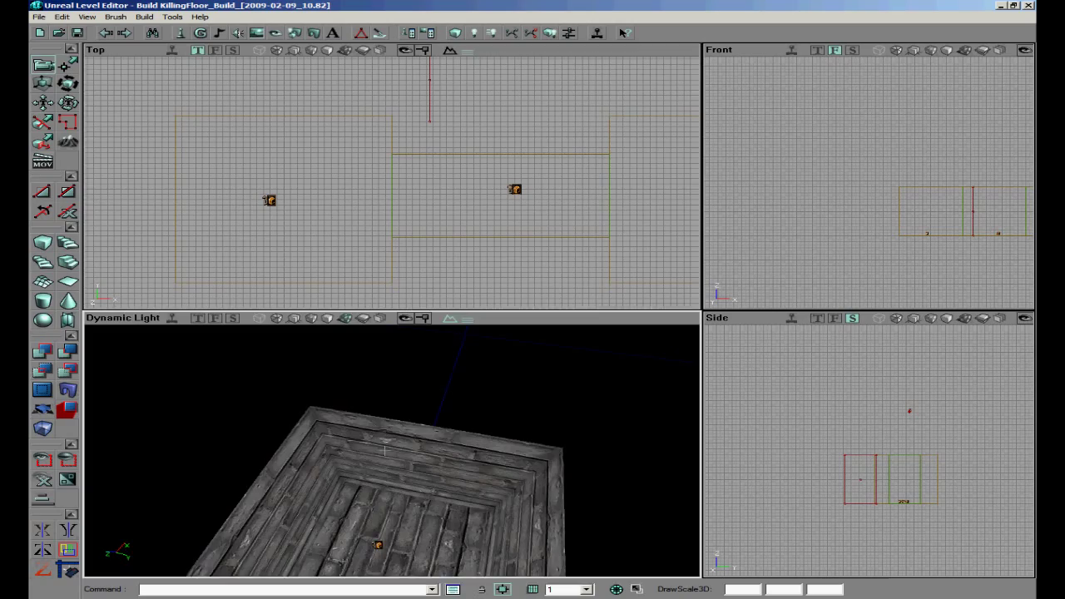
right_drag(384, 450, 389, 451)
drag(389, 452, 388, 452)
click(367, 424)
right_click(365, 433)
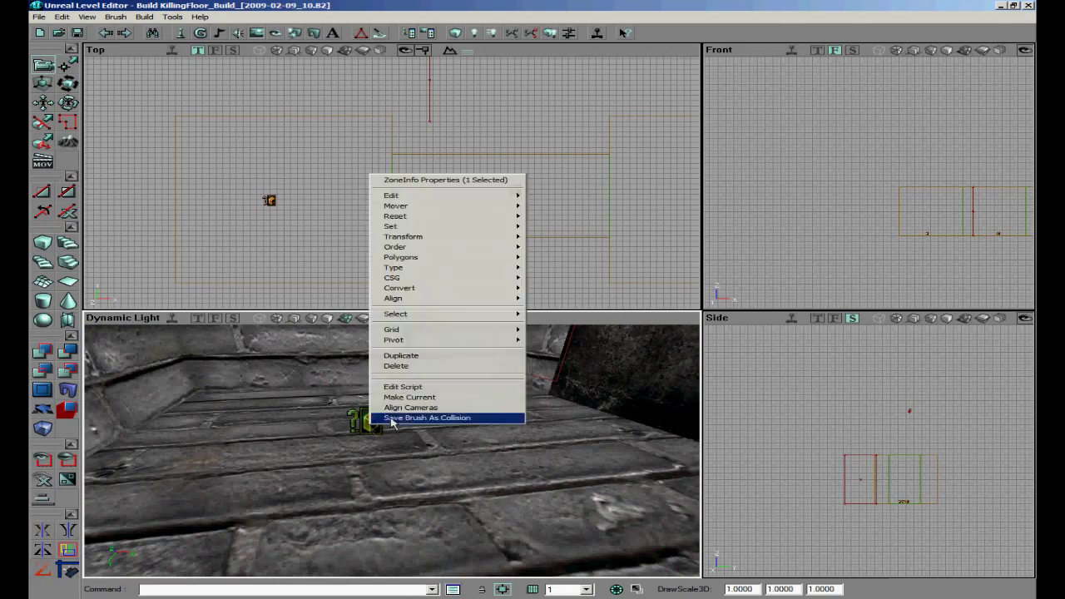
click(432, 179)
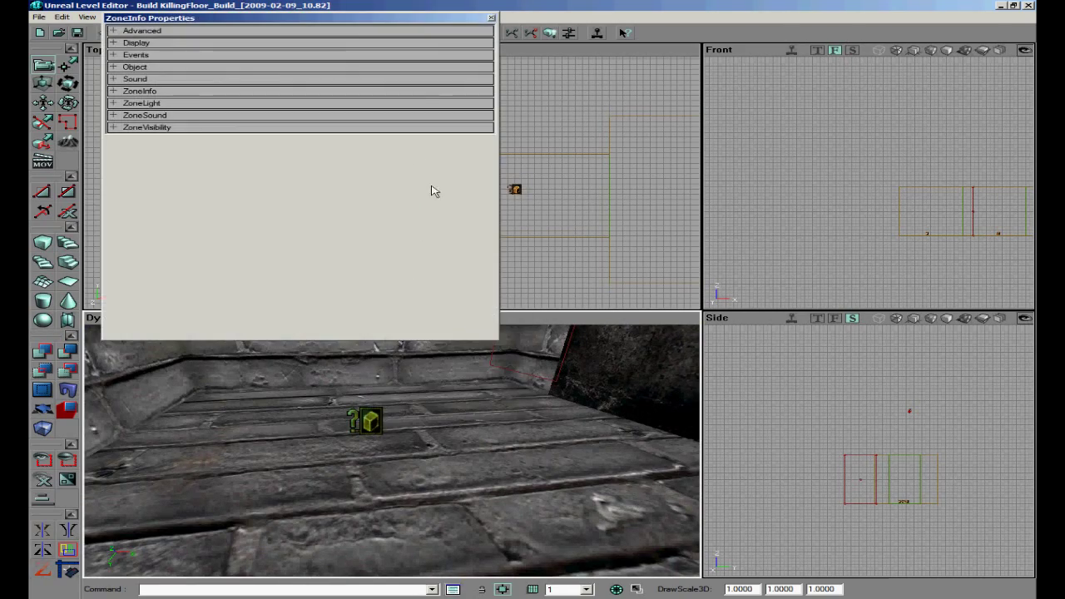
click(113, 91)
click(114, 91)
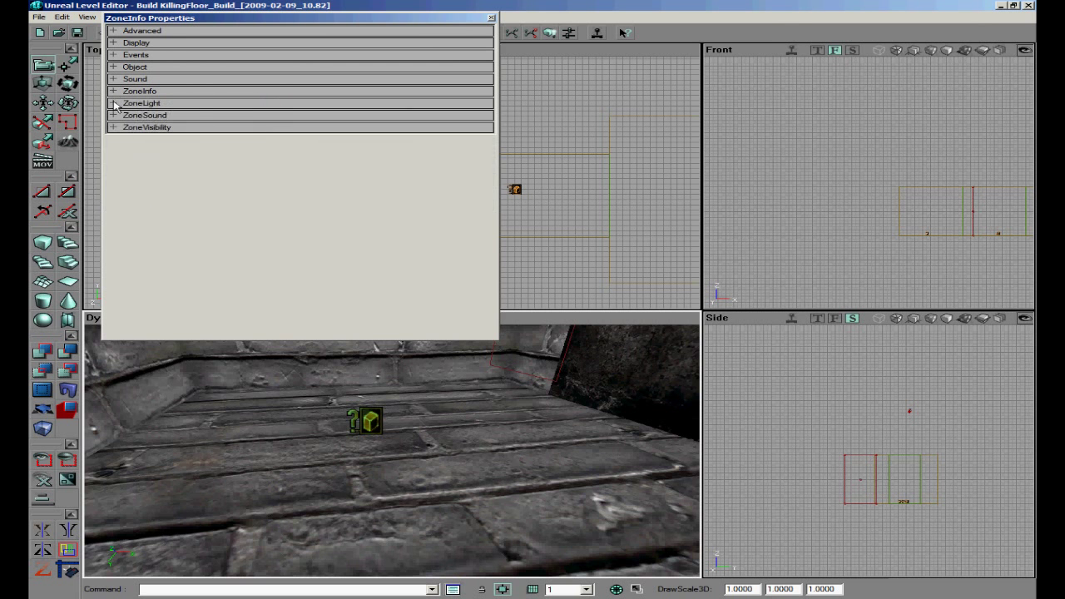
click(115, 103)
click(280, 116)
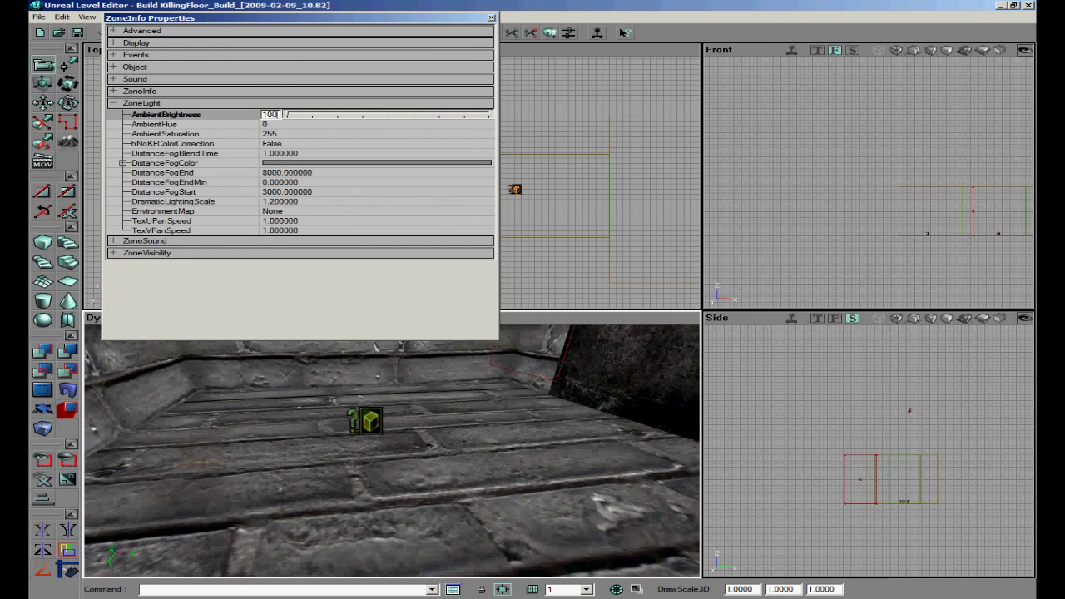
click(492, 18)
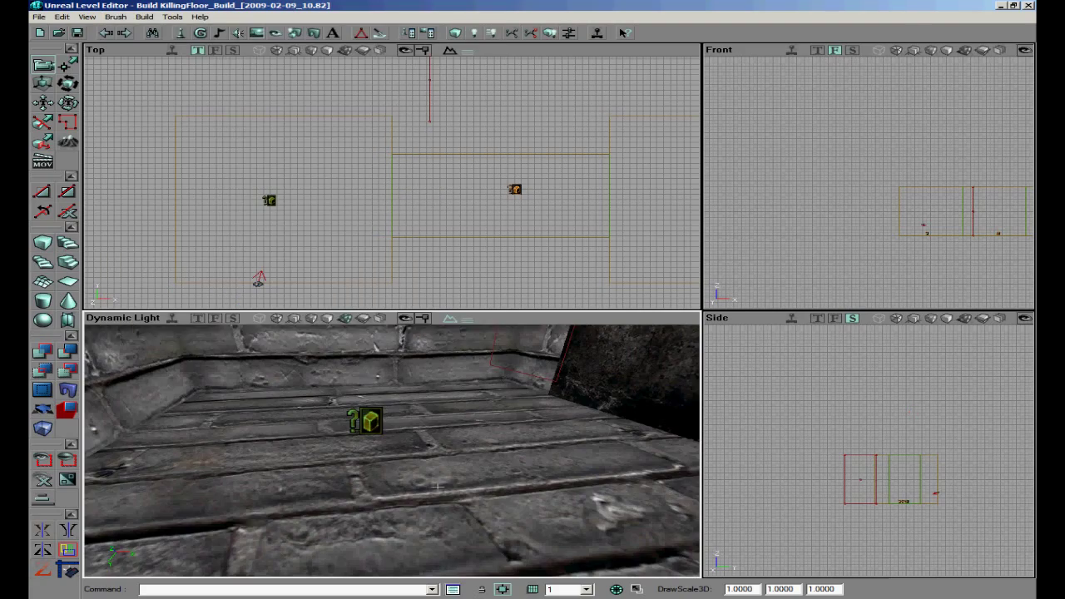
Add a Player Start on the first room's floor
right_drag(439, 486, 363, 497)
right_click(255, 522)
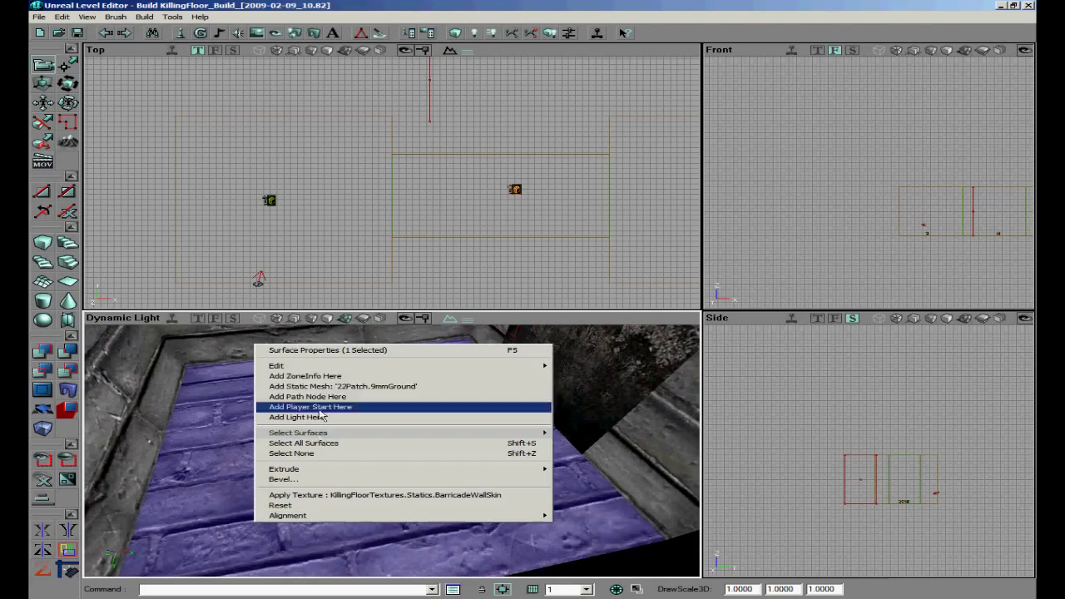
click(329, 405)
Set AmbientBrightness to 40 in the ZoneLight properties of the corridor's ZoneInfo
mouse_move(393, 449)
right_down()
mouse_move(318, 511)
mouse_move(392, 445)
mouse_move(389, 466)
right_up()
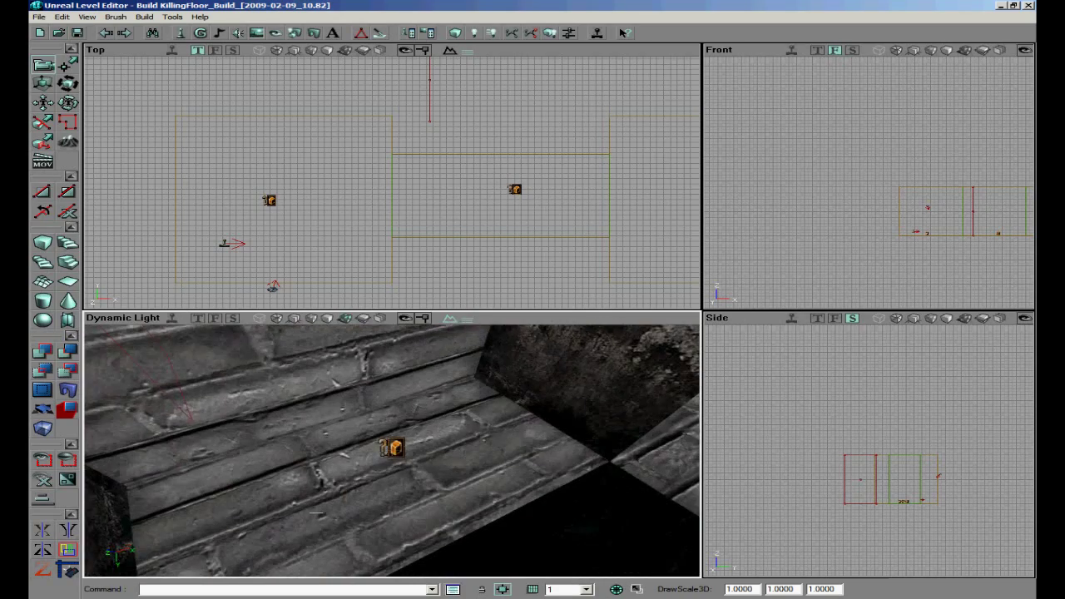
right_click(391, 449)
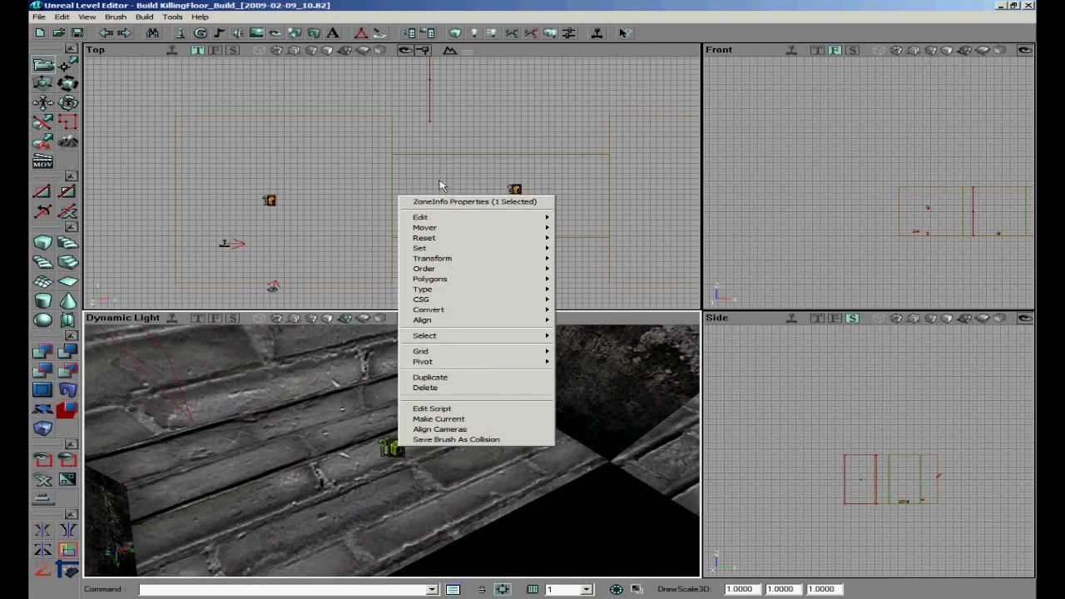
click(442, 202)
click(115, 104)
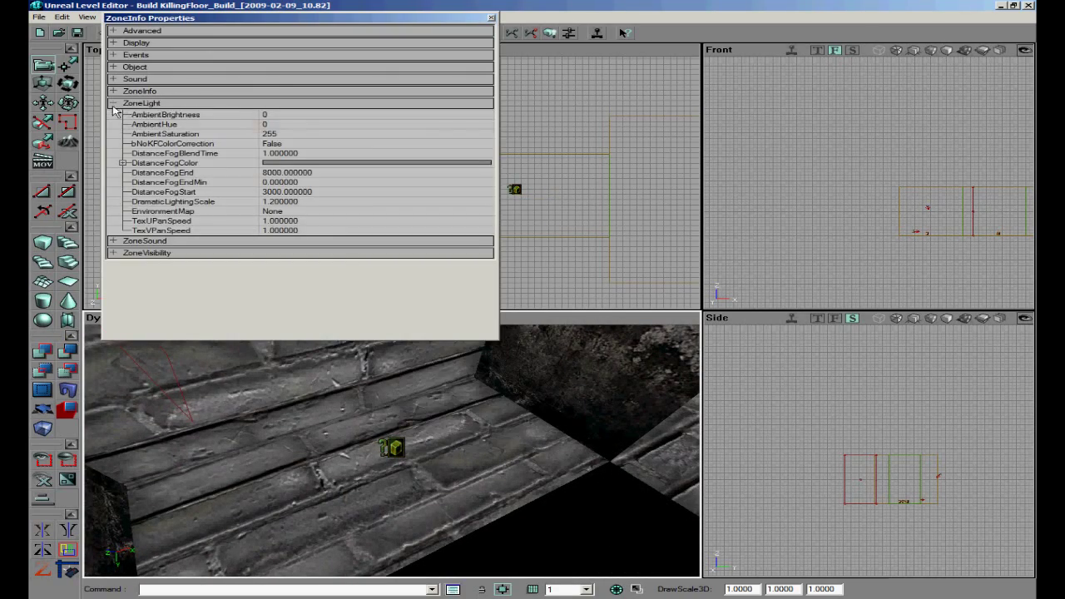
click(266, 116)
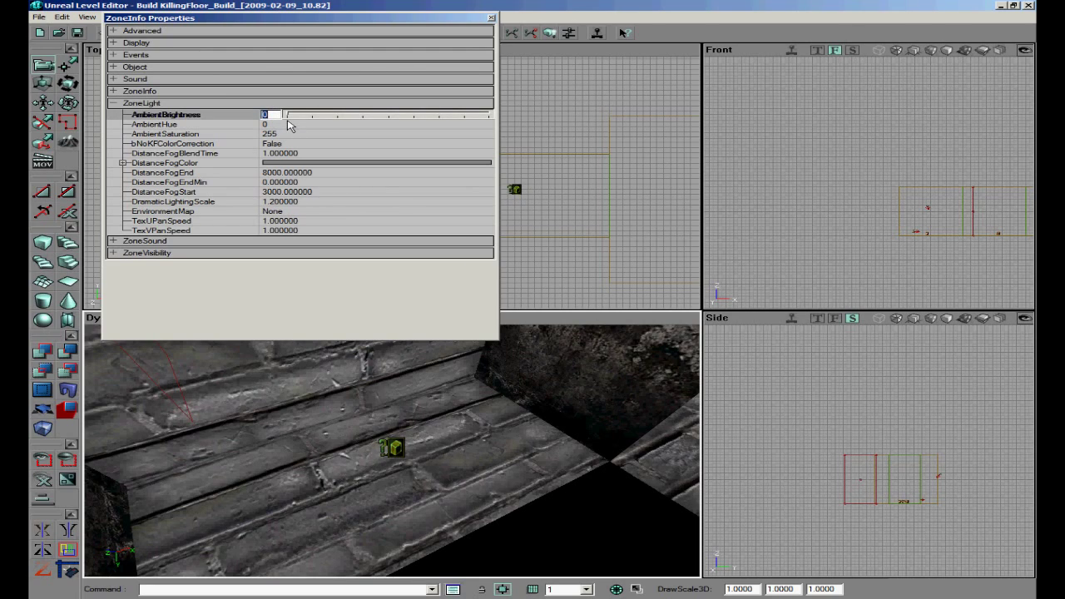
text(40)
click(491, 18)
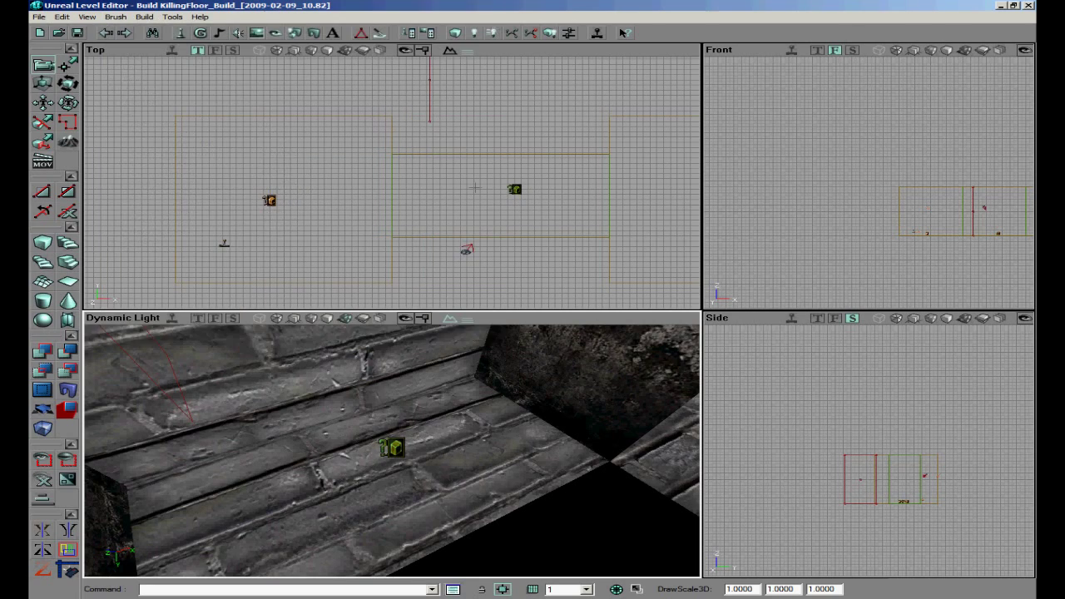
mouse_move(391, 450)
right_down()
mouse_move(466, 424)
mouse_move(390, 450)
right_up()
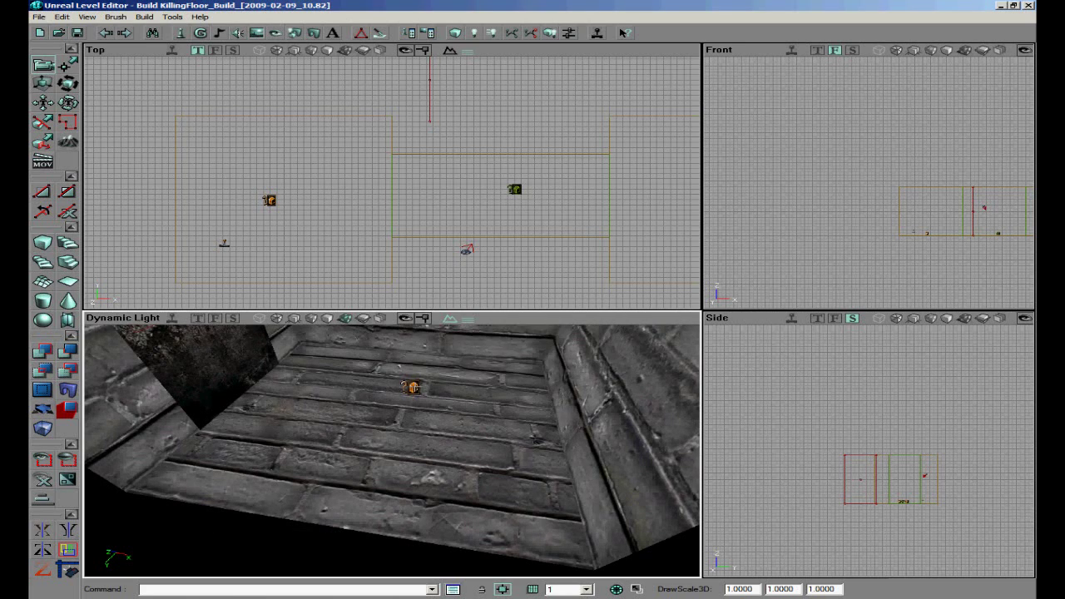
right_click(418, 390)
click(498, 141)
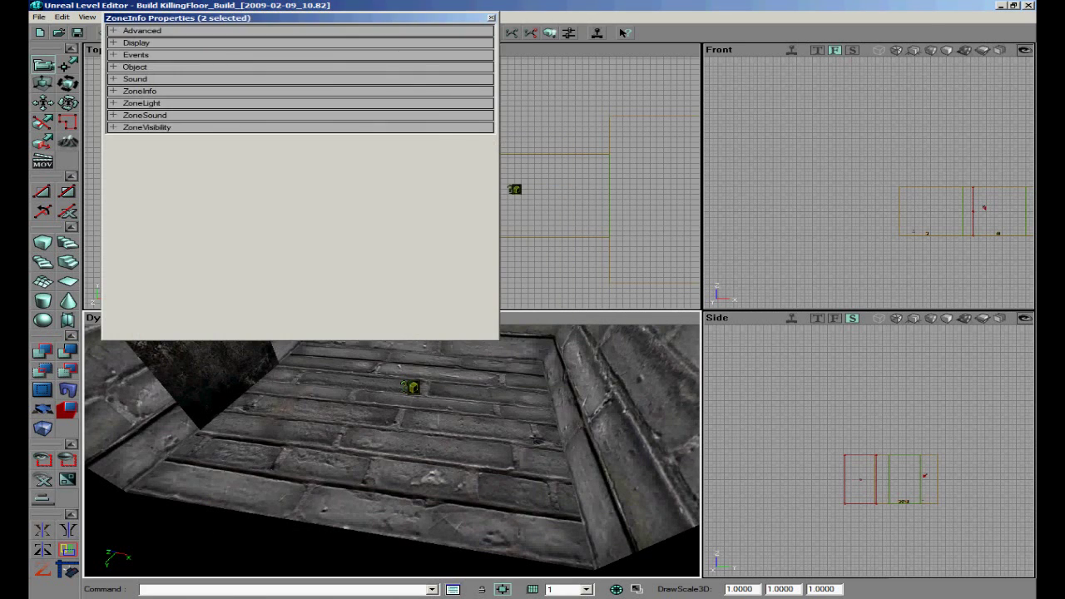
click(491, 17)
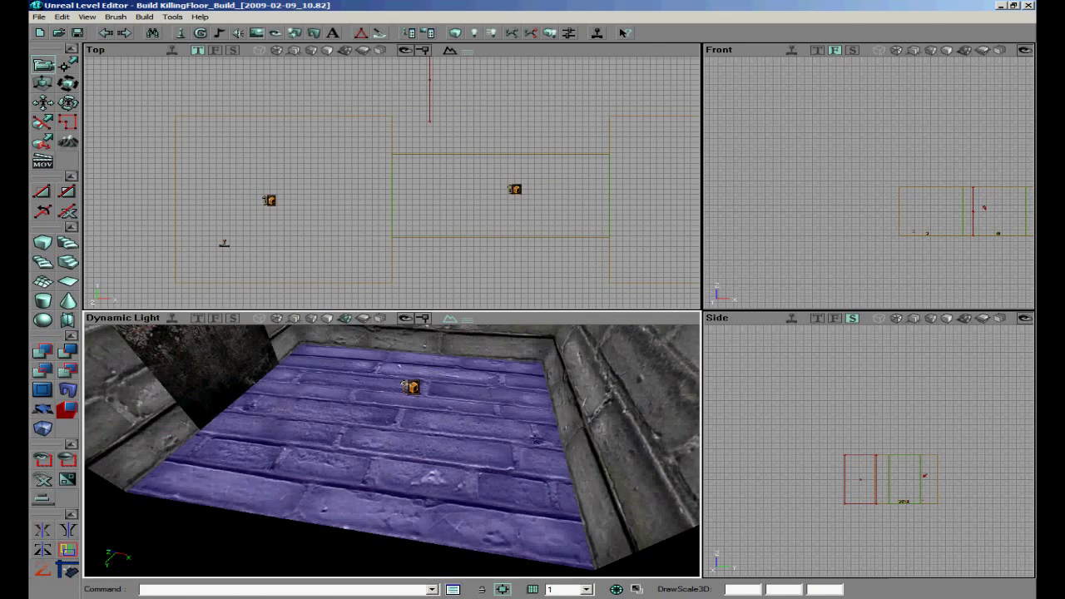
Set AmbientBrightness to 40 in the ZoneLight properties of the second room's ZoneInfo only
right_click(411, 389)
click(466, 137)
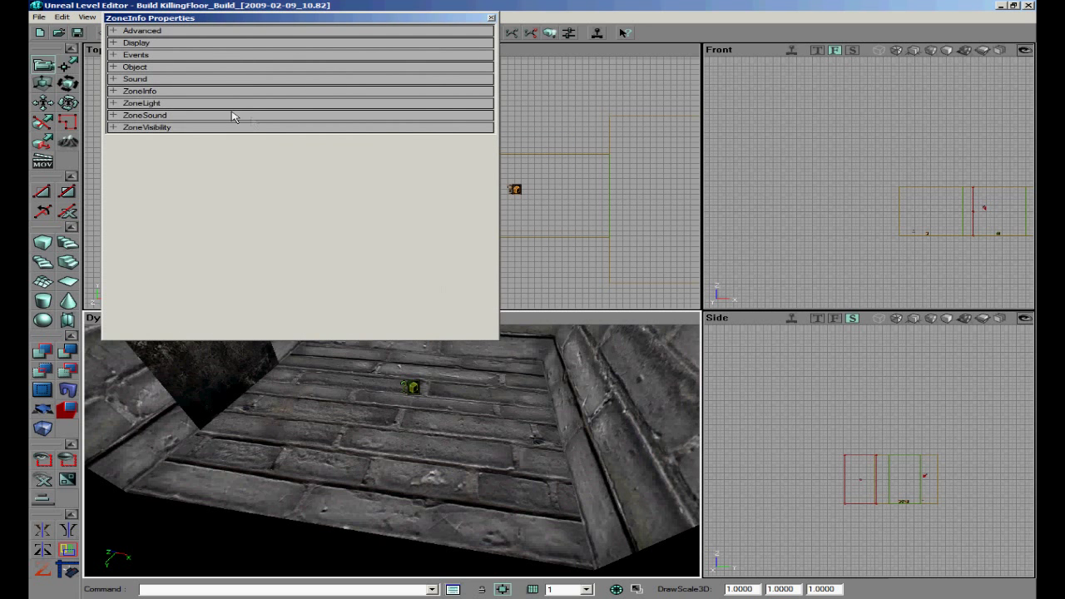
click(112, 92)
click(113, 92)
click(114, 104)
click(266, 115)
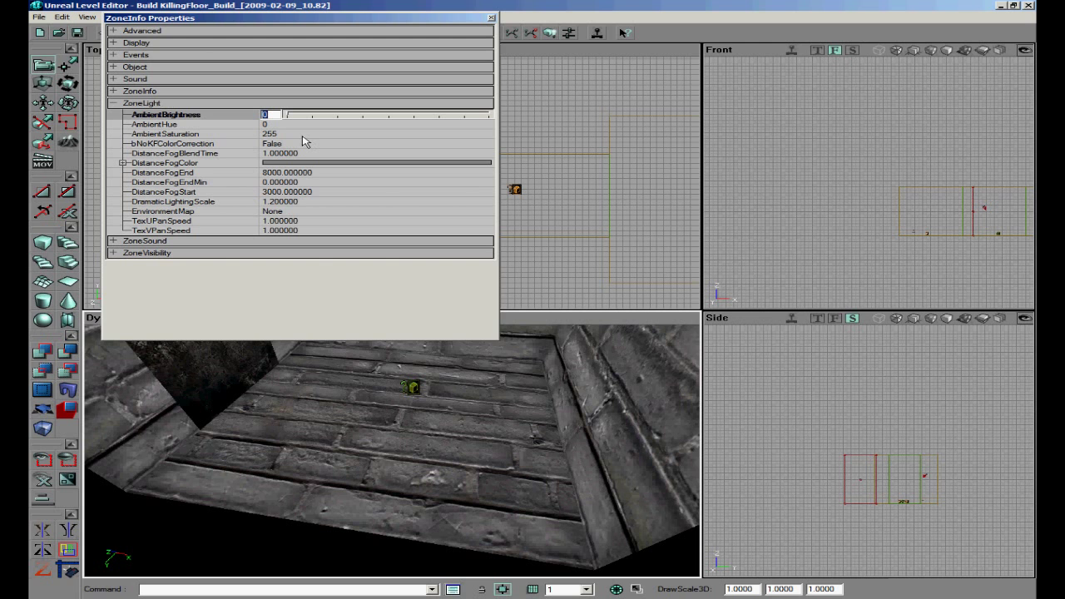
Turn on distance fog for the second room by setting bDistanceFog to True in its ZoneInfo properties
click(122, 94)
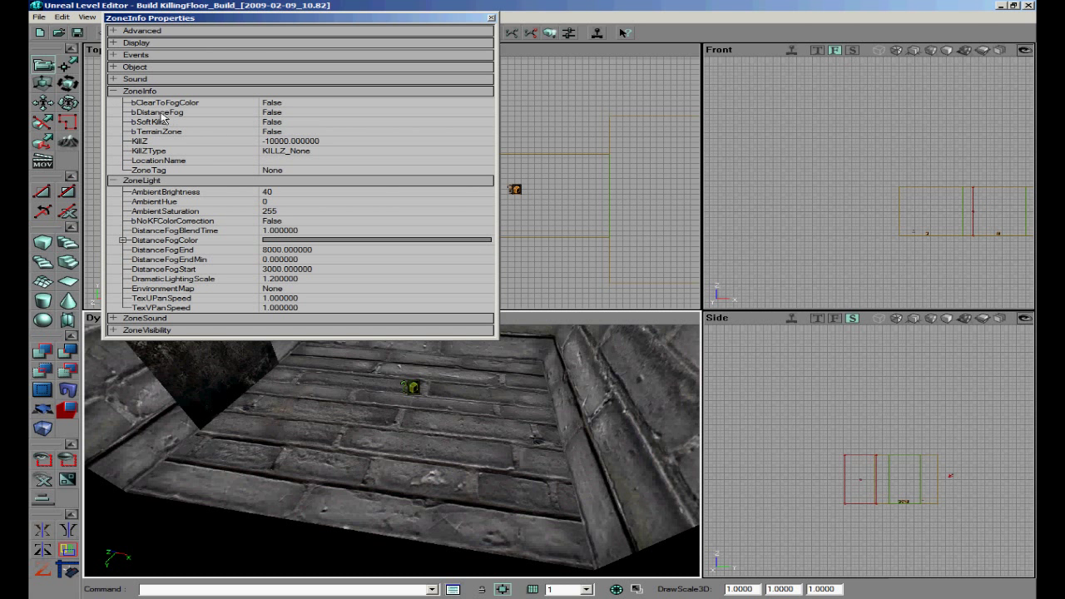
click(276, 113)
click(485, 114)
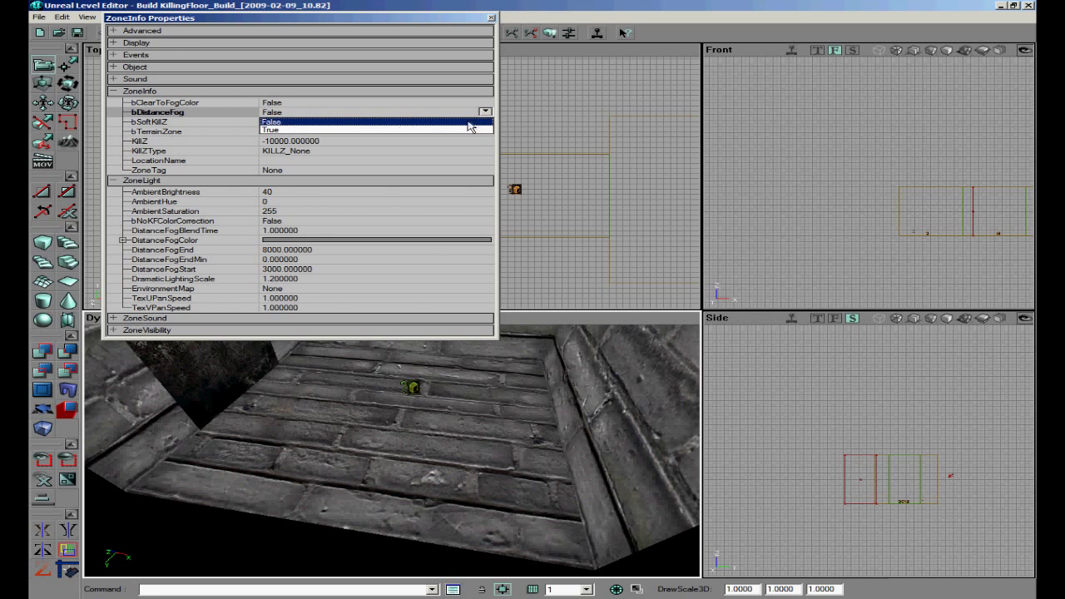
click(443, 131)
click(485, 111)
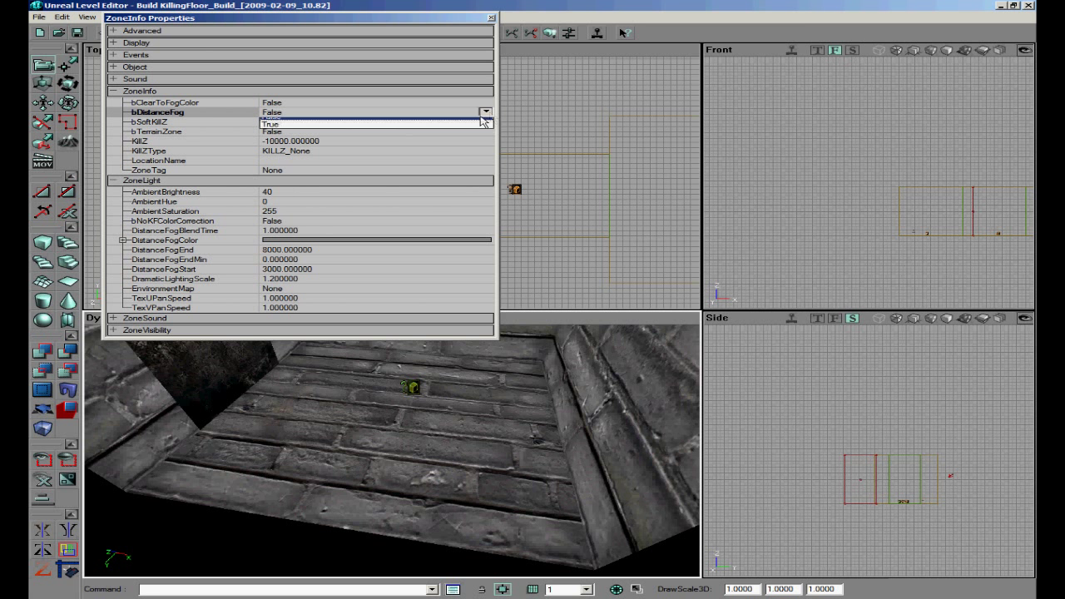
click(452, 131)
click(151, 92)
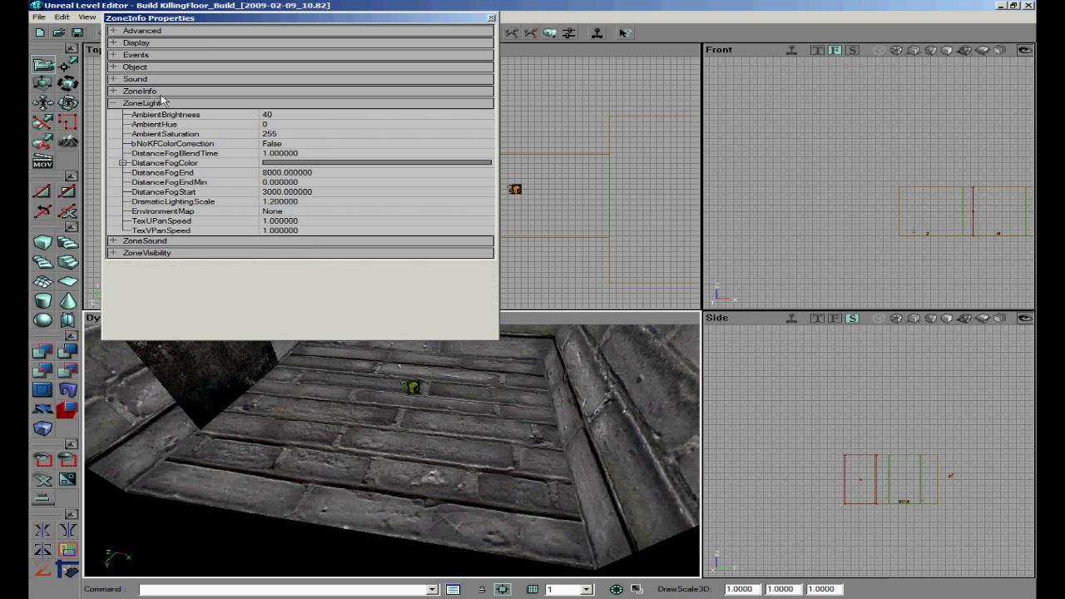
Set the second room's DistanceFogStart to 300 and DistanceFogEnd to 800
click(270, 116)
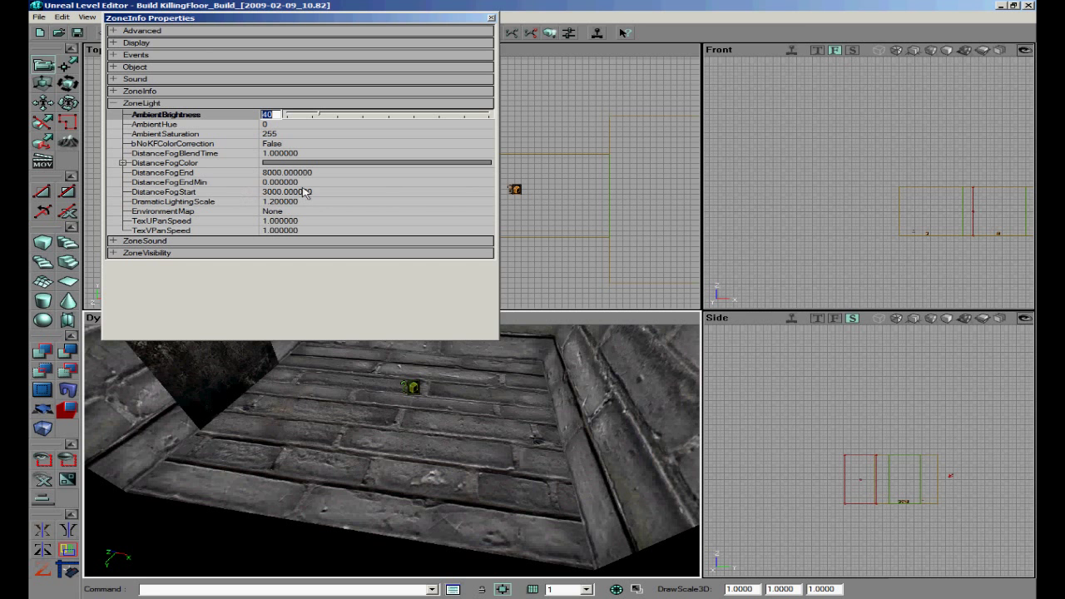
click(271, 194)
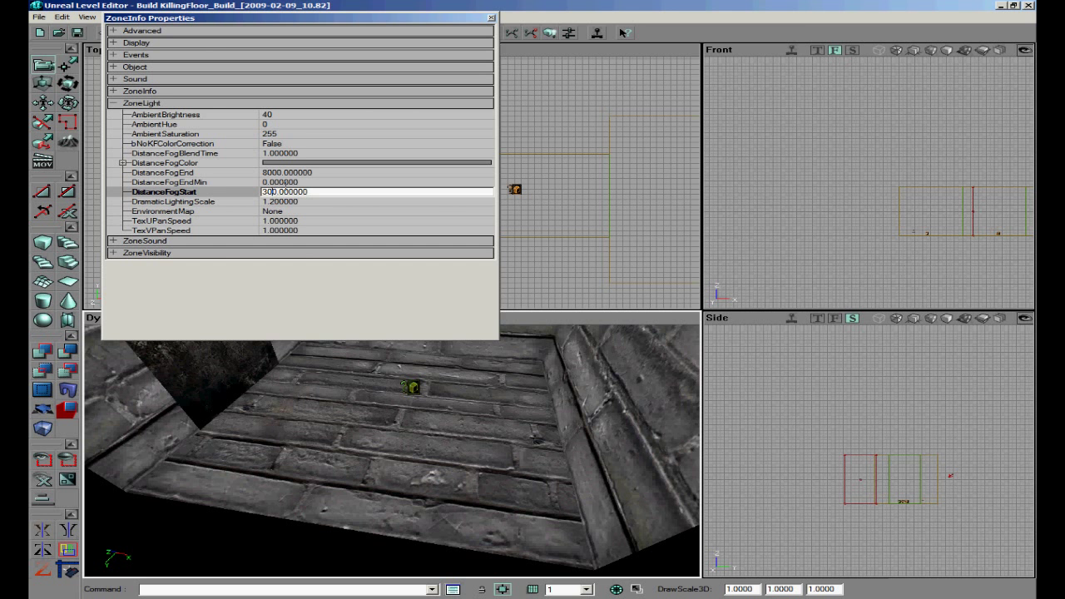
click(276, 173)
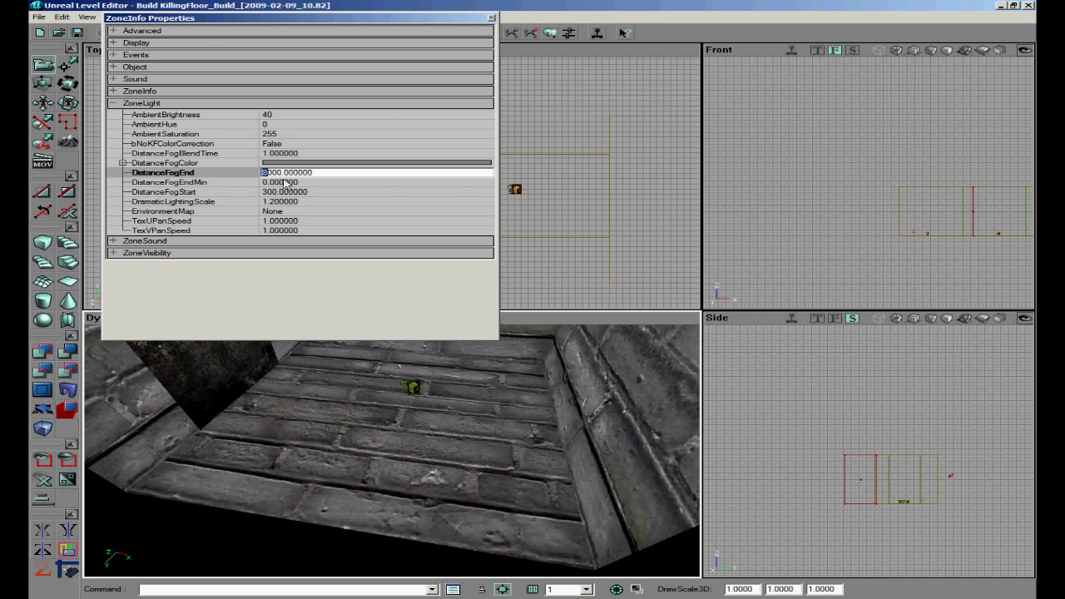
key(BackSpace)
Set the second room's DistanceFogColor to pure red and close the ZoneInfo properties
click(123, 163)
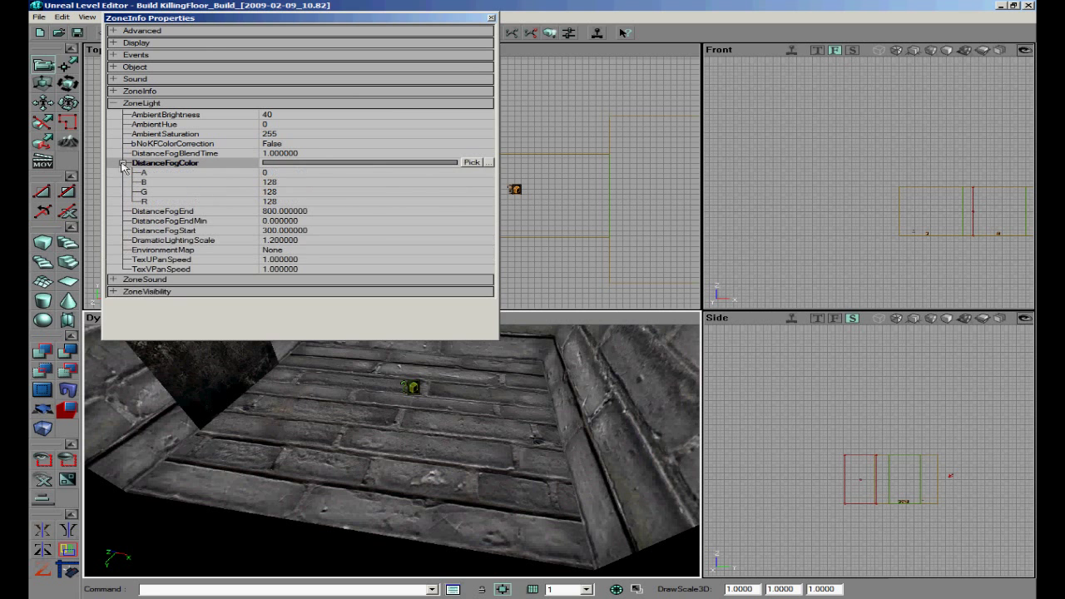
click(472, 163)
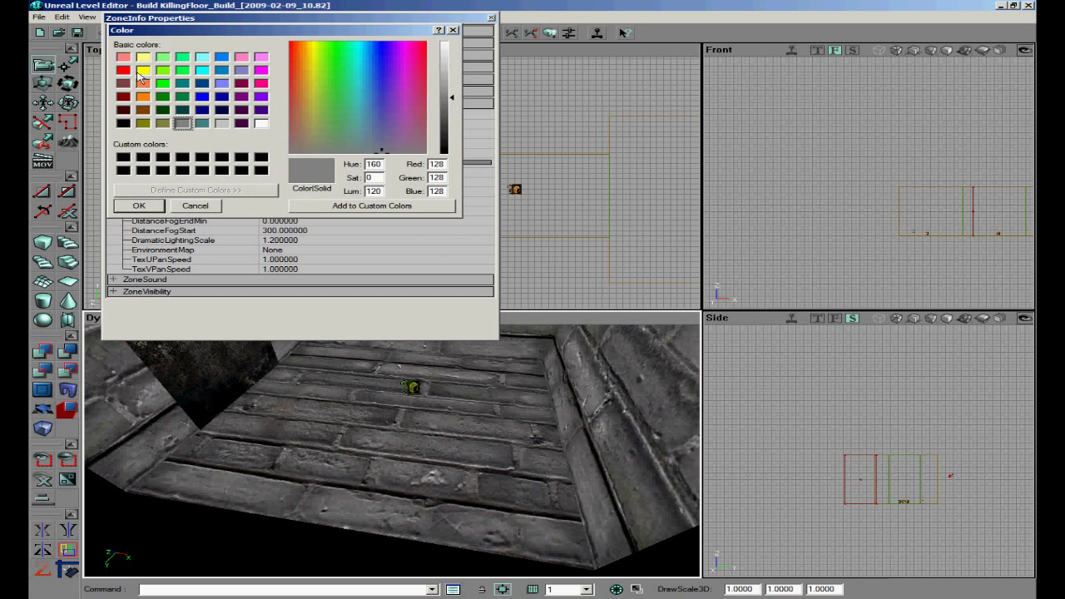
click(123, 70)
click(139, 207)
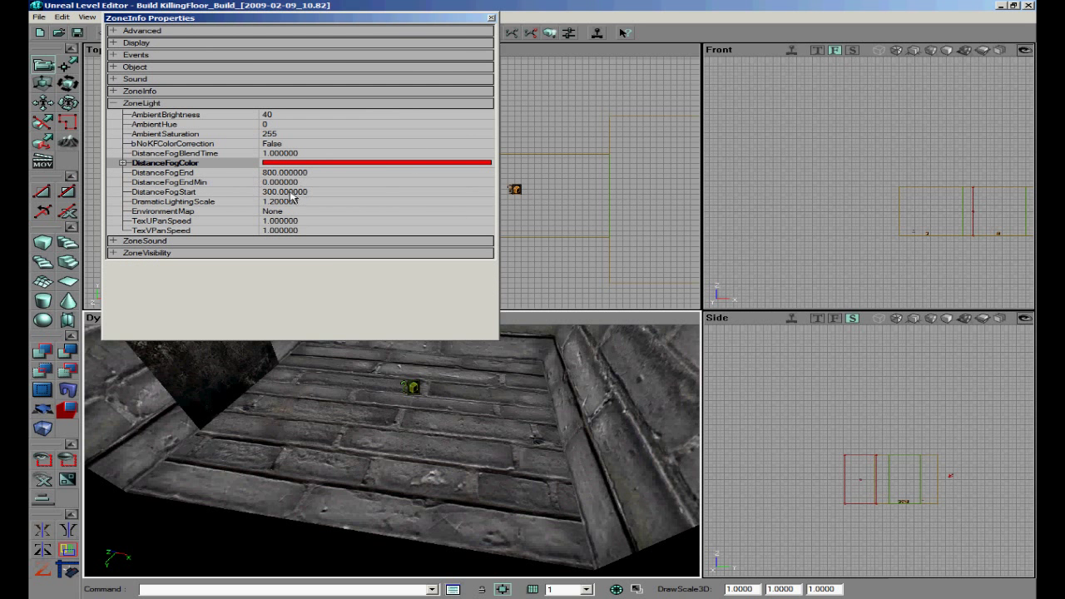
click(491, 18)
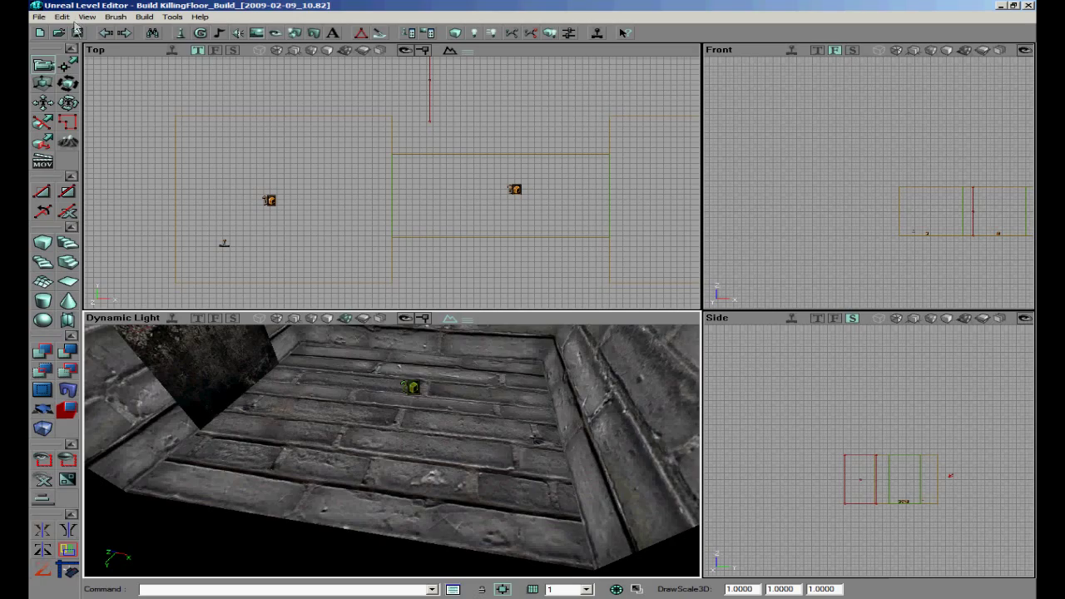
Run Build All on the level and inspect the lighting of all three zones from outside
right_drag(363, 344, 420, 472)
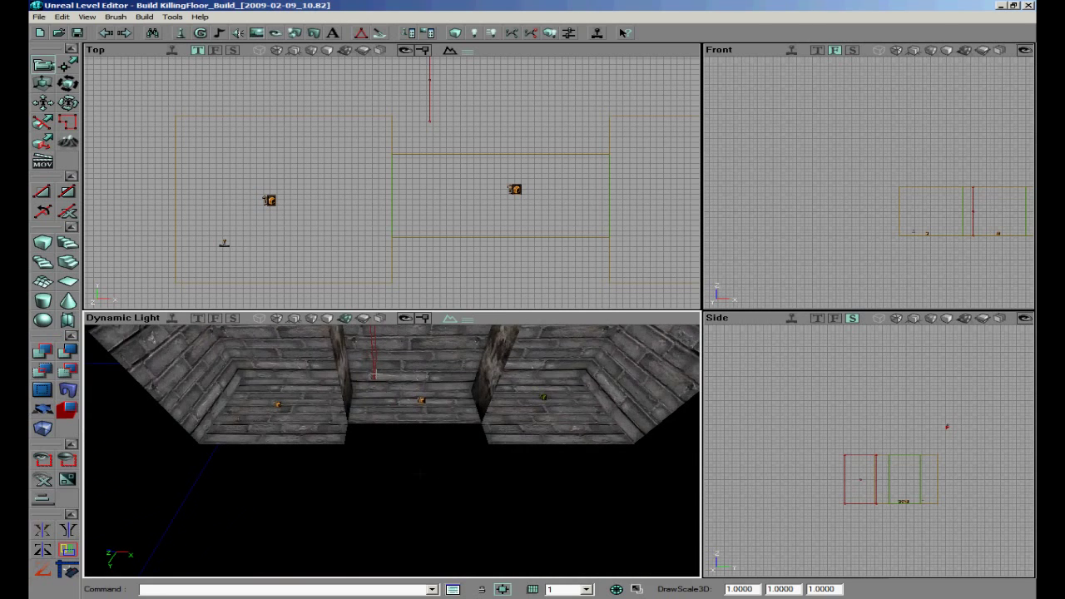
click(144, 17)
click(154, 96)
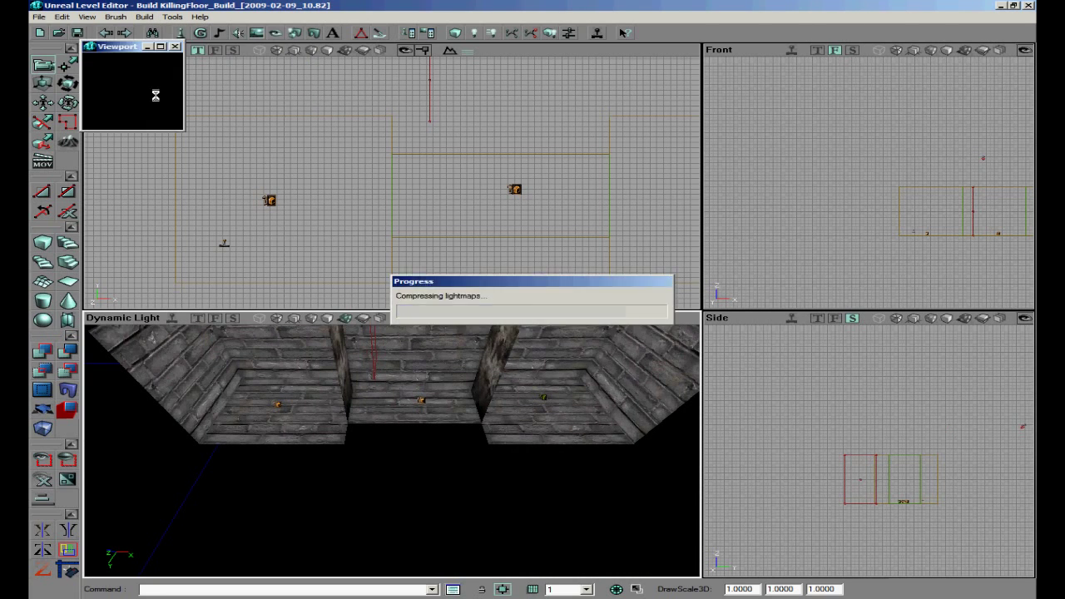
mouse_move(289, 436)
right_down()
mouse_move(388, 445)
mouse_move(288, 436)
right_up()
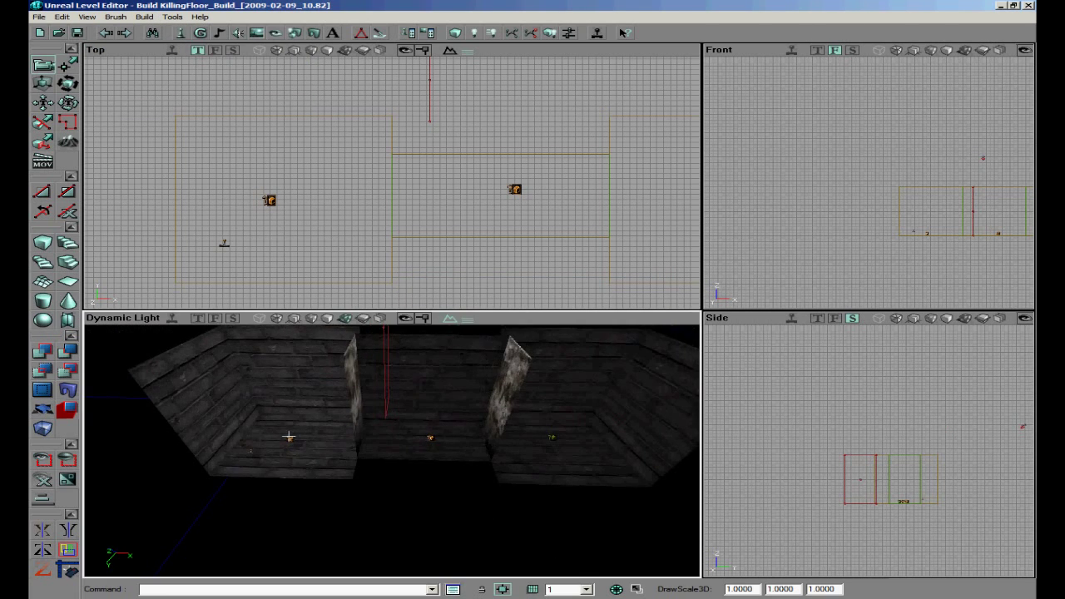
Save the level as kf-zoneinfo.rom in the Killing Floor Maps folder and run Build All again
click(39, 16)
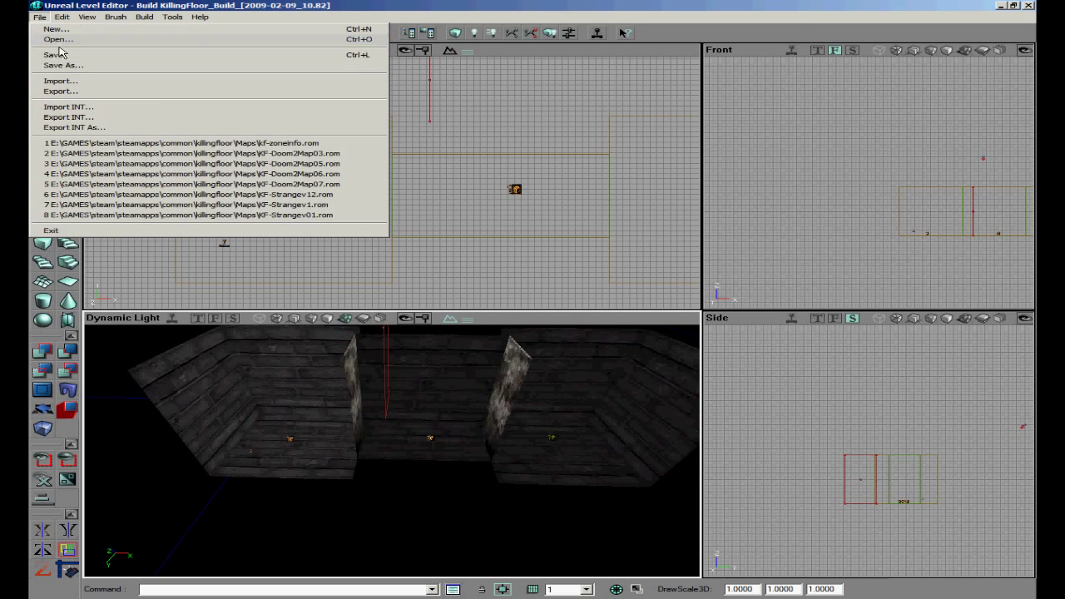
click(63, 69)
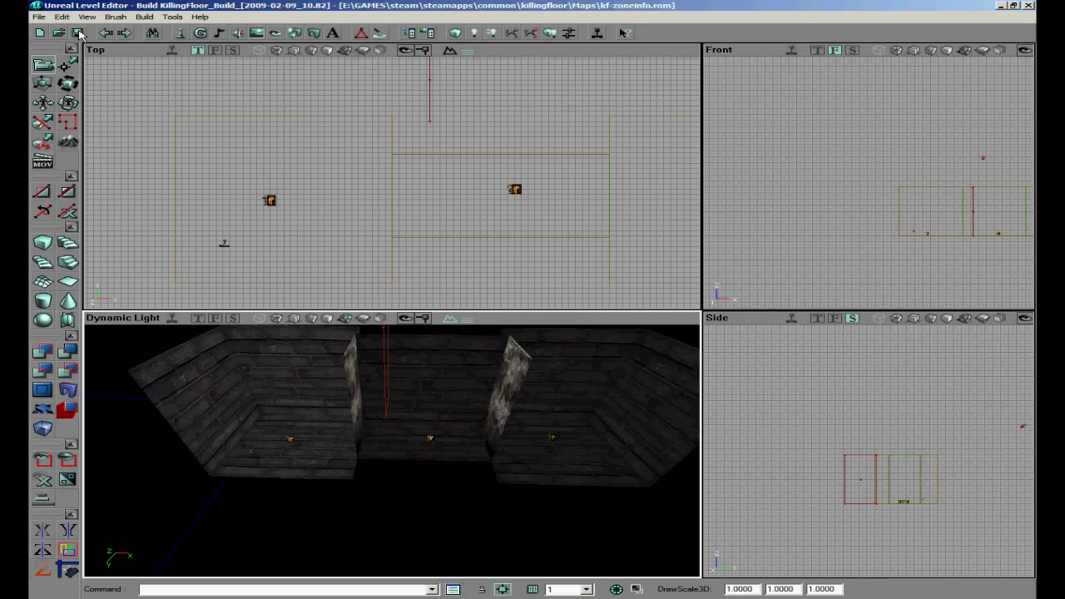
click(147, 17)
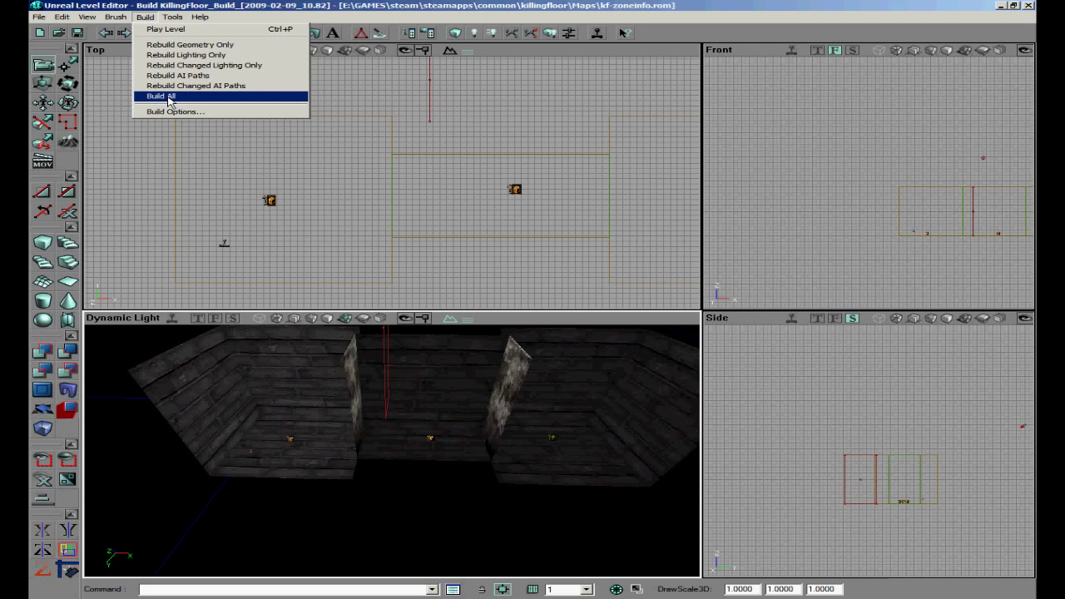
click(169, 97)
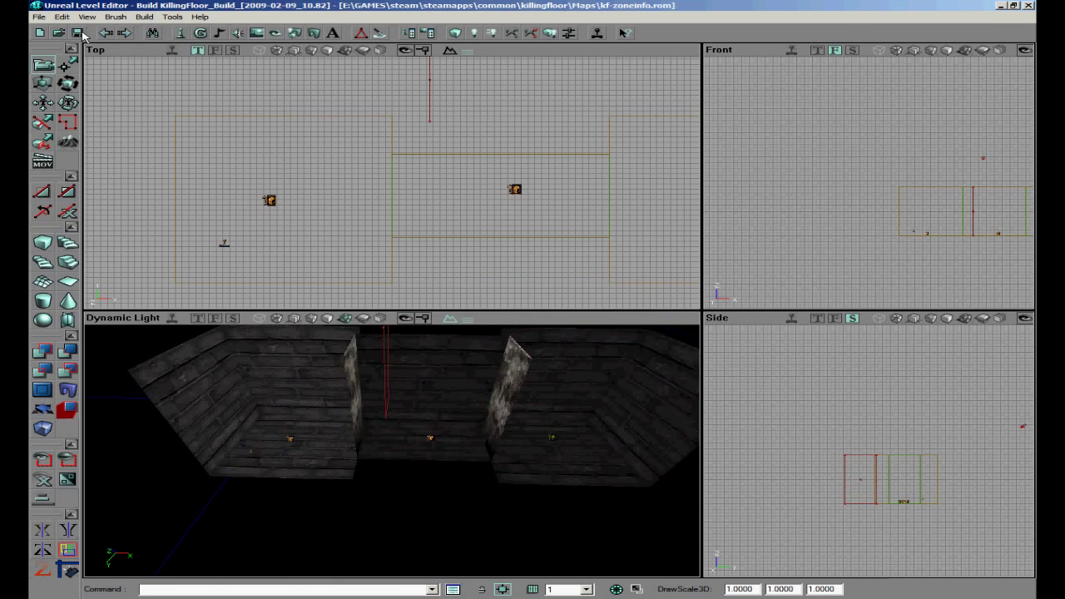
Minimize the level editor, switch the Killing Floor test game out of its maximized window and reposition it on the desktop
click(998, 6)
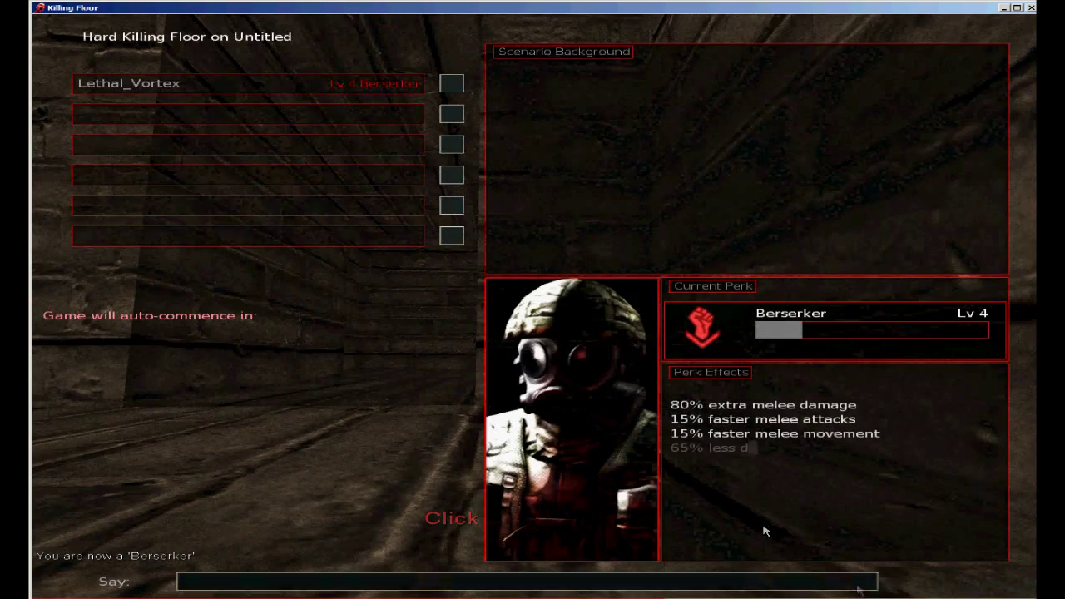
double_click(849, 9)
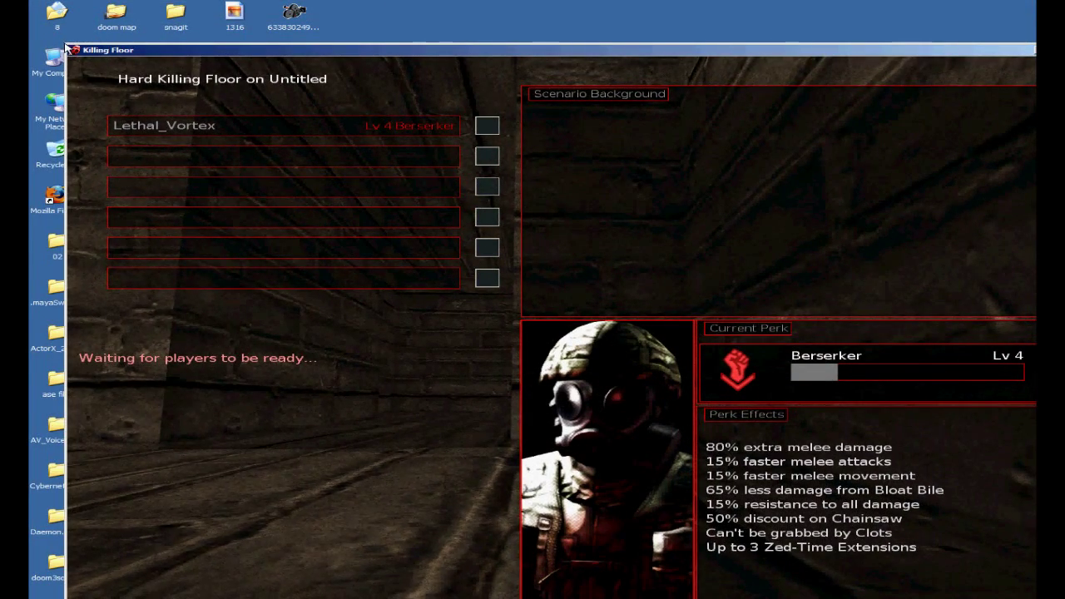
drag(72, 48, 250, 160)
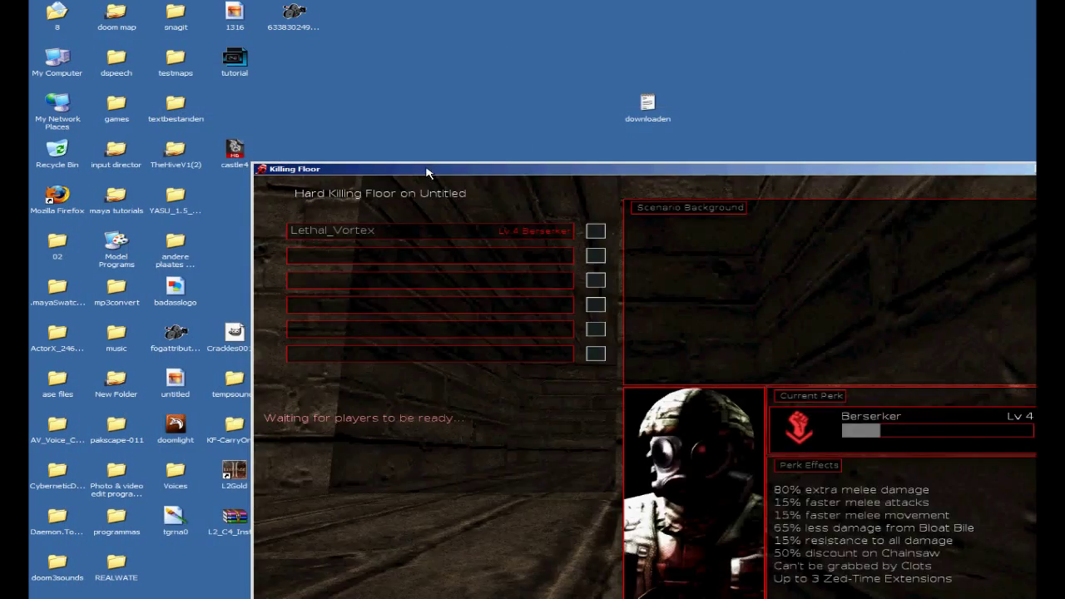
drag(428, 171, 261, 48)
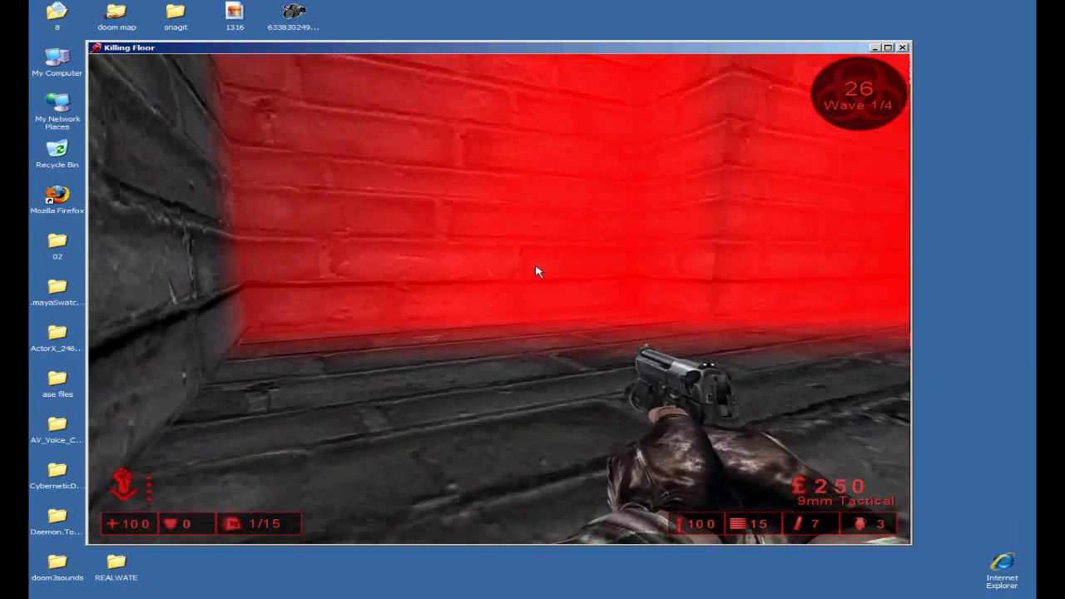
Walk through the rooms and corridor in the Killing Floor test game to check each zone's fog and ambient lighting
click(535, 271)
click(536, 272)
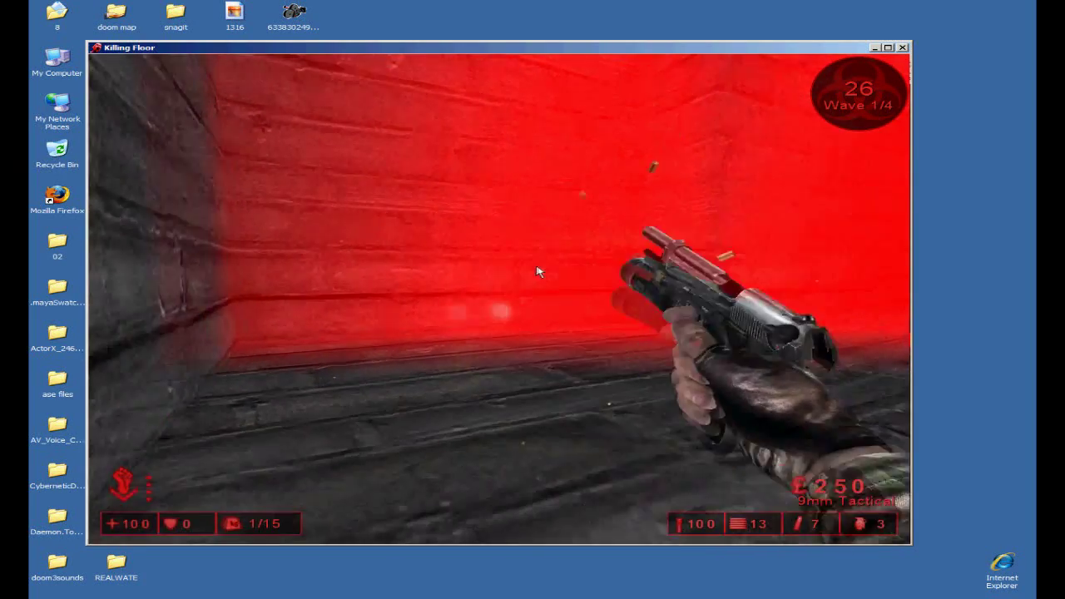
key(r)
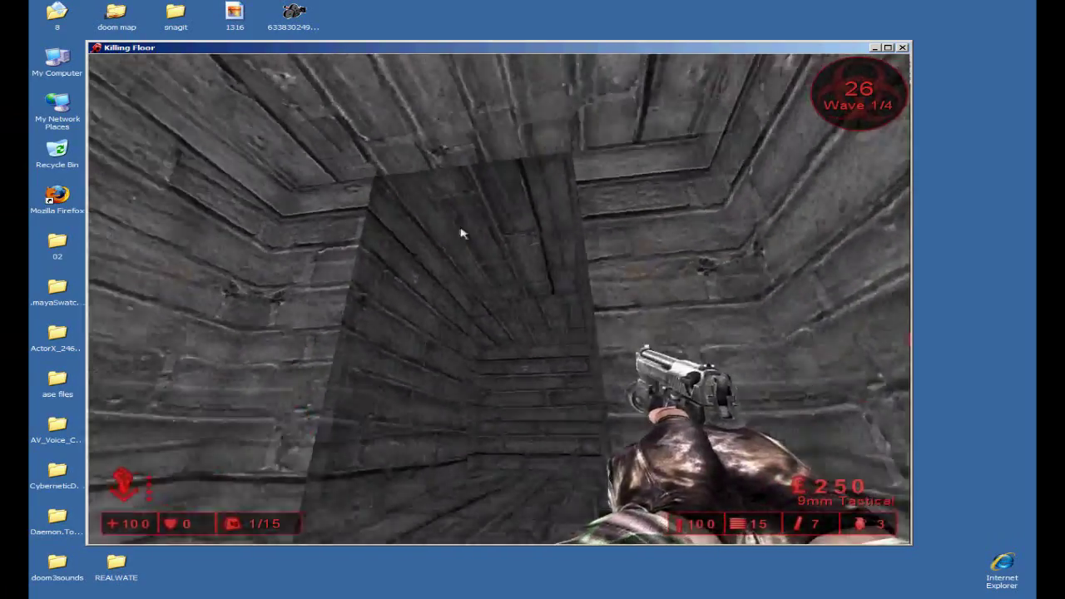
key(1)
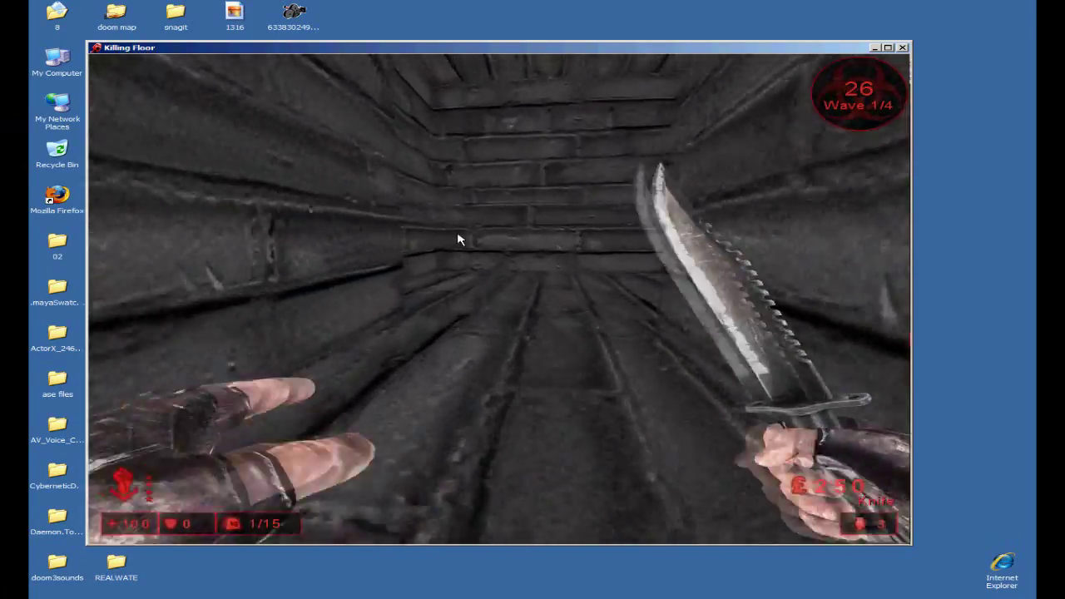
Walk forward through the dark brick area in the Killing Floor test game
key(w)
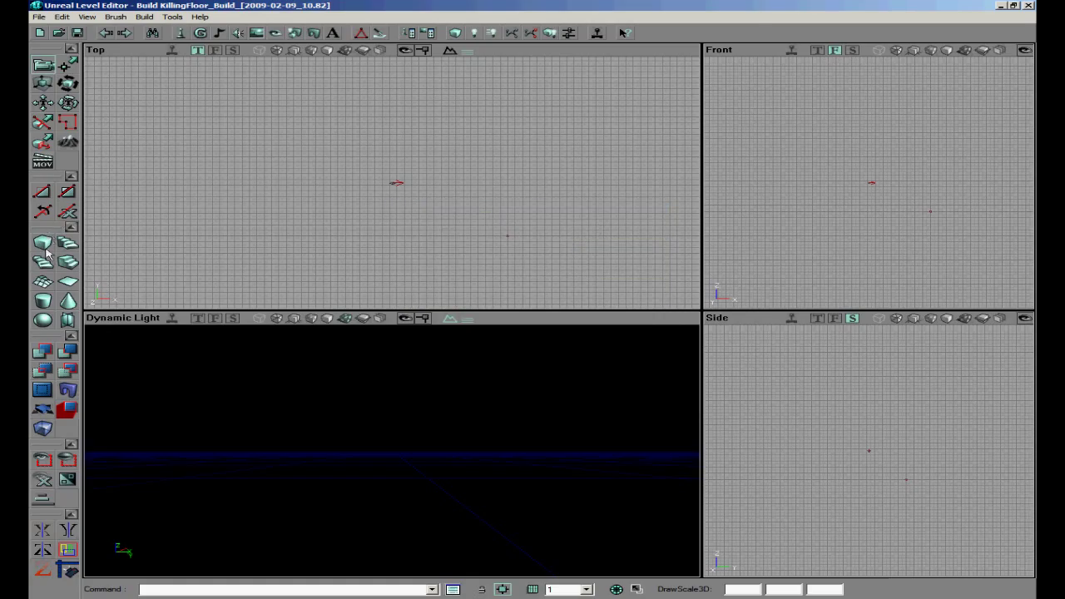
Switch to the level editor and build a cube brush with height, width and breadth of 4000
right_click(46, 249)
click(183, 269)
text(400)
key(Tab)
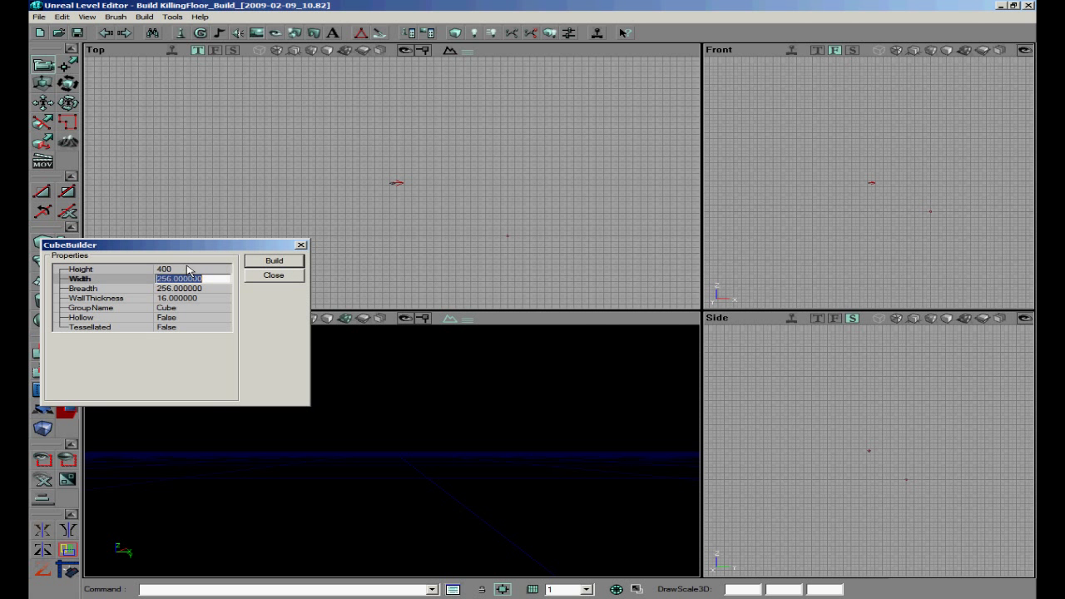
click(189, 269)
click(187, 280)
text(400)
key(Tab)
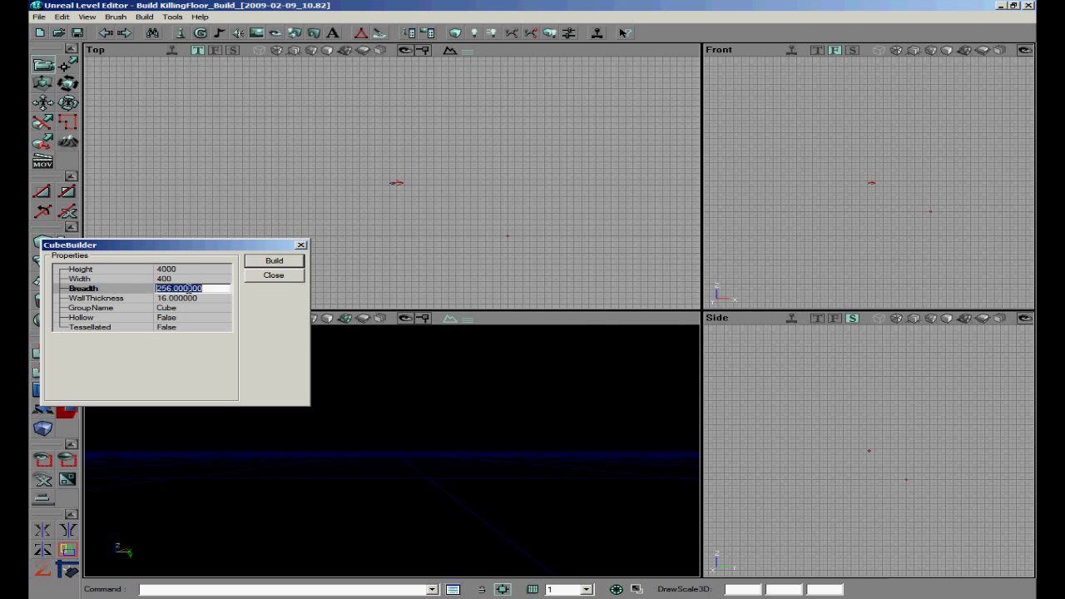
click(189, 278)
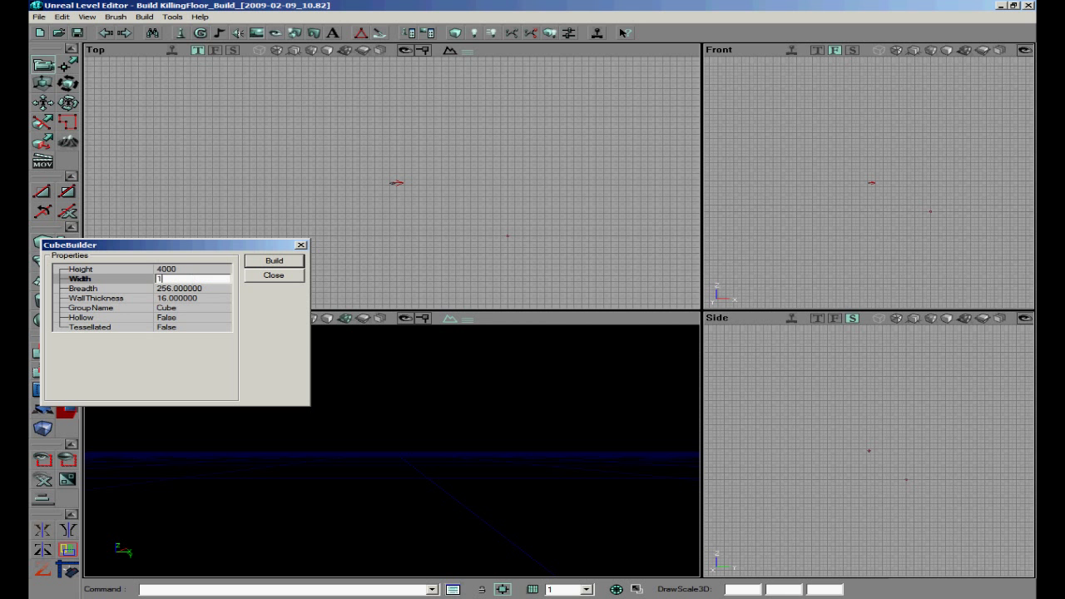
click(202, 289)
text(4)
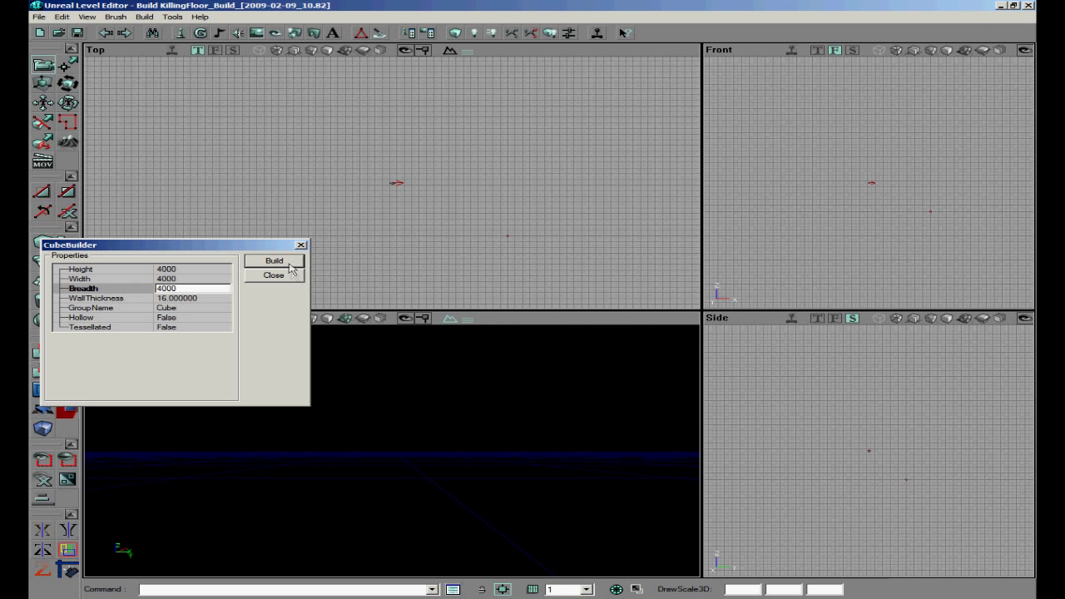
click(289, 264)
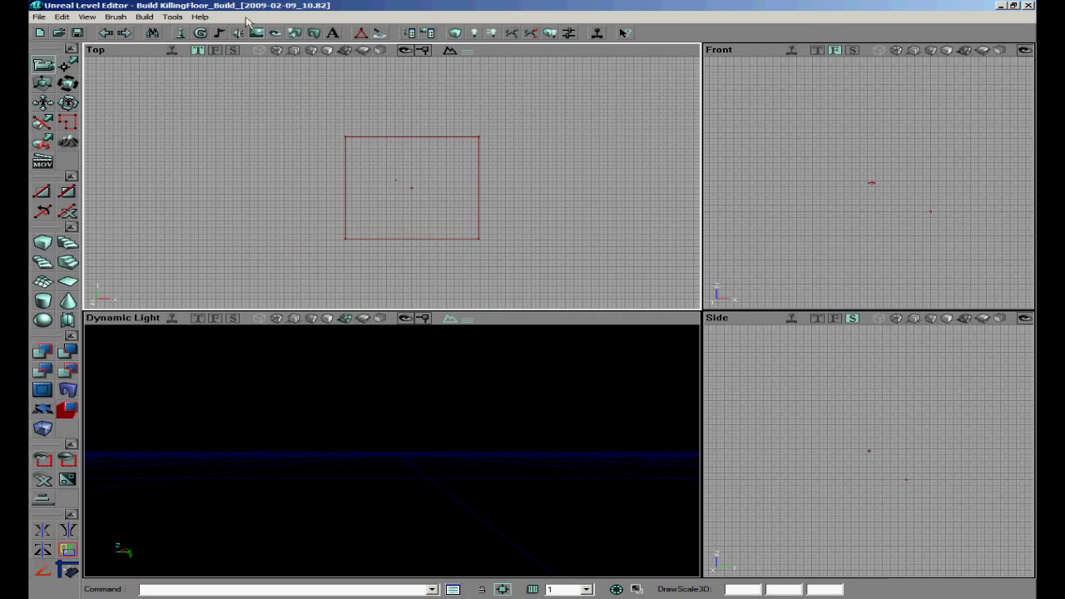
Load the Landscape_T texture package and choose the grass_2589 texture from its full list
click(255, 33)
click(108, 112)
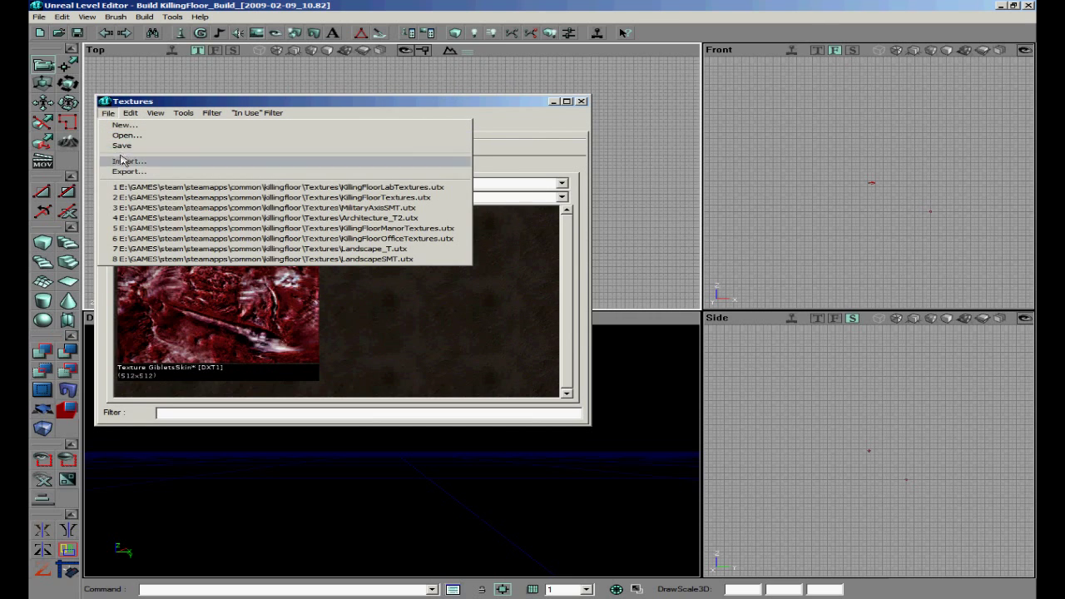
click(125, 135)
click(360, 264)
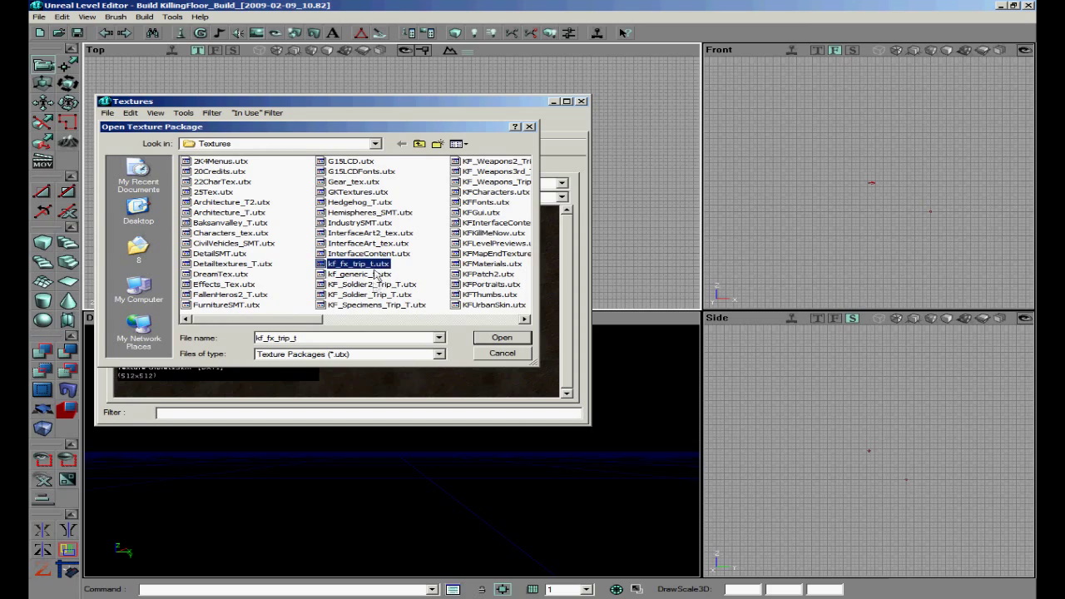
key(l)
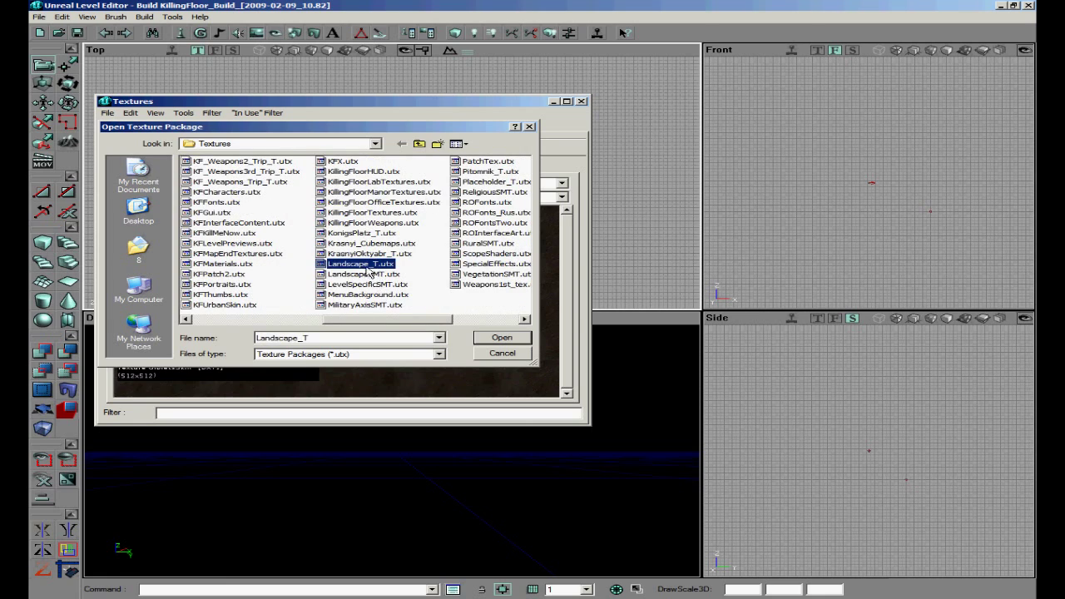
key(Return)
click(158, 197)
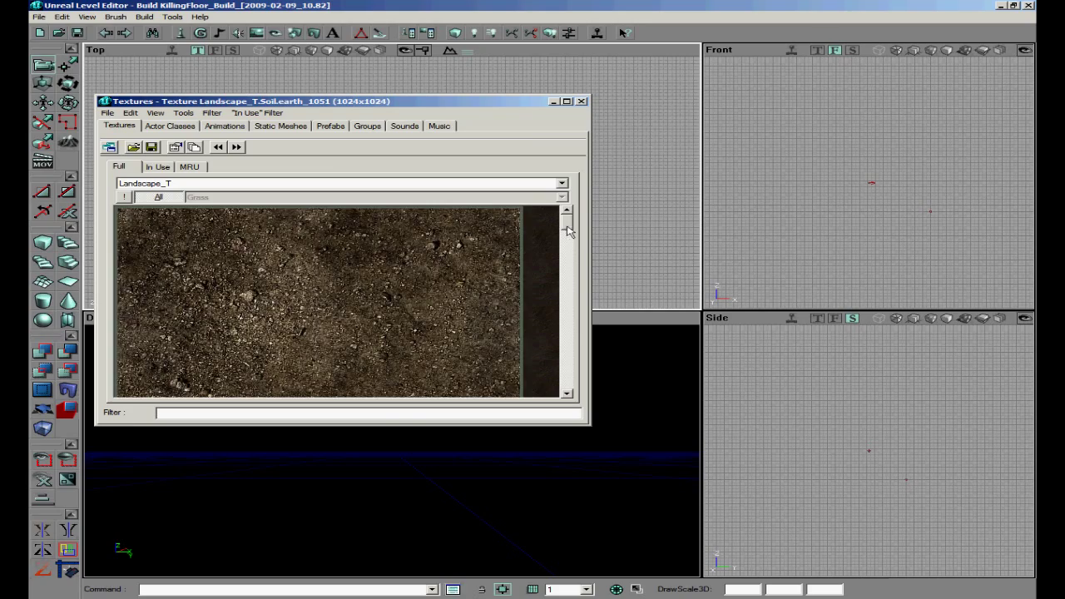
drag(567, 235, 567, 310)
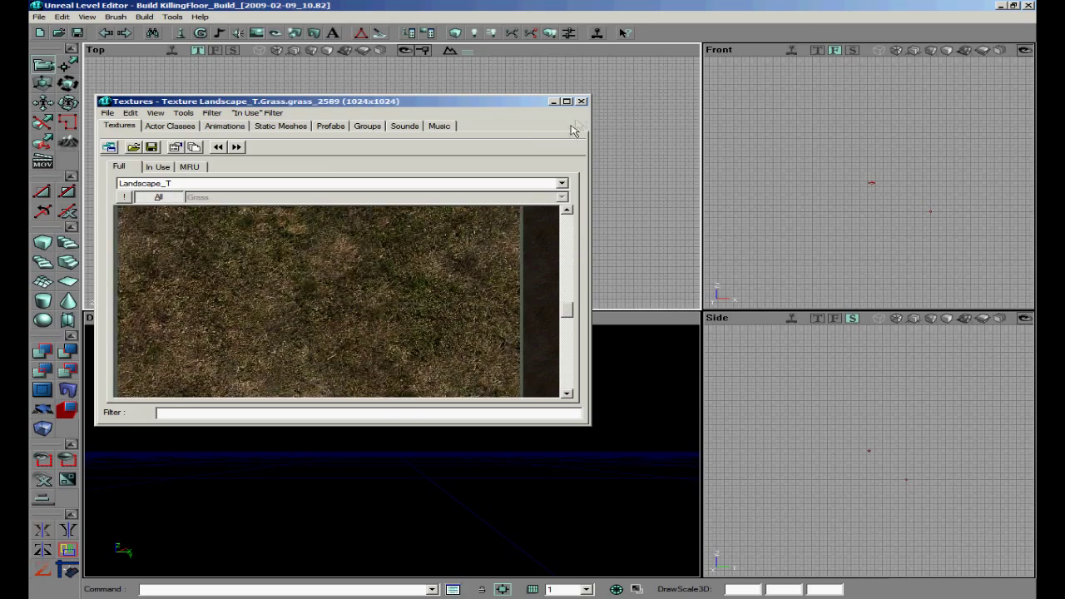
click(581, 101)
Subtract the cube brush from the world to carve out the grass-textured room
click(63, 353)
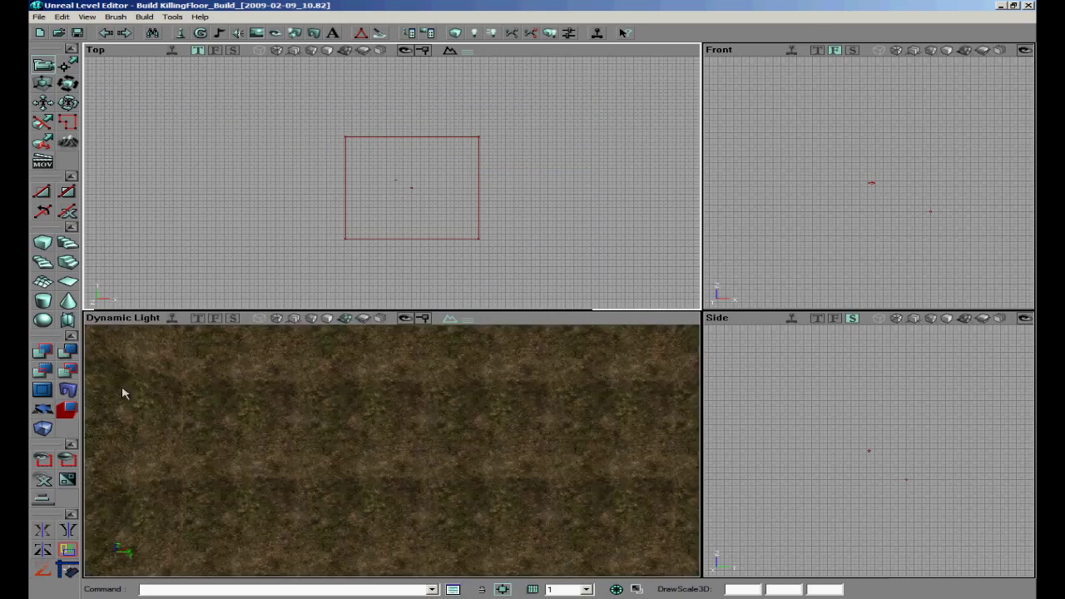
mouse_move(421, 450)
right_down()
mouse_move(391, 450)
mouse_move(386, 520)
mouse_move(392, 380)
mouse_move(391, 450)
right_up()
Add a ZoneInfo actor from the Info actor classes to the floor of the grass room
click(179, 35)
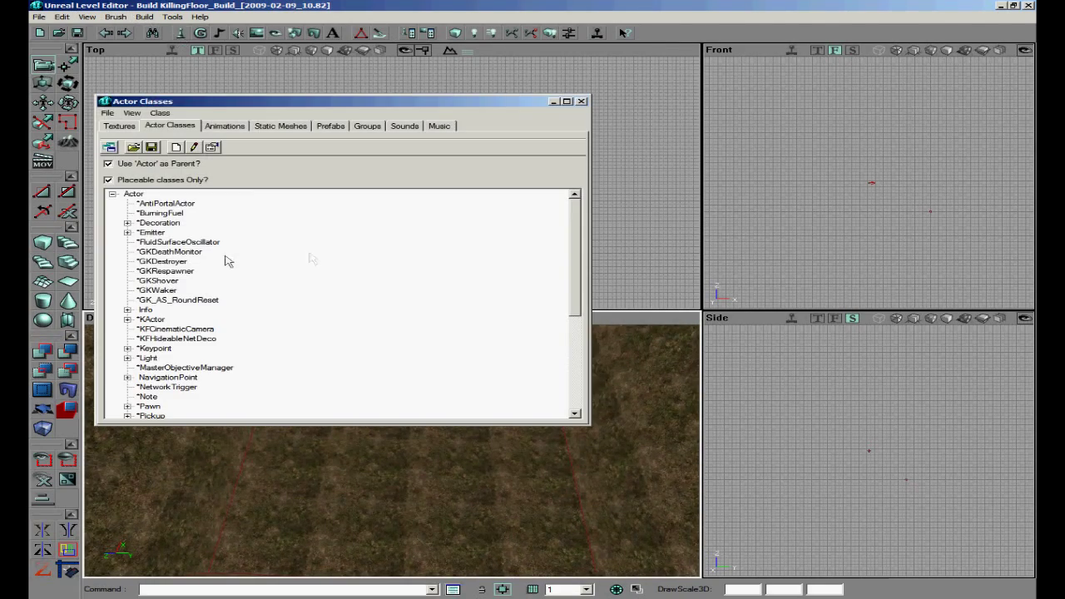
click(128, 309)
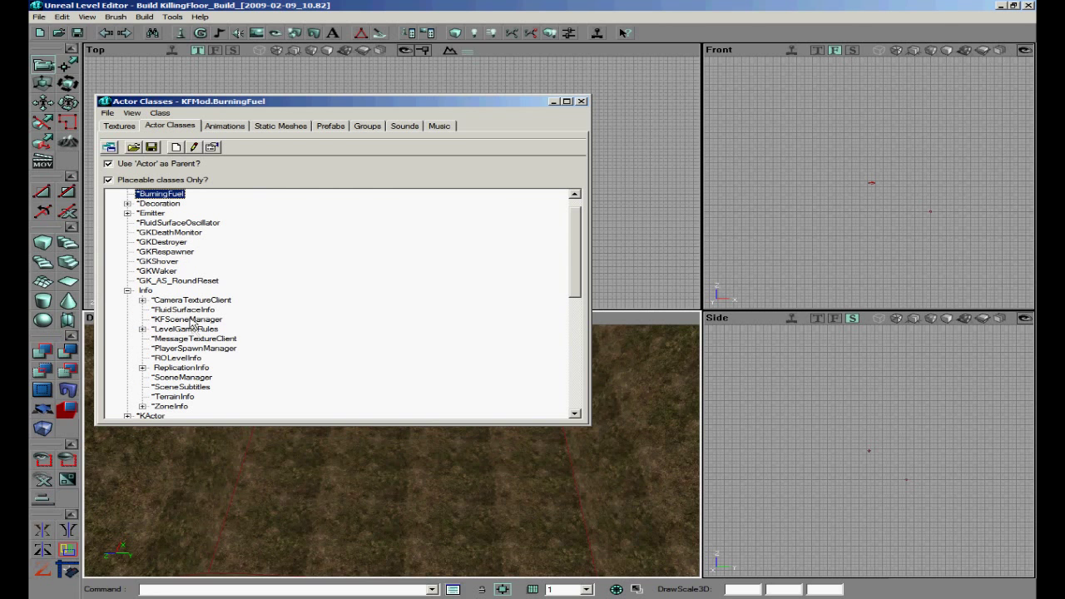
click(167, 406)
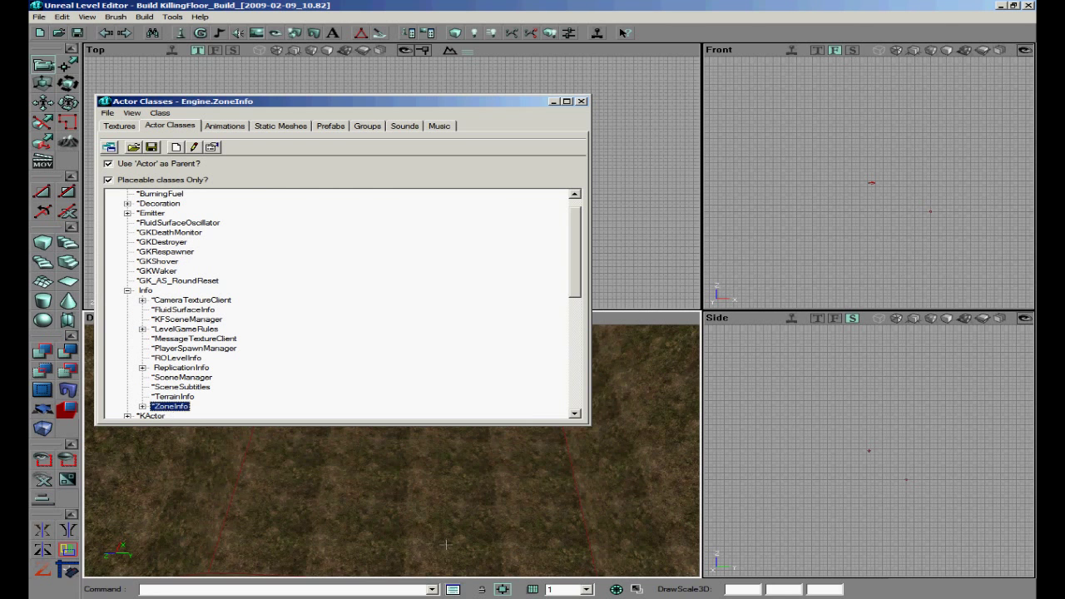
right_click(427, 527)
click(533, 384)
click(581, 102)
Set bTerrainZone to True in the properties of the grass room's ZoneInfo
drag(466, 460, 399, 451)
click(319, 472)
drag(320, 471, 390, 390)
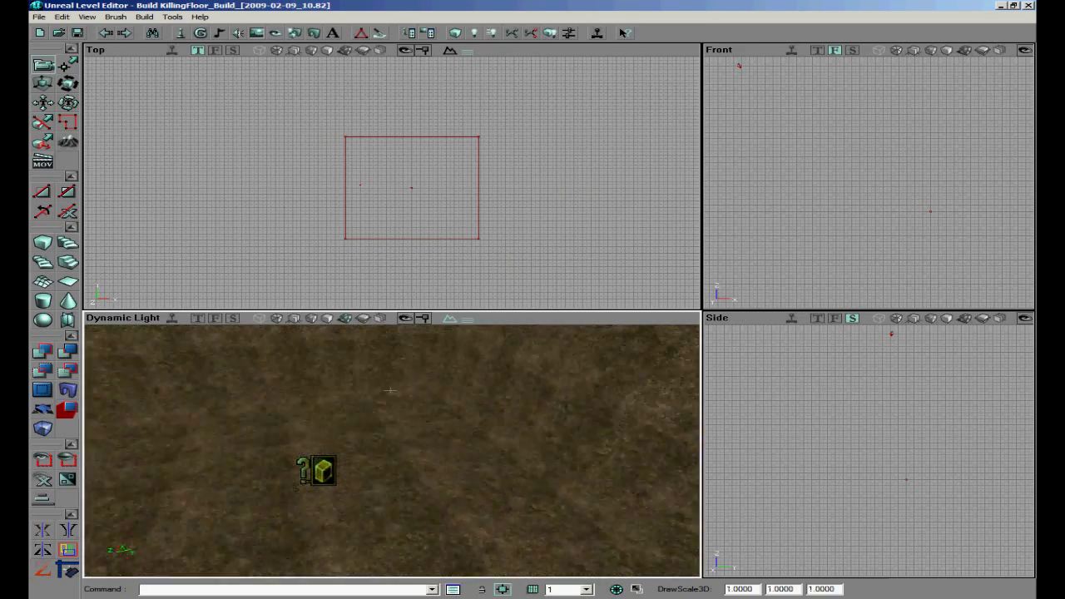
right_click(319, 471)
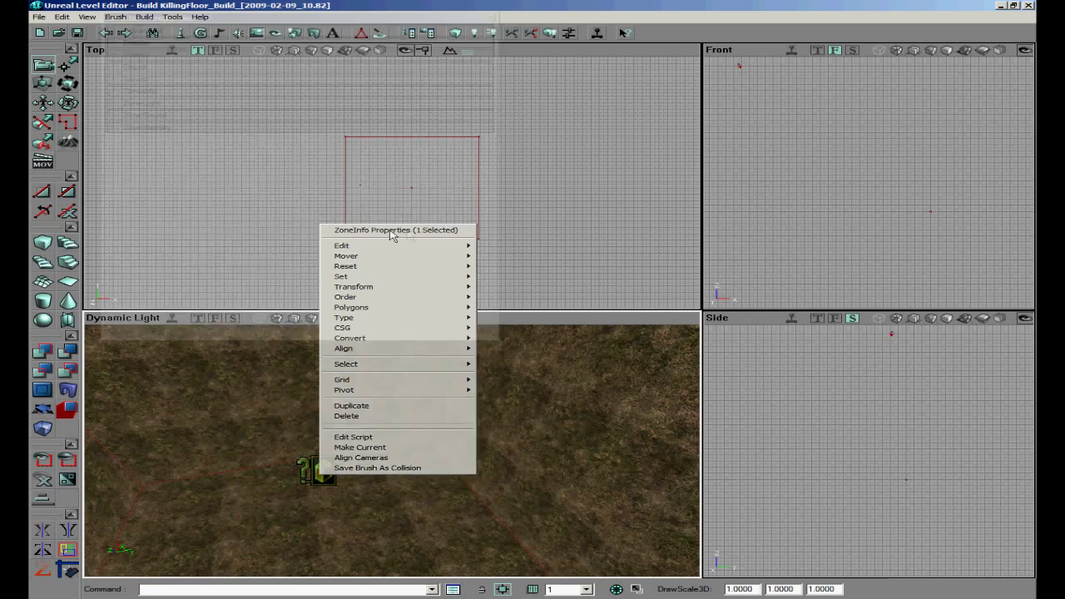
click(392, 231)
click(113, 102)
click(114, 102)
click(113, 91)
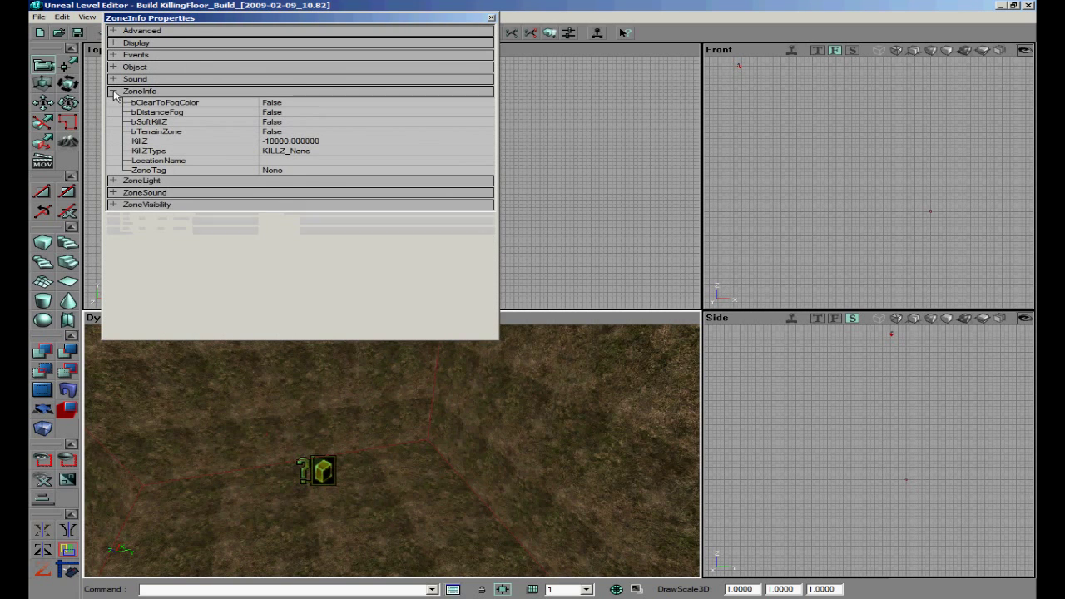
click(283, 133)
click(485, 132)
click(449, 149)
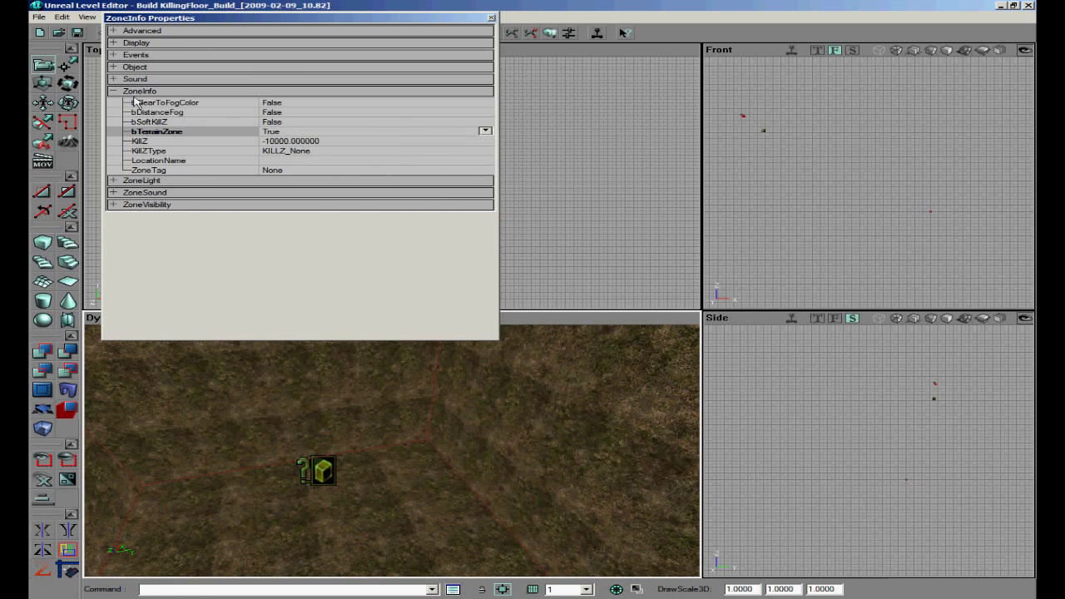
Set the ZoneInfo's AmbientBrightness to 150 in its zone light properties
click(130, 92)
click(123, 102)
click(272, 116)
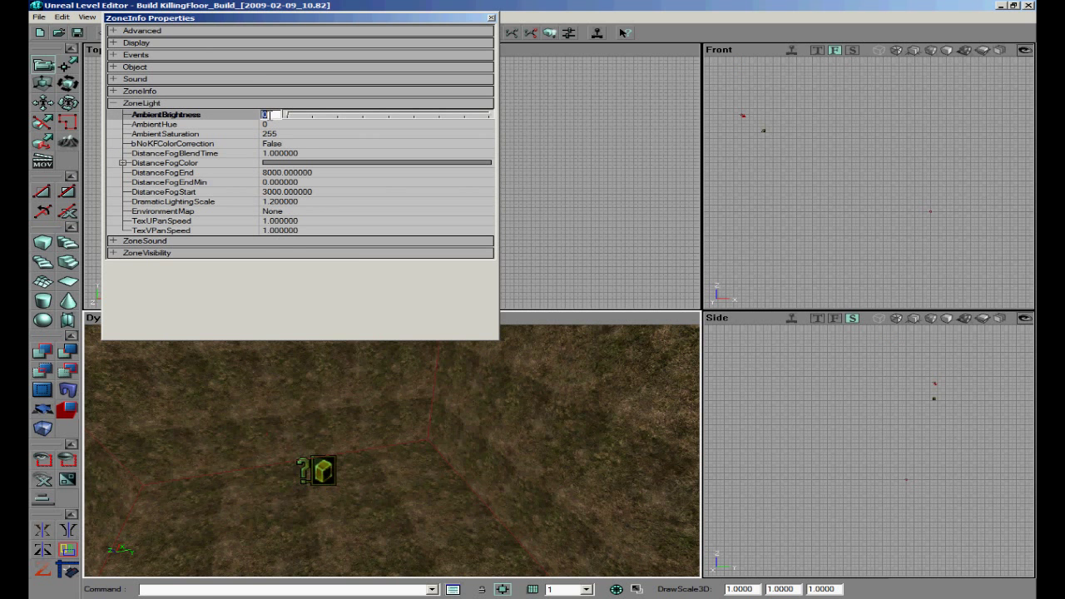
text(150)
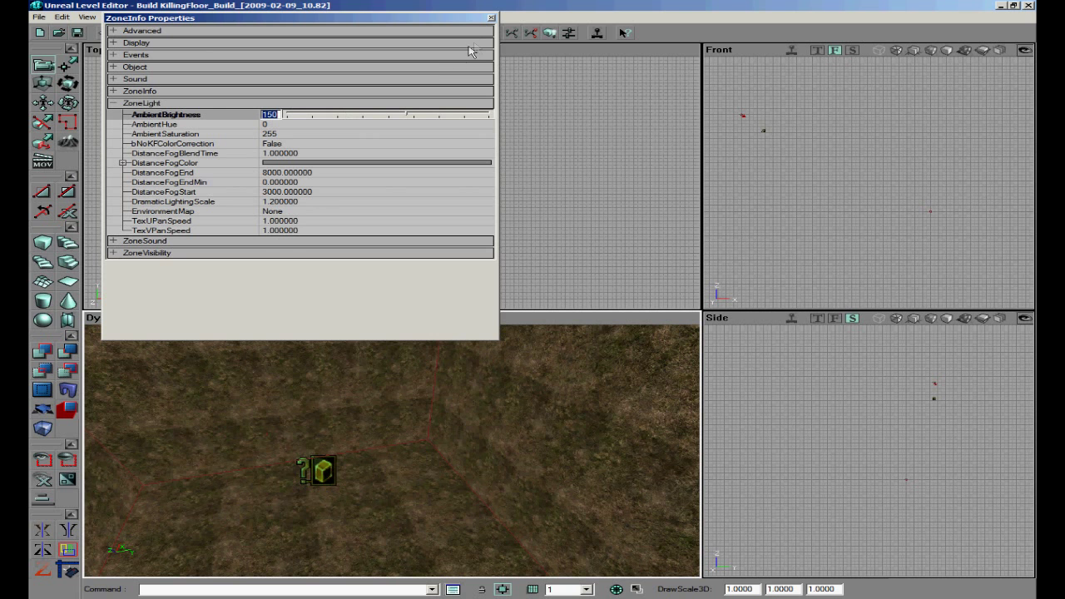
click(491, 18)
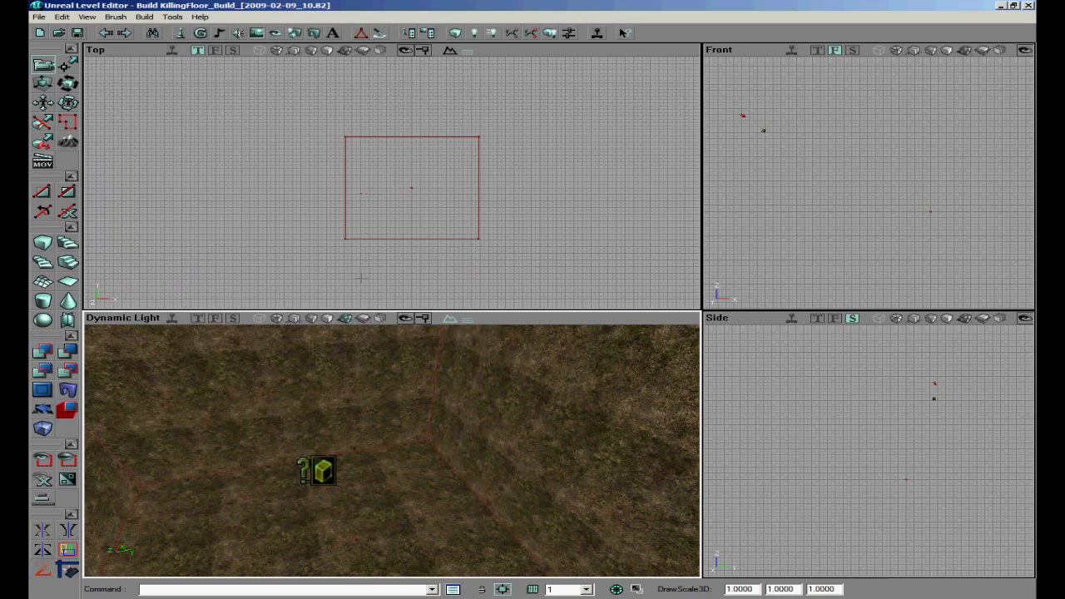
Rebuild the level and select the room's floor surface
click(145, 16)
click(171, 115)
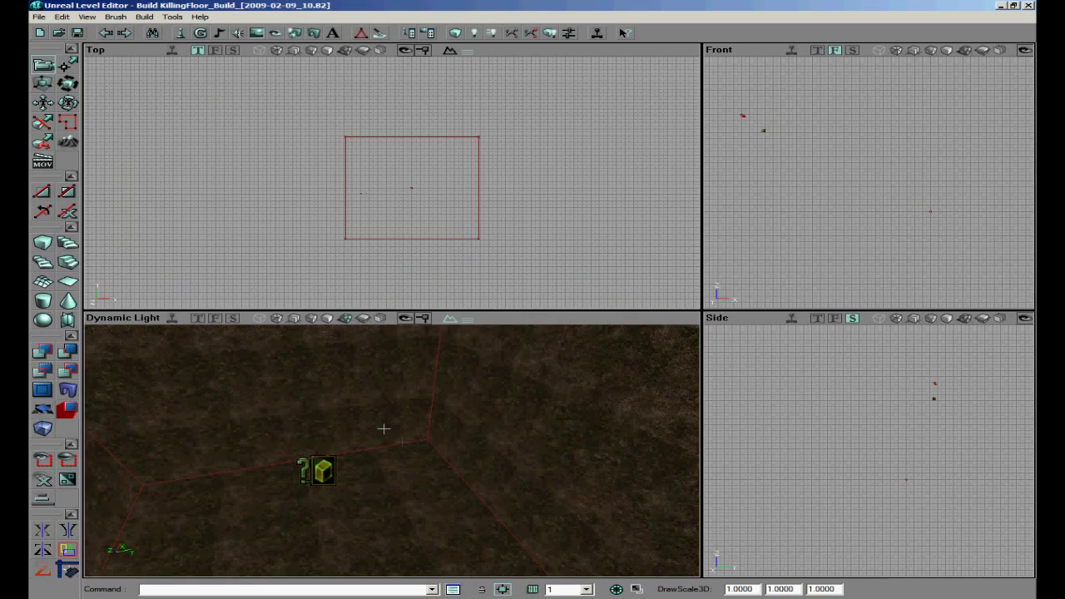
drag(411, 405, 392, 450)
click(411, 405)
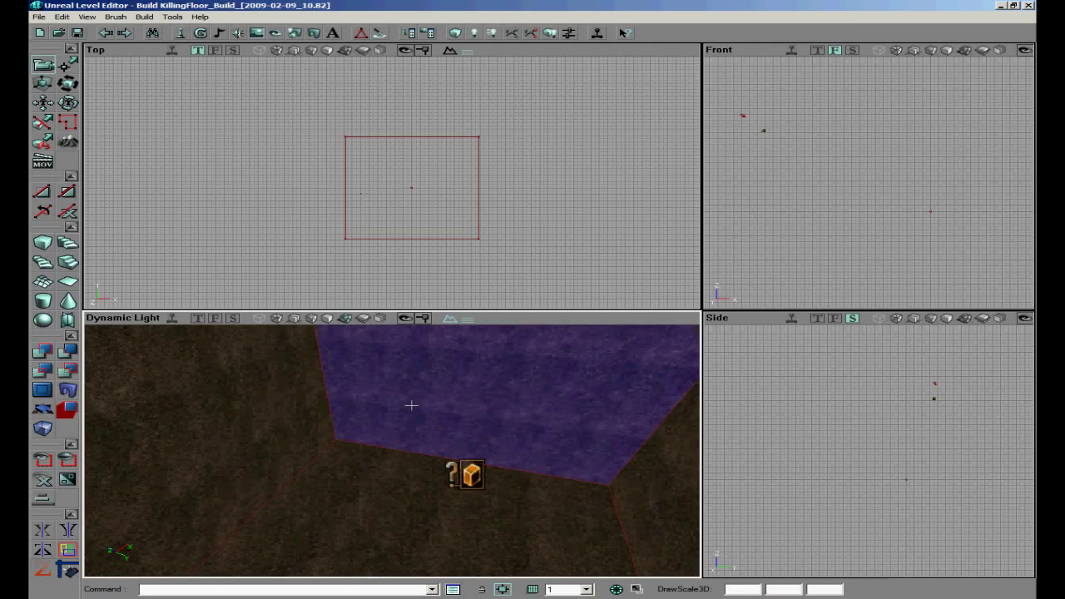
click(365, 489)
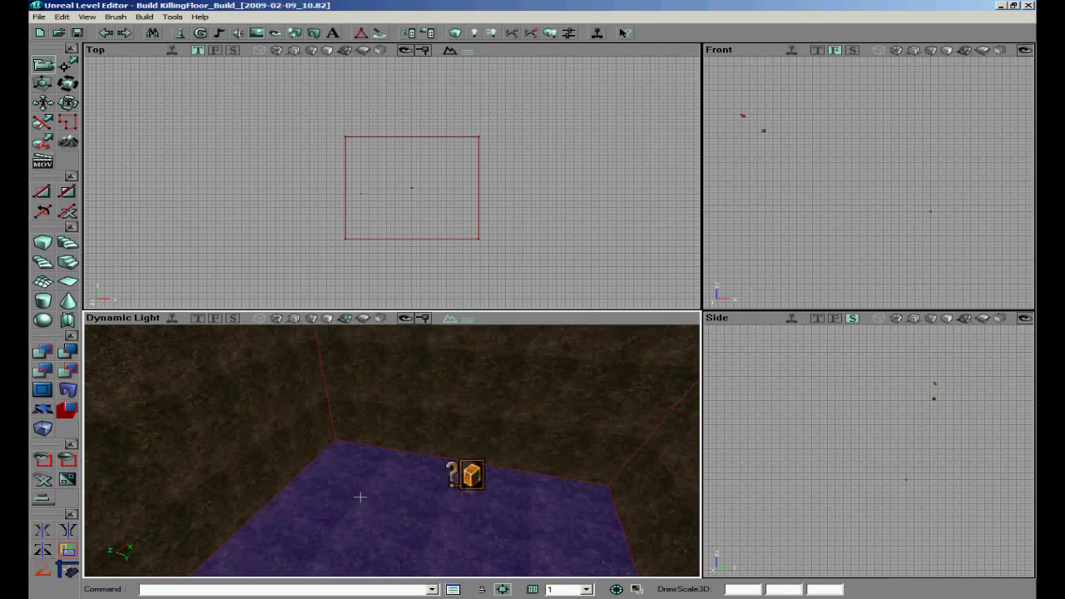
right_drag(360, 497, 392, 464)
mouse_move(392, 466)
mouse_down()
mouse_move(392, 442)
mouse_move(392, 462)
mouse_up()
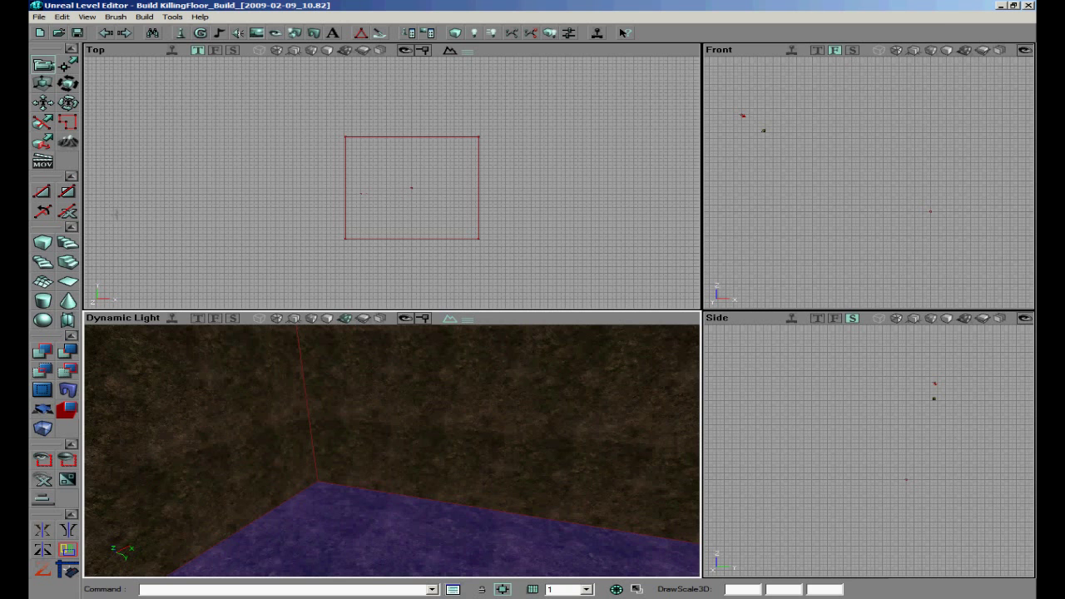
Create a new 256 by 256 terrain with package myLevel, group terrain and name terrain1
click(69, 142)
click(526, 261)
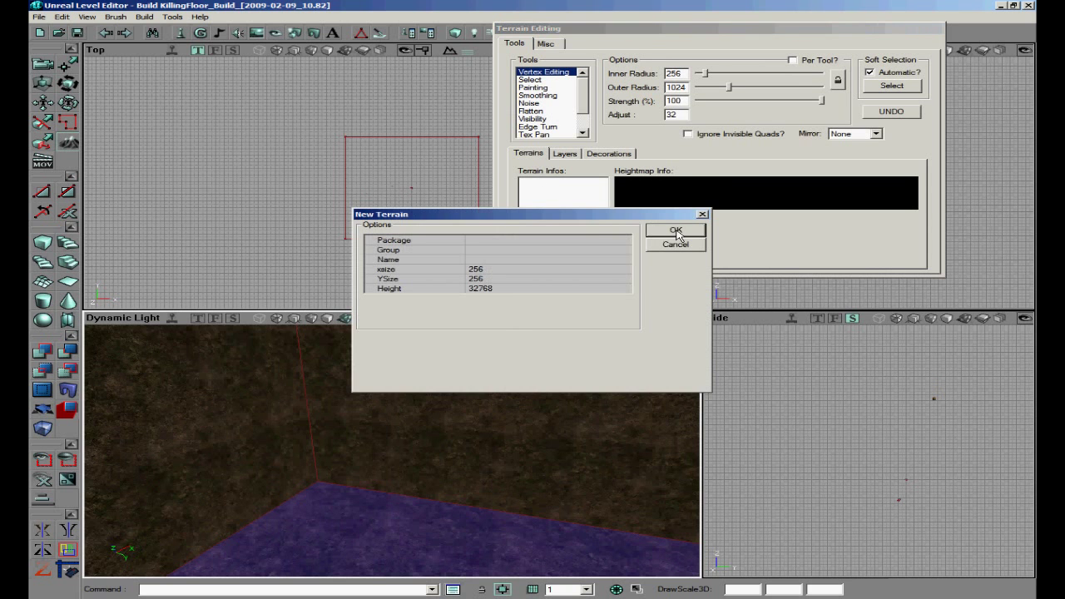
click(500, 239)
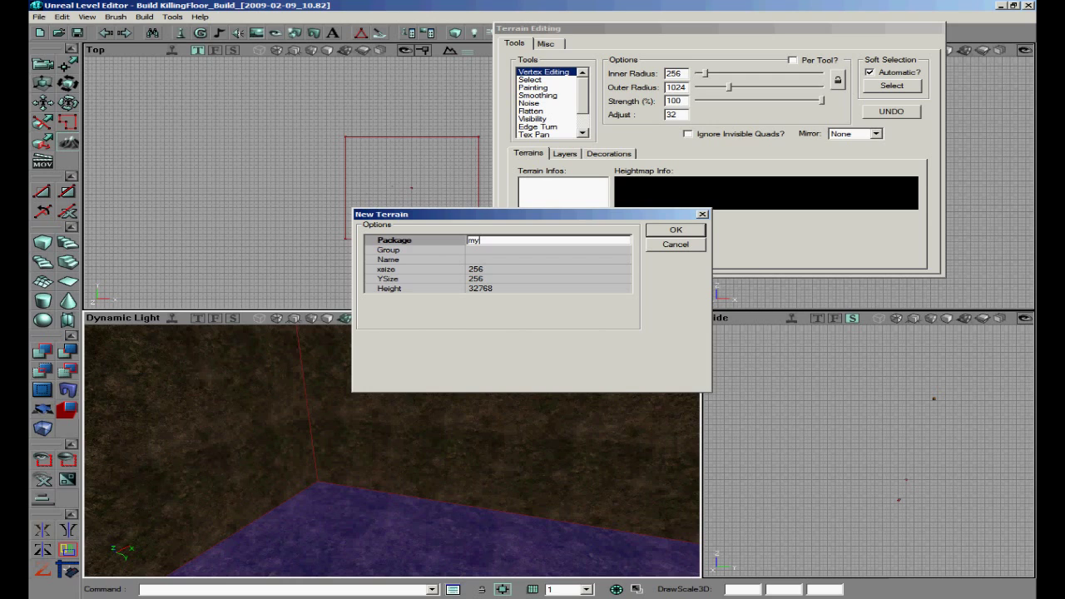
click(500, 251)
text(terrain)
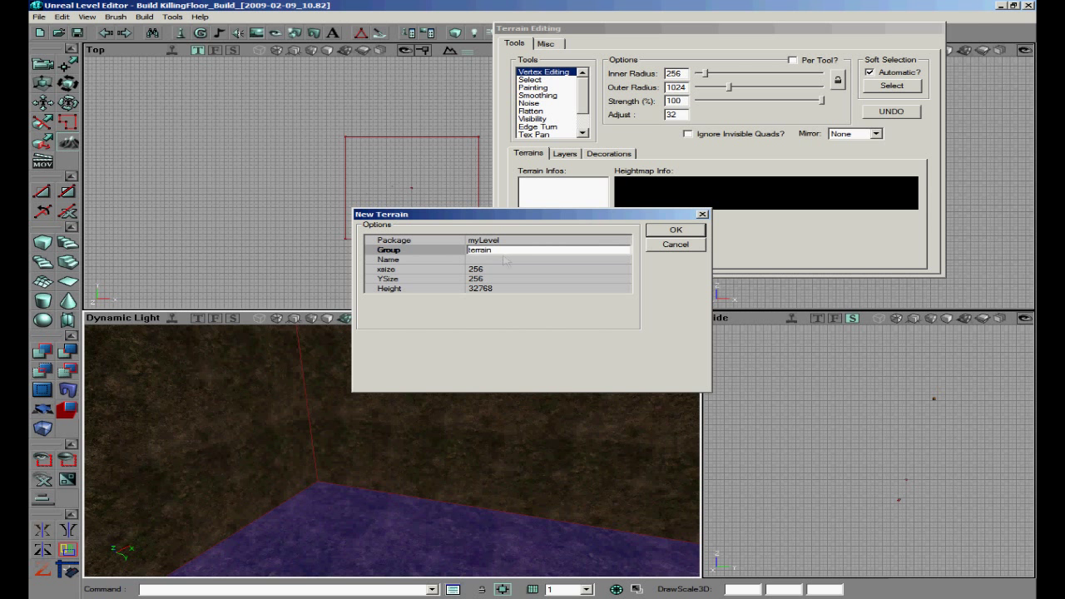
click(502, 258)
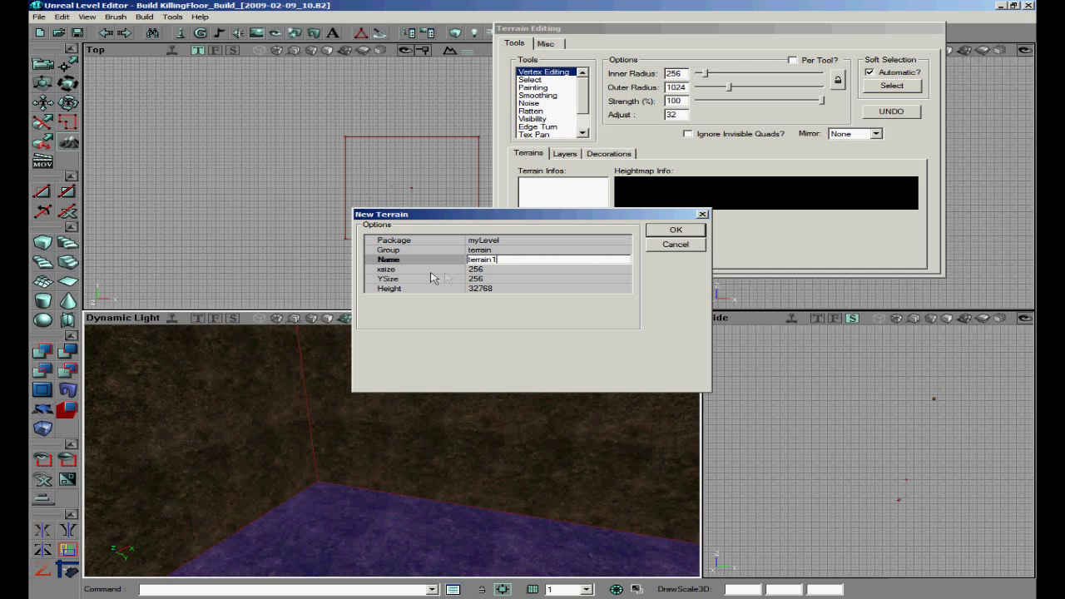
click(487, 271)
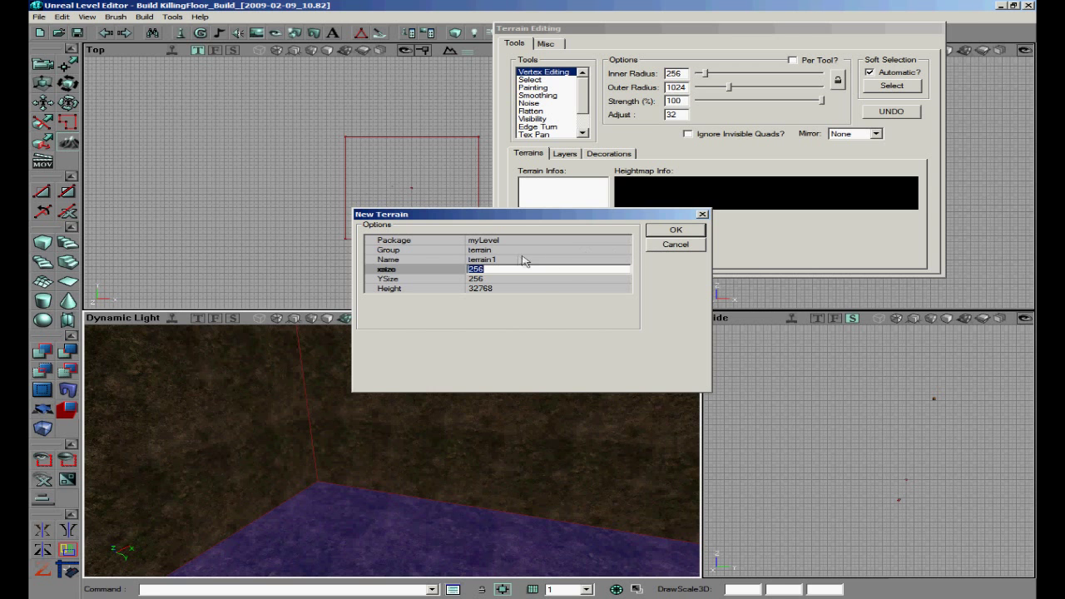
click(675, 233)
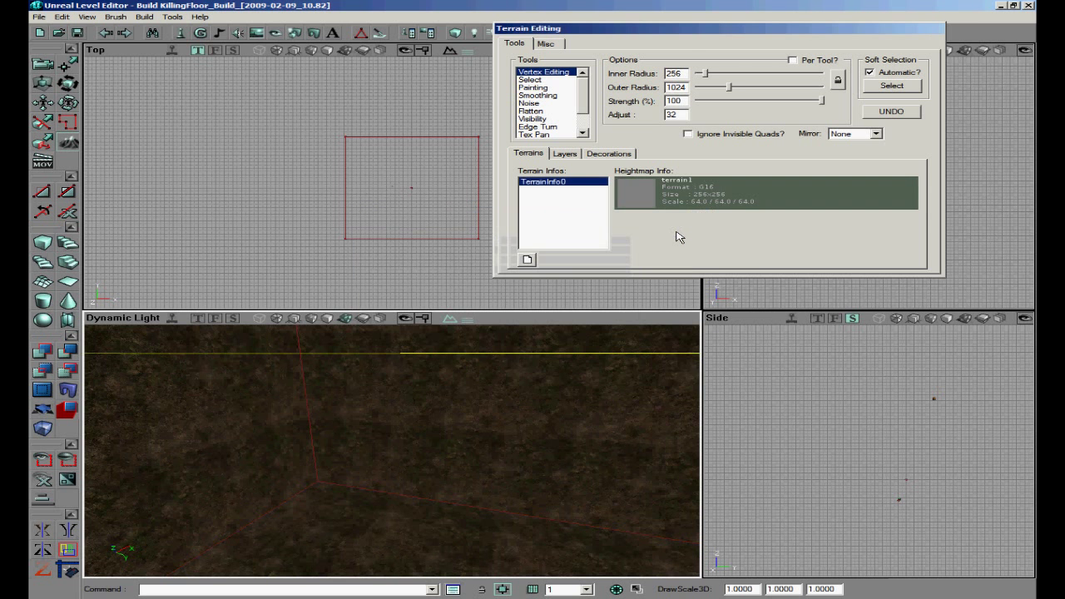
Start a new terrain layer with package mylevel, group terrain and name terrainx, keeping the 256 by 256 alpha size
click(565, 154)
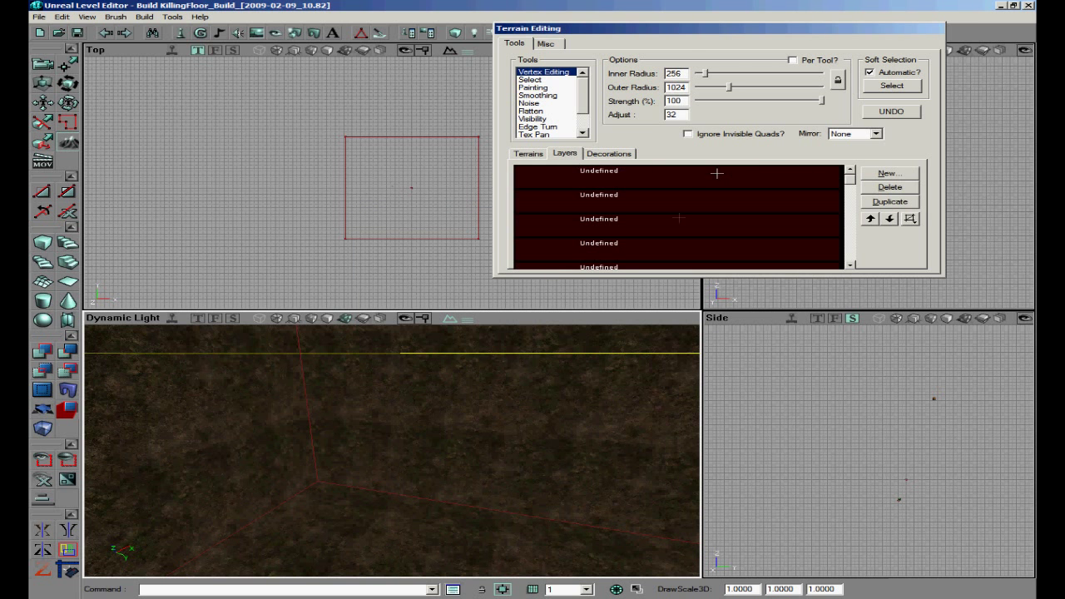
click(887, 173)
click(491, 239)
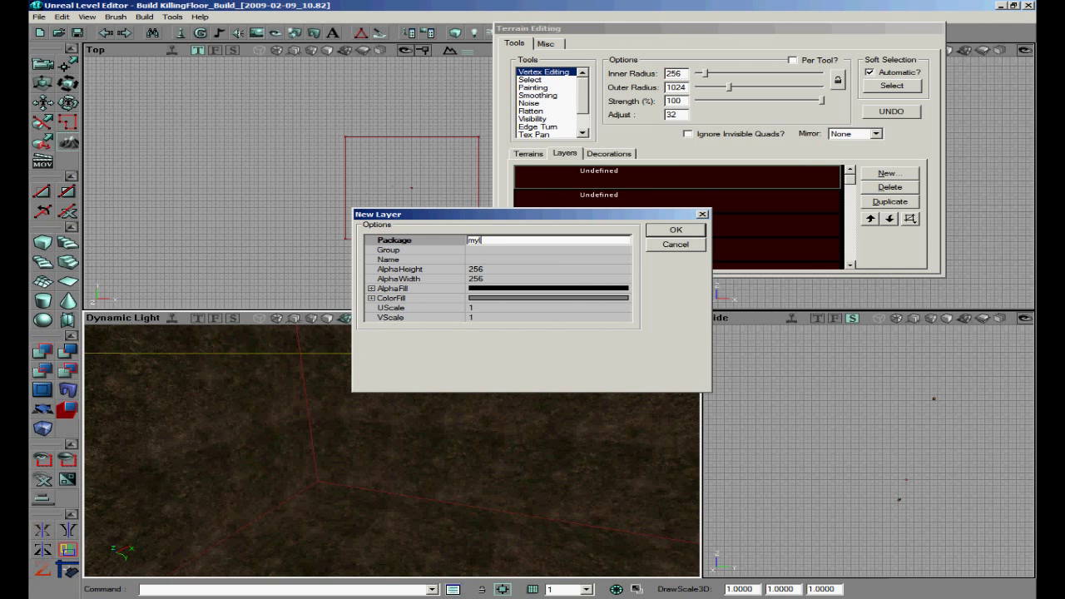
click(474, 250)
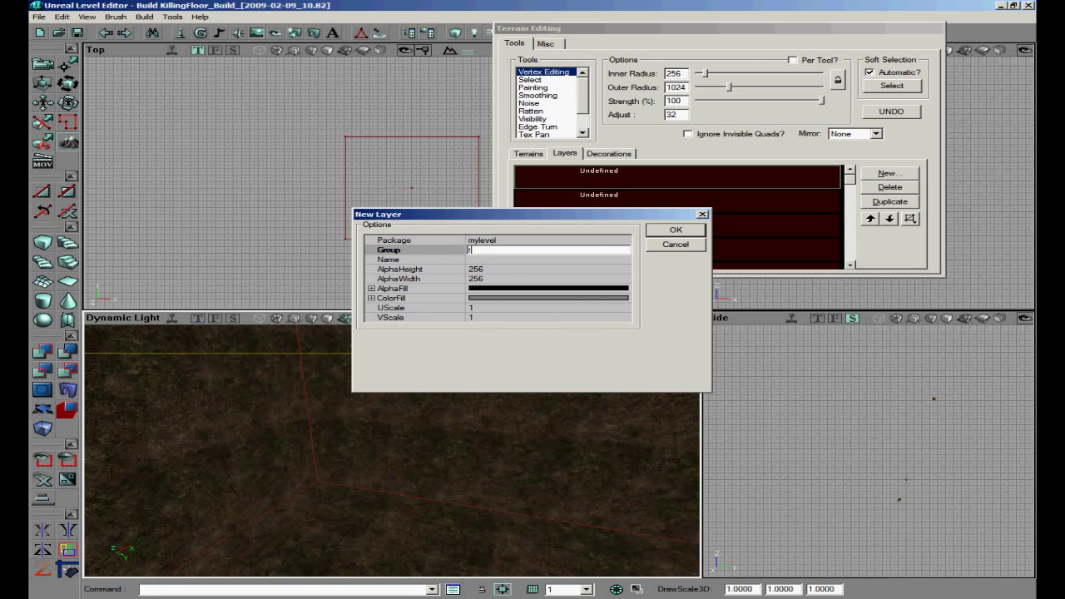
click(525, 258)
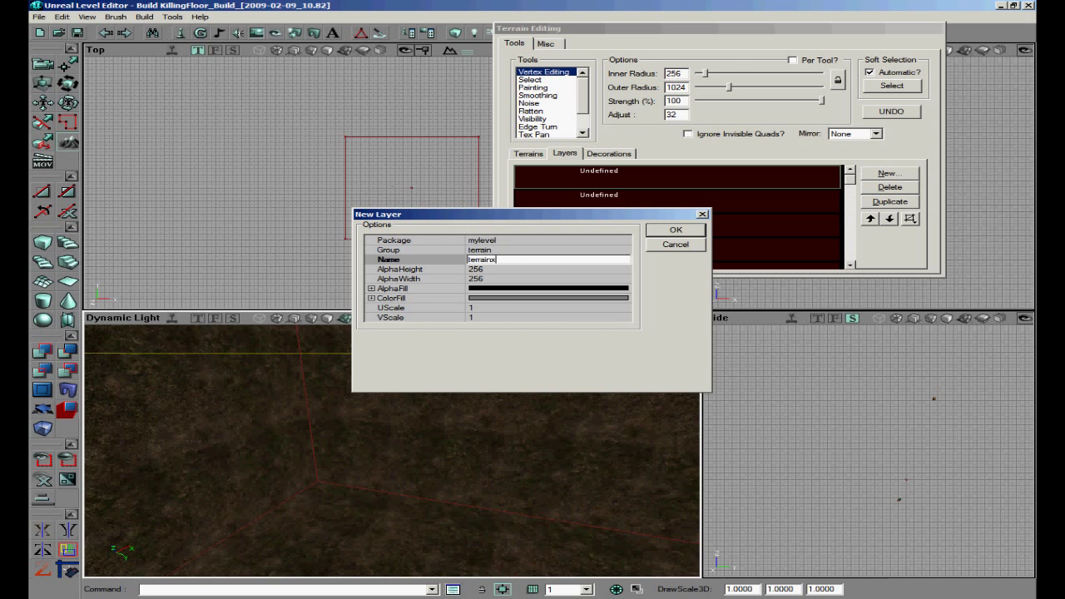
click(498, 269)
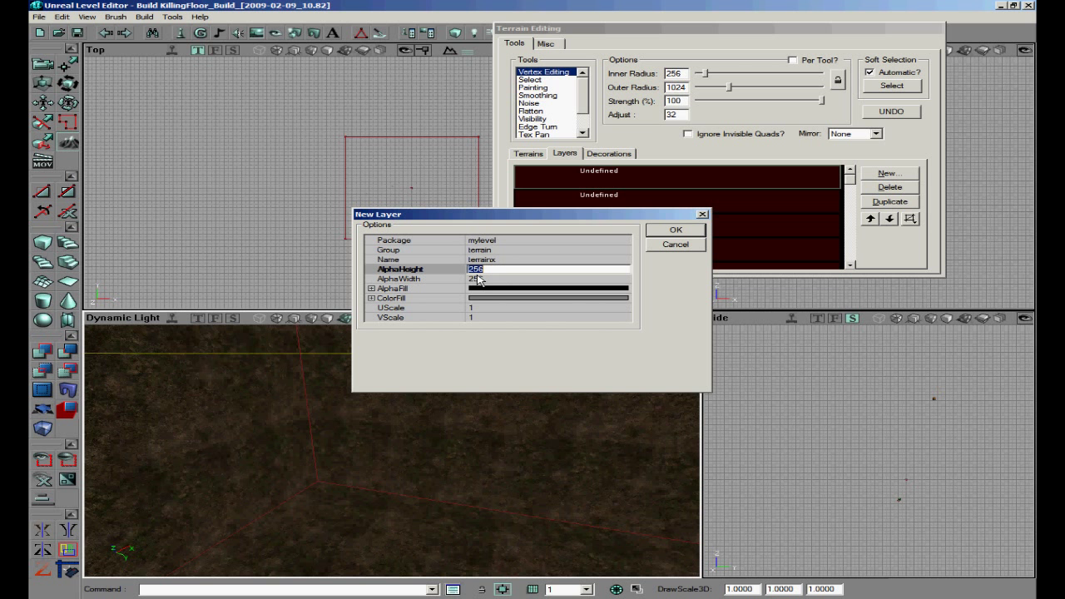
Set the new layer's AlphaFill colour to white
click(371, 288)
click(617, 287)
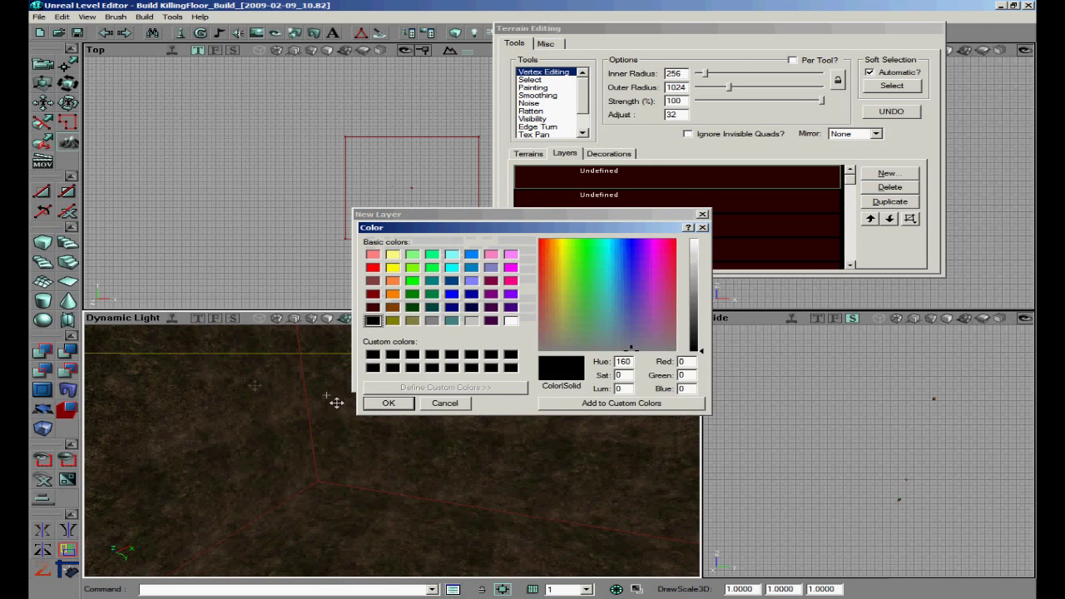
click(510, 320)
click(388, 402)
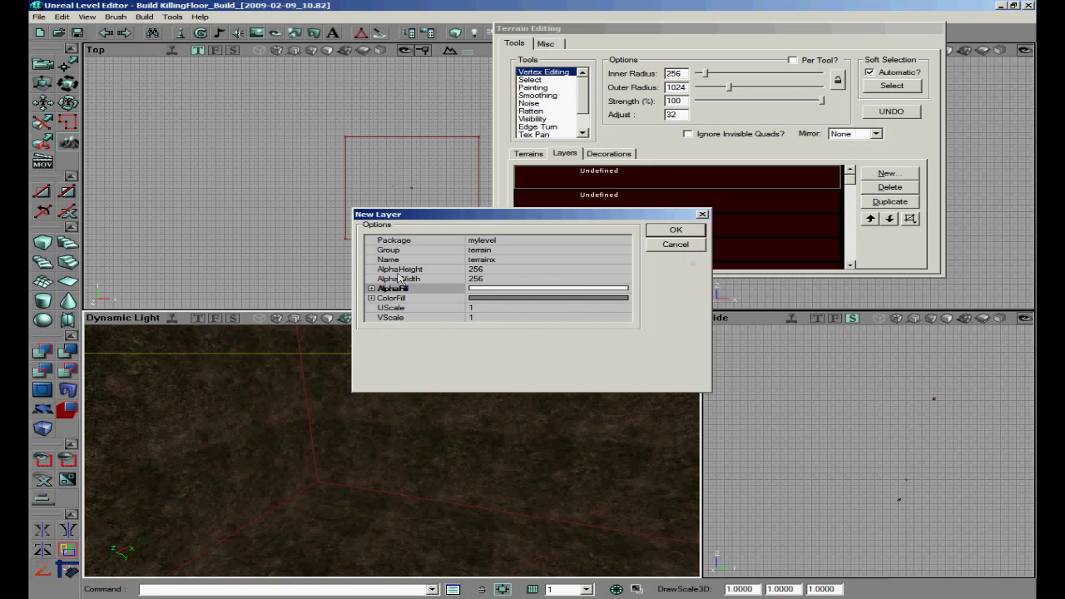
click(371, 289)
Set the layer's UScale and VScale to 8 and create the layer
click(497, 308)
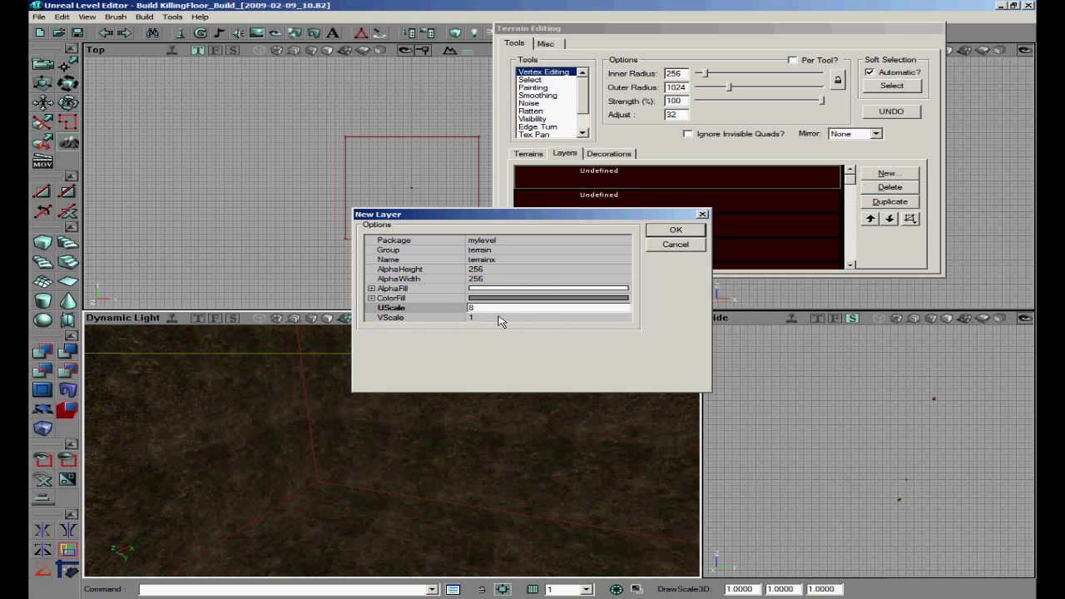
click(500, 318)
text(8)
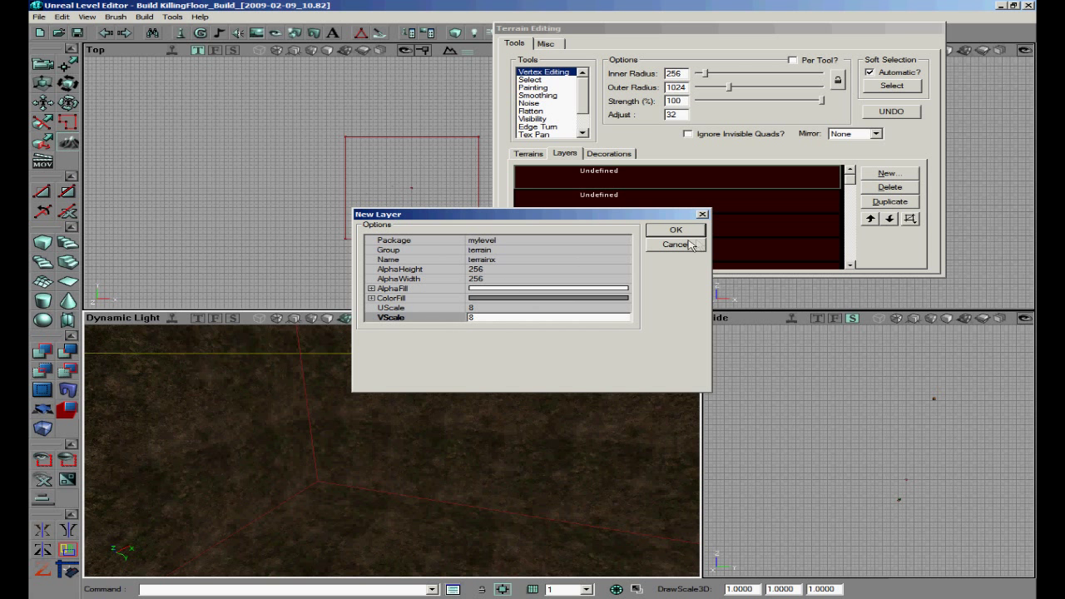
click(678, 231)
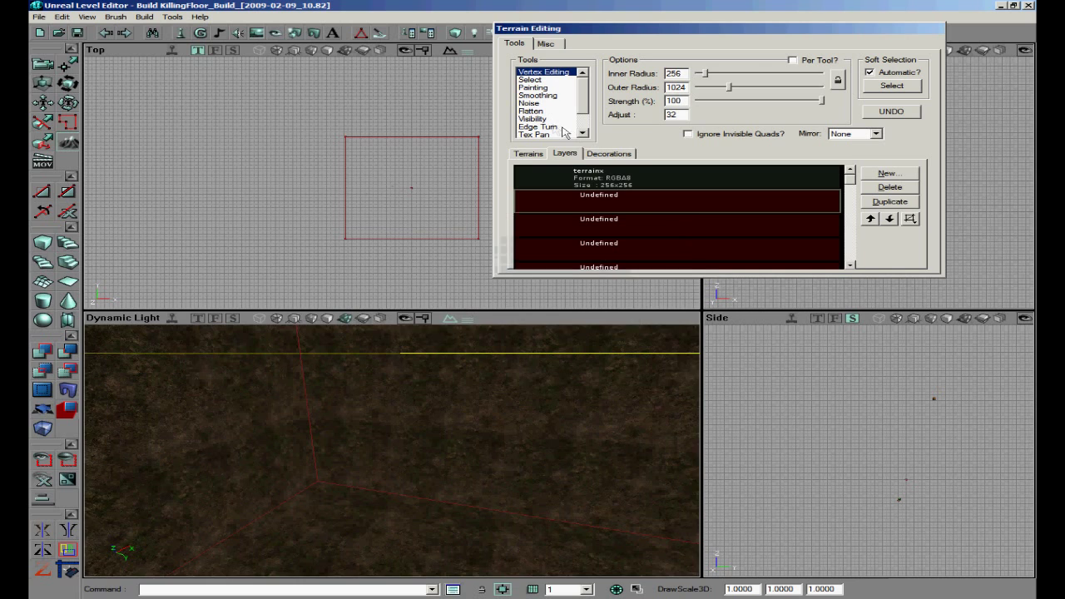
Return to the terrain list and rebuild the level with the new layer
click(534, 155)
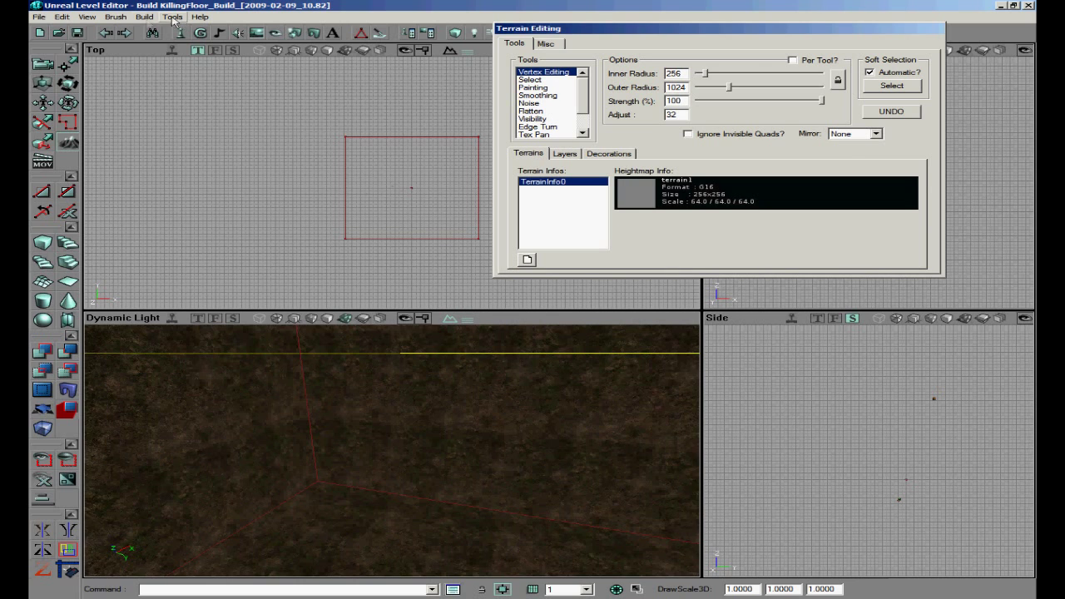
click(145, 17)
click(162, 96)
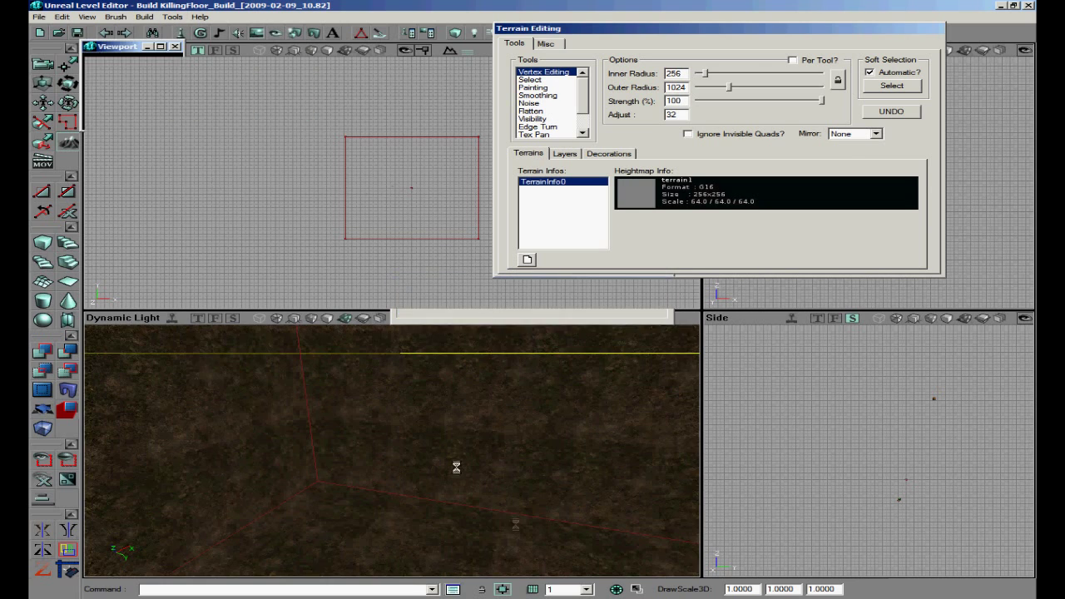
Sculpt a broad mound into the middle of the terrain using Vertex Editing with inner radius 256 and outer radius 1024
right_drag(389, 459, 401, 467)
drag(401, 468, 407, 475)
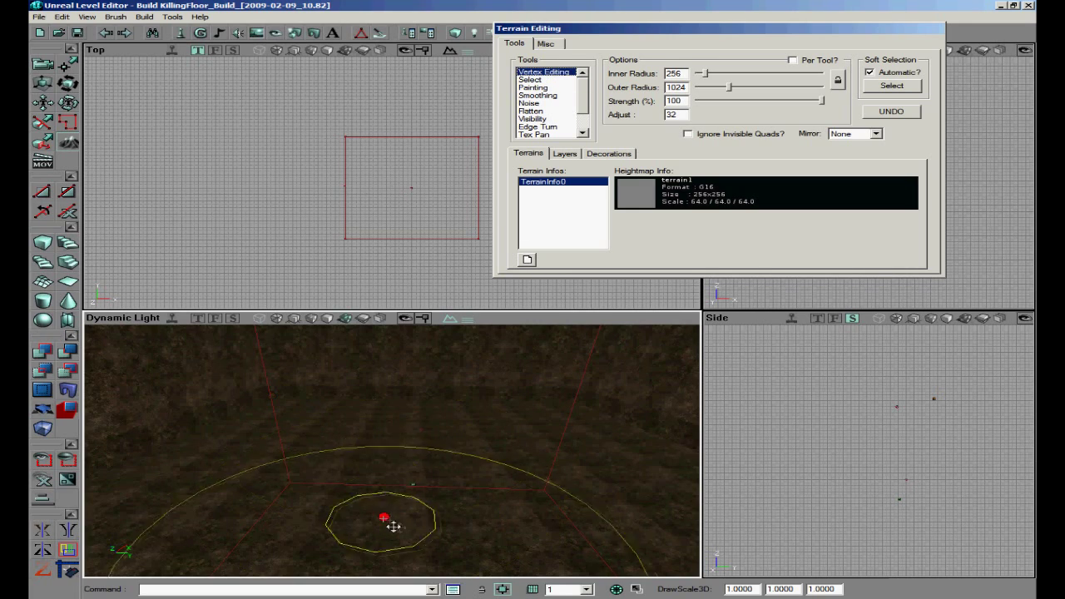
ctrl+click(402, 459)
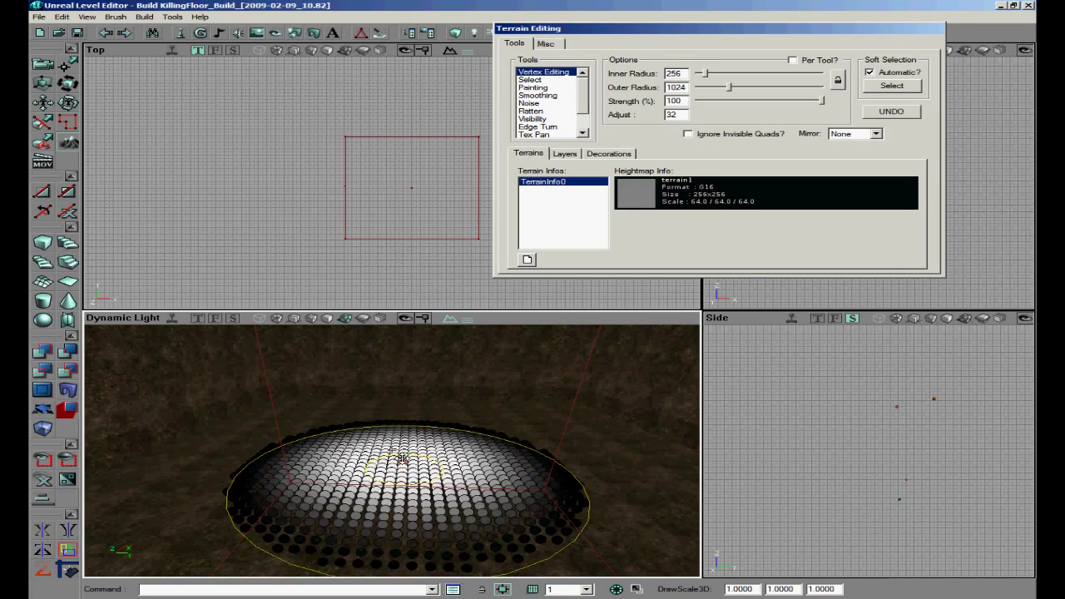
right_drag(415, 476, 404, 459)
mouse_move(403, 459)
mouse_down()
mouse_move(371, 457)
mouse_move(413, 462)
mouse_up()
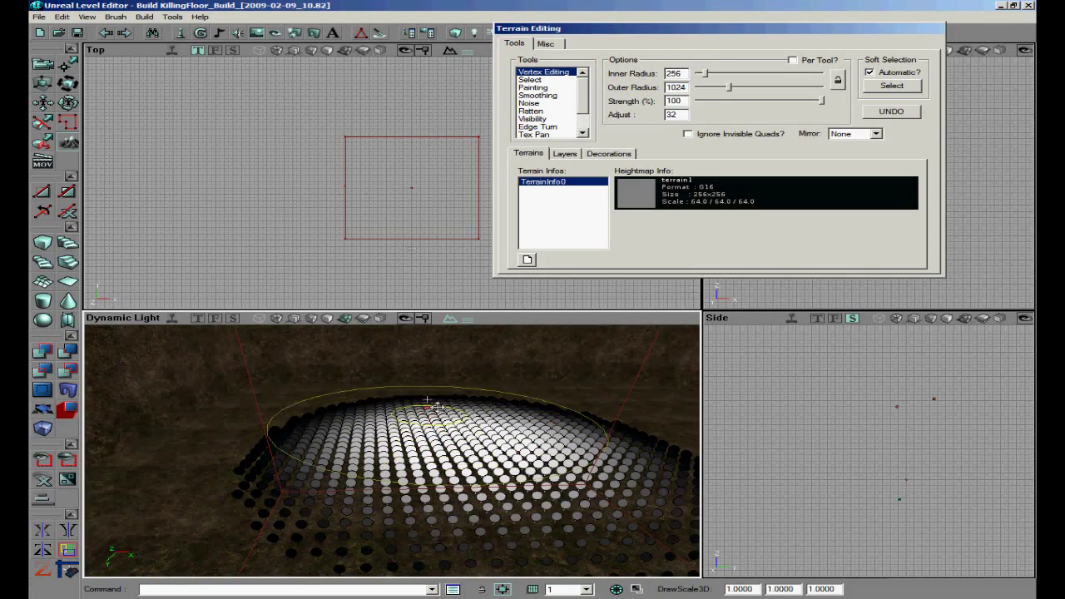
Leave terrain editing and select the grass room's subtractive brush in the Top view
click(43, 65)
click(376, 136)
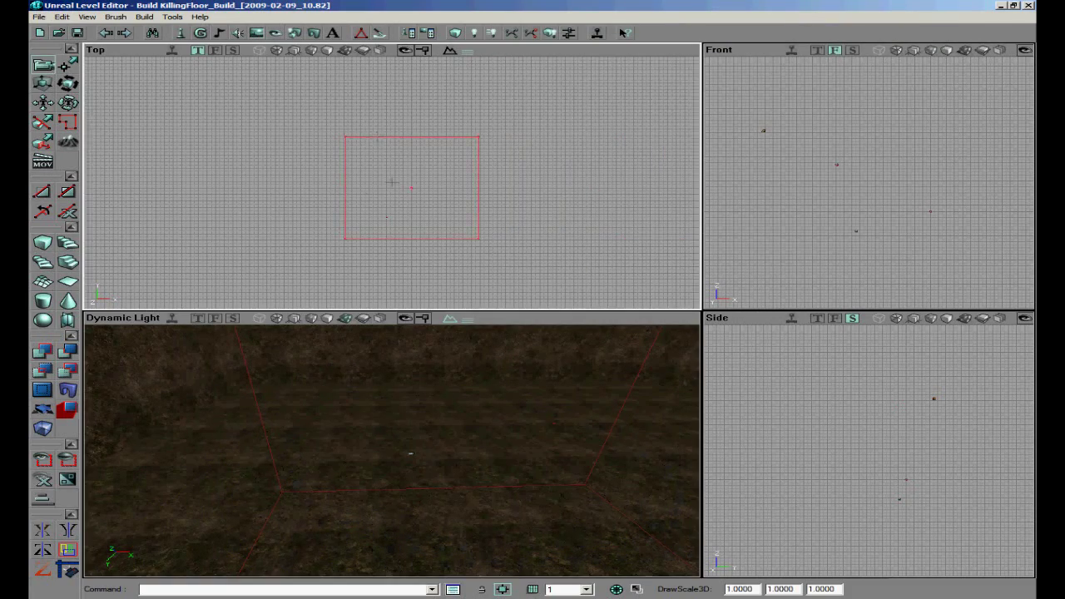
right_drag(391, 181, 393, 154)
scroll(391, 142, up, 4)
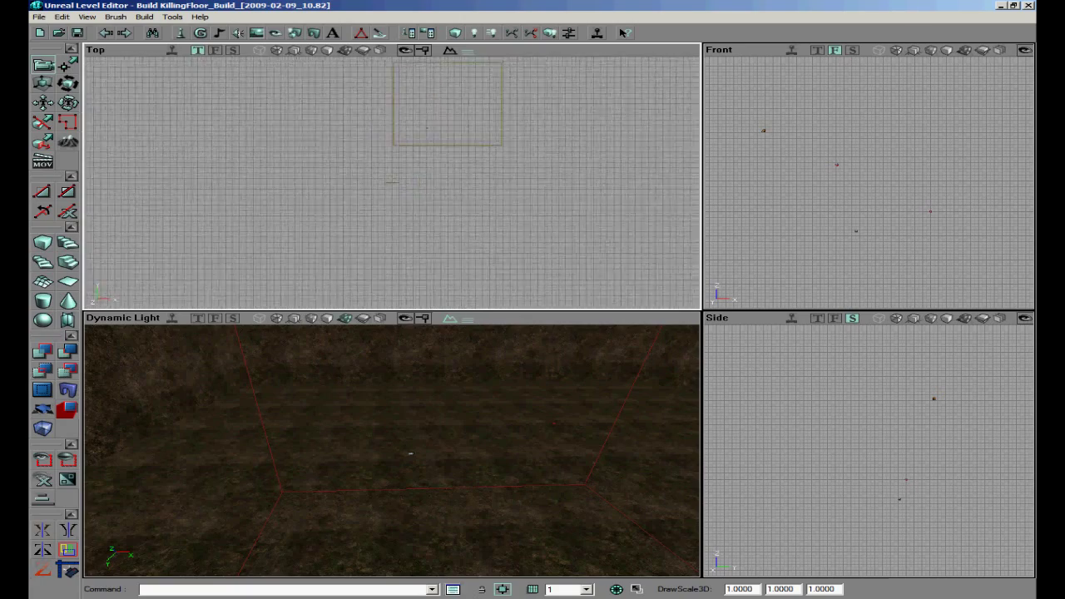
click(410, 215)
mouse_move(424, 449)
mouse_down()
mouse_move(392, 450)
mouse_move(392, 458)
mouse_move(387, 440)
mouse_move(391, 450)
mouse_up()
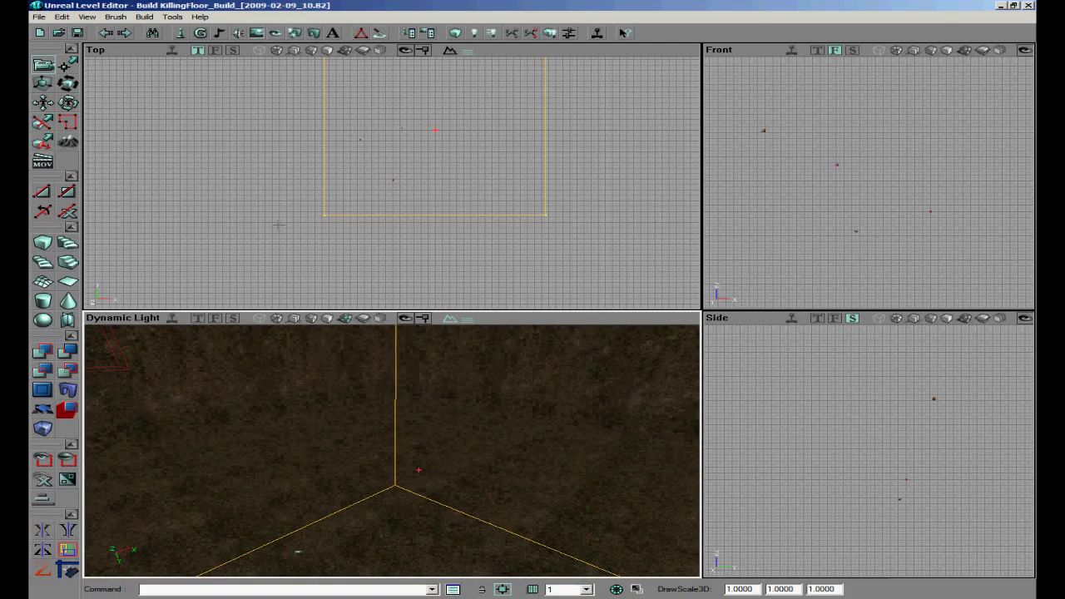
Resume terrain editing and sculpt the terrain vertices around the room's near corner
click(68, 142)
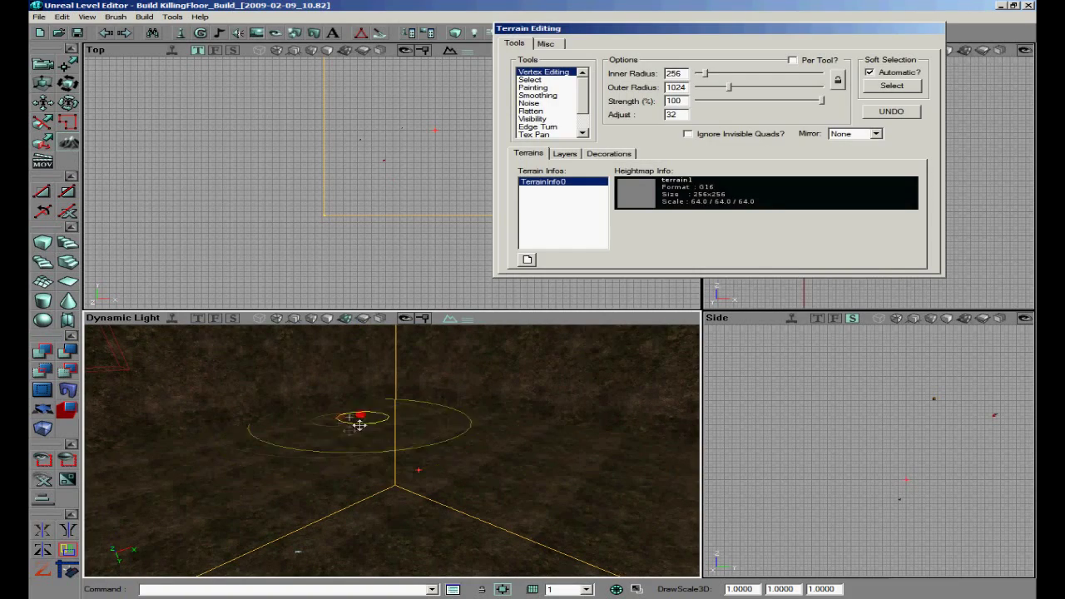
mouse_move(414, 488)
mouse_down()
mouse_move(402, 458)
mouse_move(415, 484)
mouse_move(450, 480)
mouse_up()
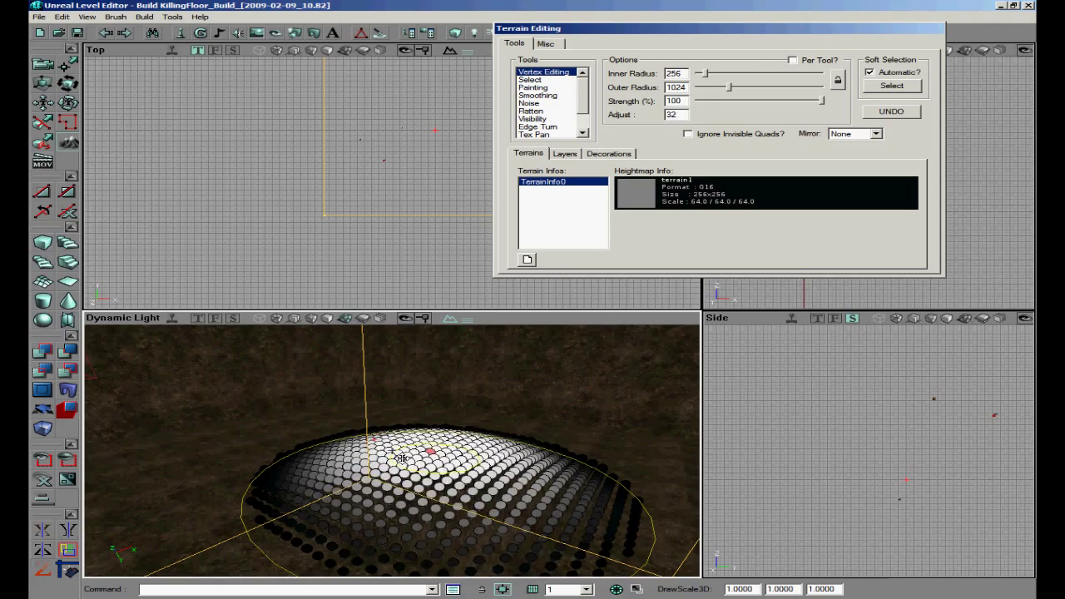
mouse_move(401, 457)
mouse_down()
mouse_move(396, 434)
mouse_move(409, 457)
mouse_move(449, 472)
mouse_move(402, 458)
mouse_move(400, 440)
mouse_up()
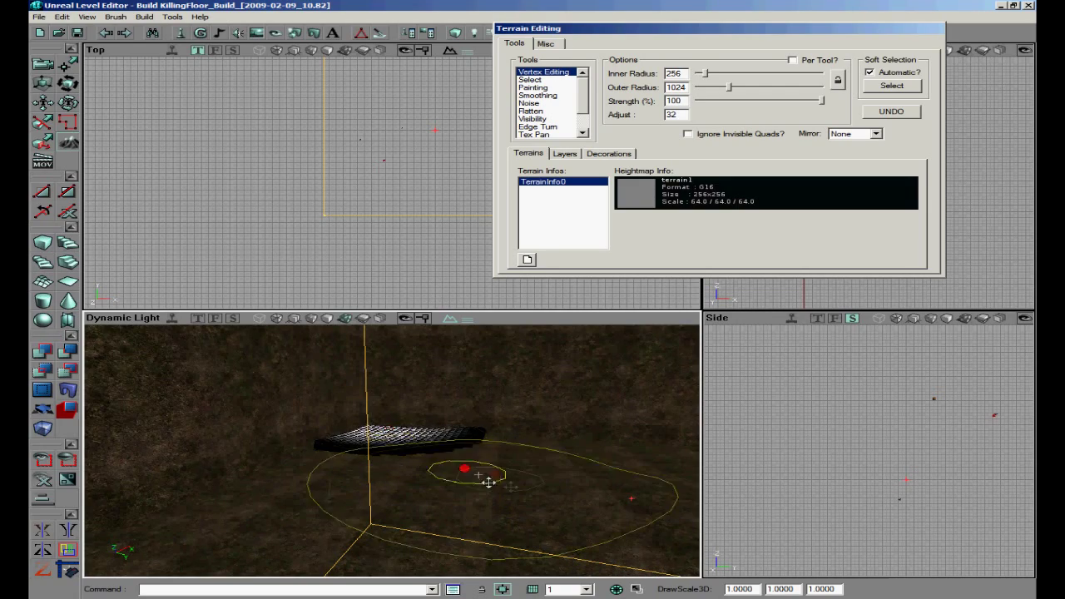
ctrl+drag(488, 483, 479, 468)
right_drag(479, 469, 441, 464)
drag(441, 464, 403, 458)
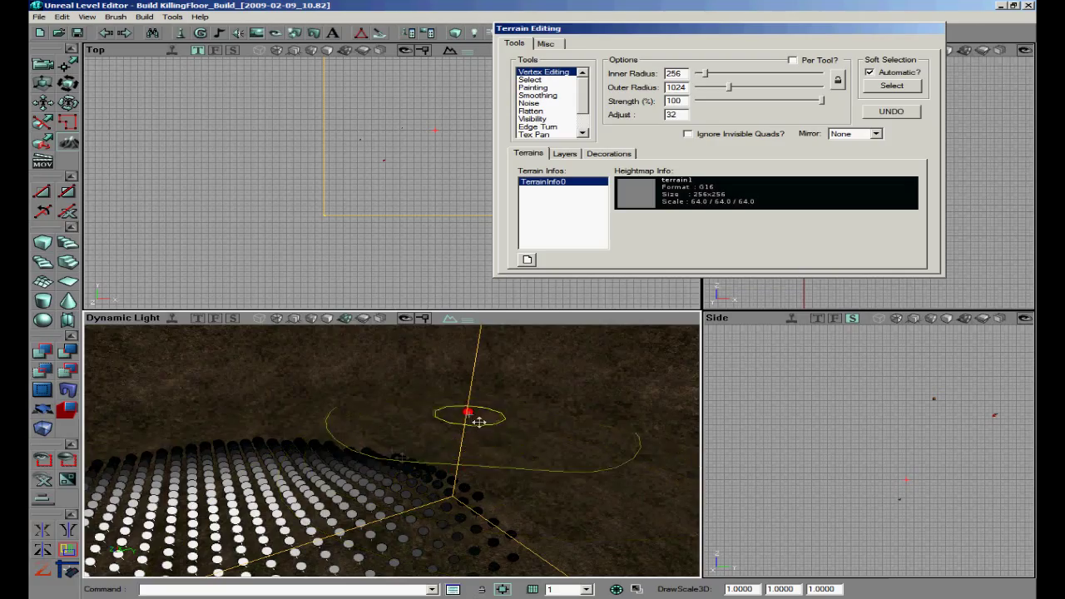
Sculpt further stretches of terrain along the room's walls with Vertex Editing, and return to camera movement mode
ctrl+drag(479, 422, 480, 435)
ctrl+click(459, 422)
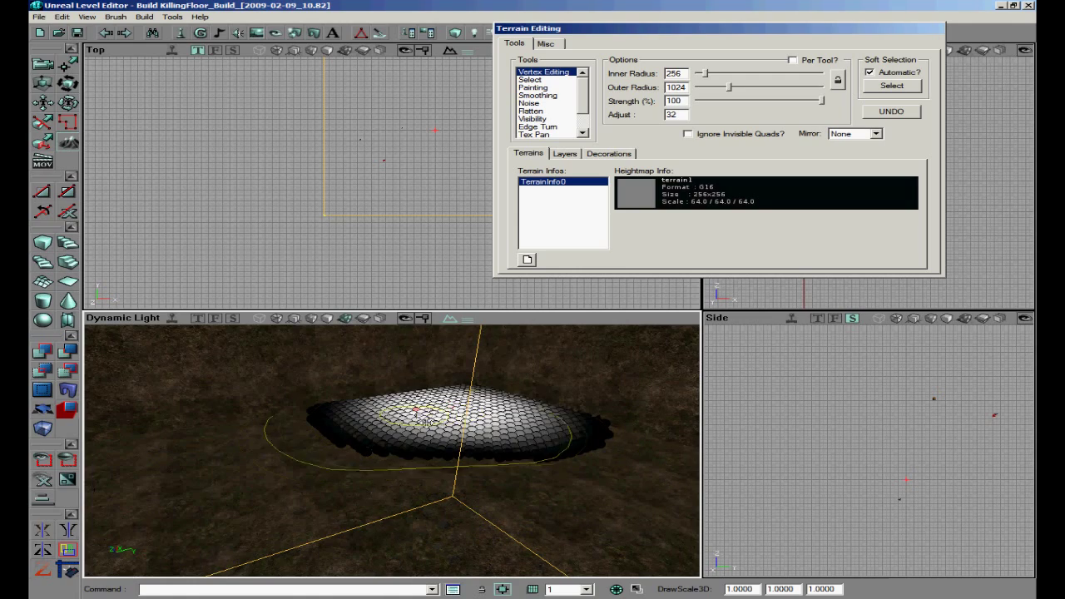
mouse_move(445, 425)
right_down()
mouse_move(402, 458)
mouse_move(432, 454)
mouse_move(378, 435)
mouse_move(402, 458)
mouse_move(368, 478)
right_up()
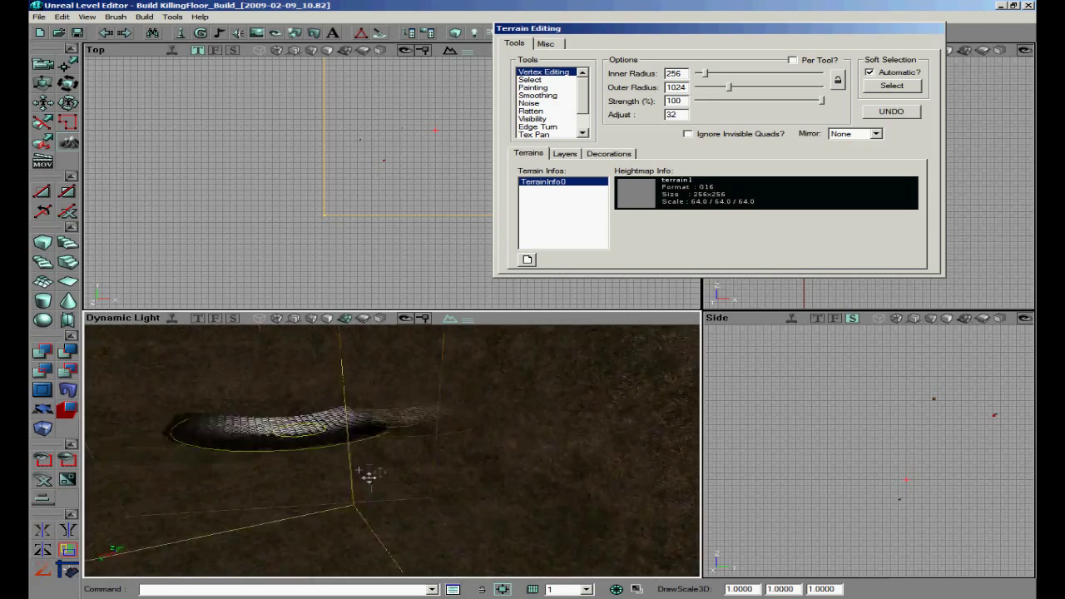
mouse_move(368, 476)
mouse_down()
mouse_move(399, 456)
mouse_move(380, 435)
mouse_move(303, 437)
mouse_up()
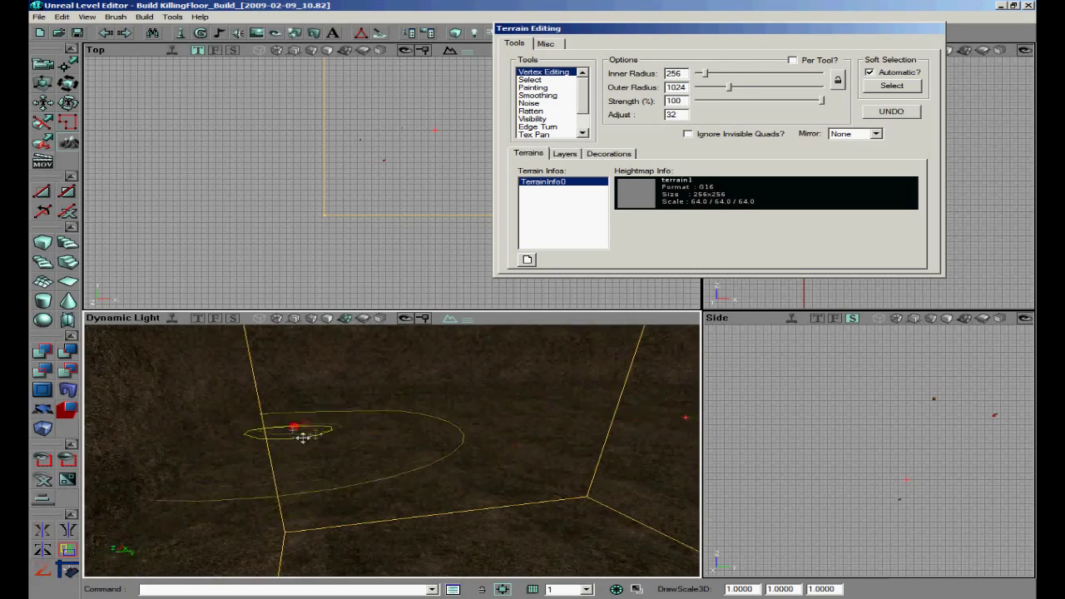
ctrl+click(342, 445)
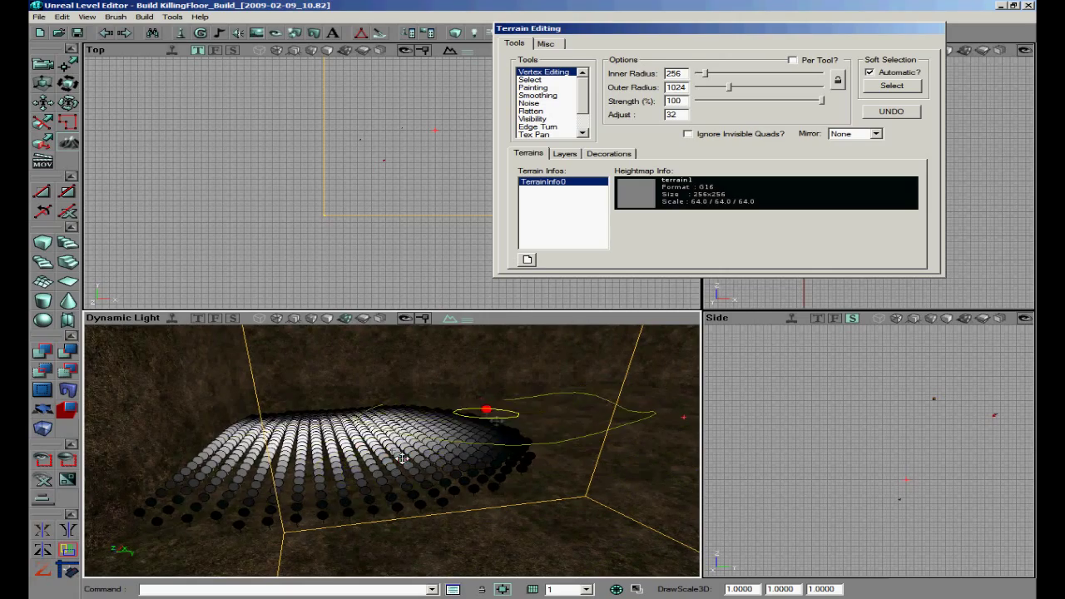
mouse_move(401, 458)
mouse_down()
mouse_move(506, 433)
mouse_move(400, 457)
mouse_move(424, 452)
mouse_move(368, 428)
mouse_move(401, 458)
mouse_up()
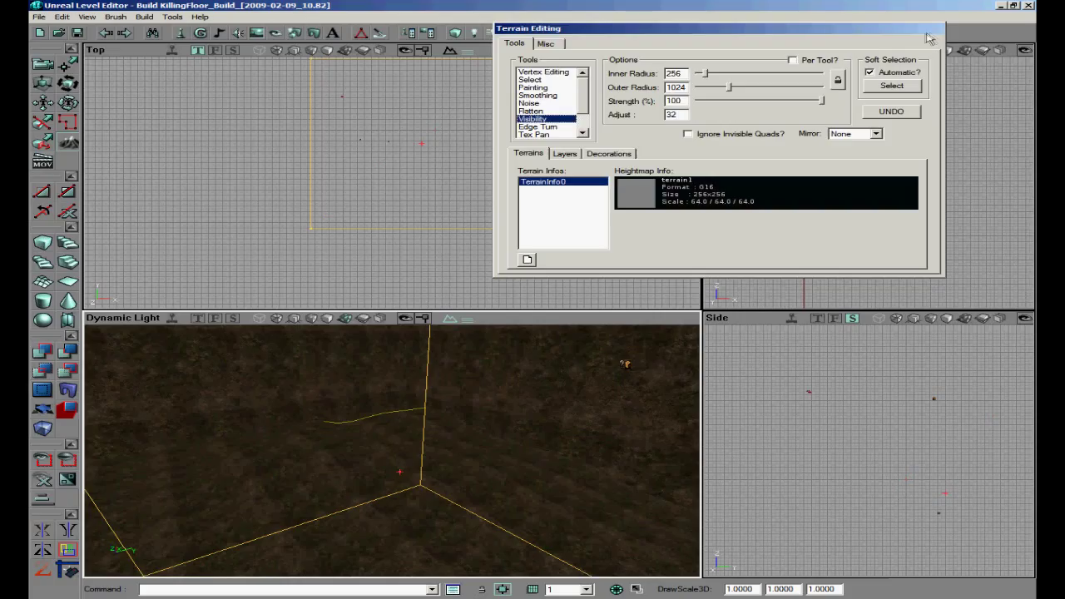
drag(926, 33, 869, 50)
click(43, 67)
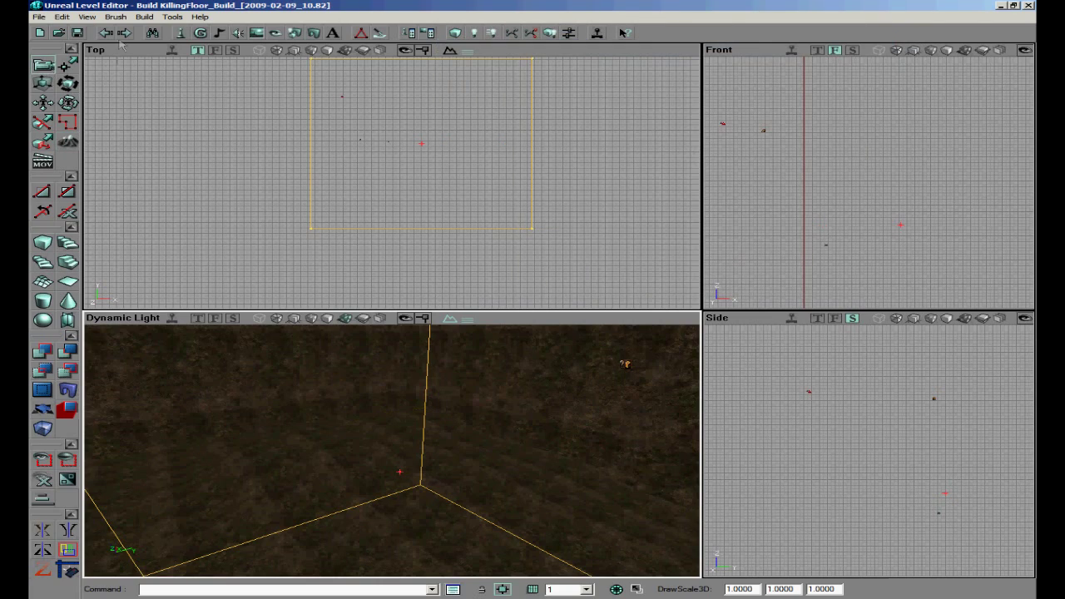
Add a player start on the ground near a corner of the grass room
right_drag(354, 445, 387, 458)
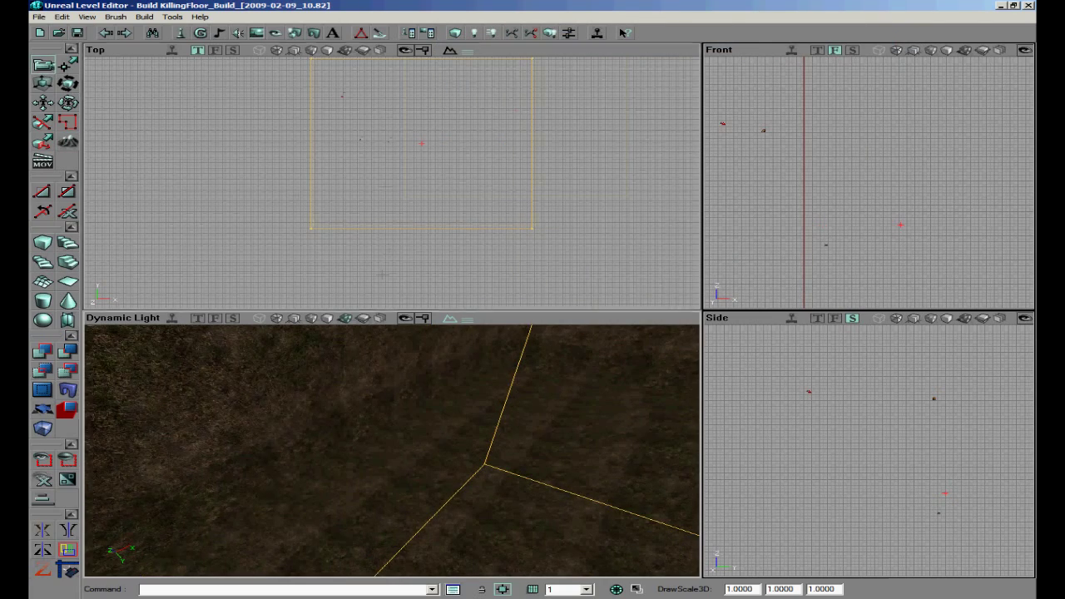
right_drag(383, 273, 549, 248)
right_drag(366, 449, 344, 467)
drag(343, 468, 407, 360)
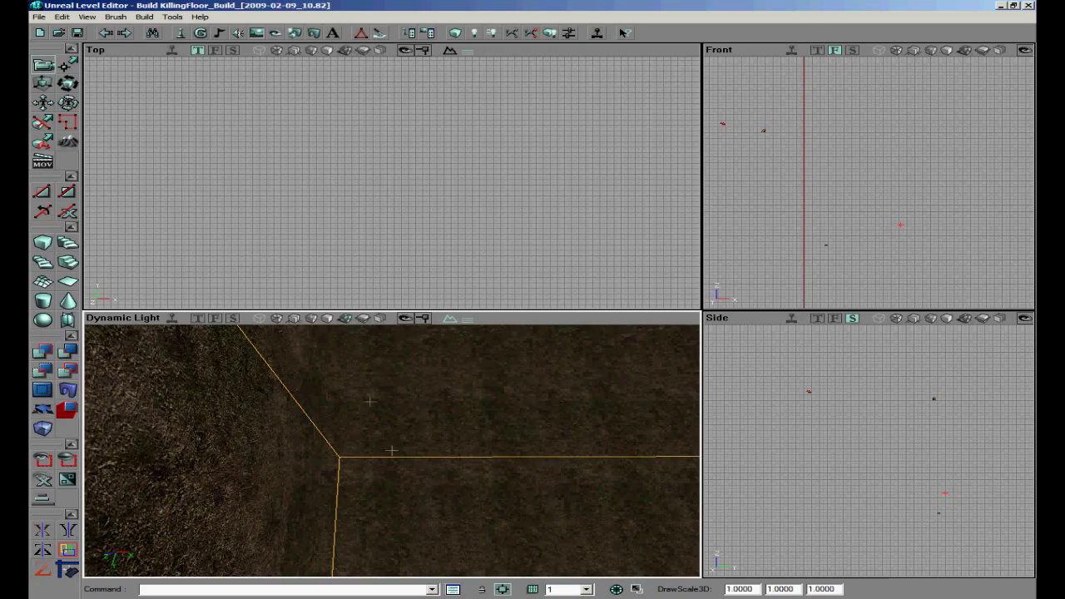
right_click(369, 401)
click(391, 456)
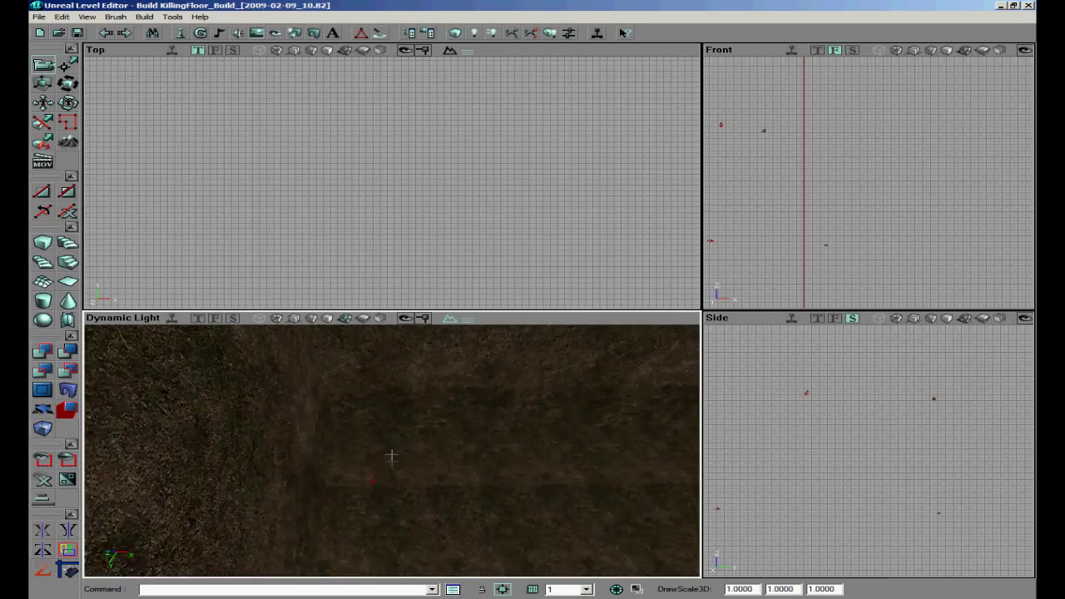
drag(391, 455, 390, 421)
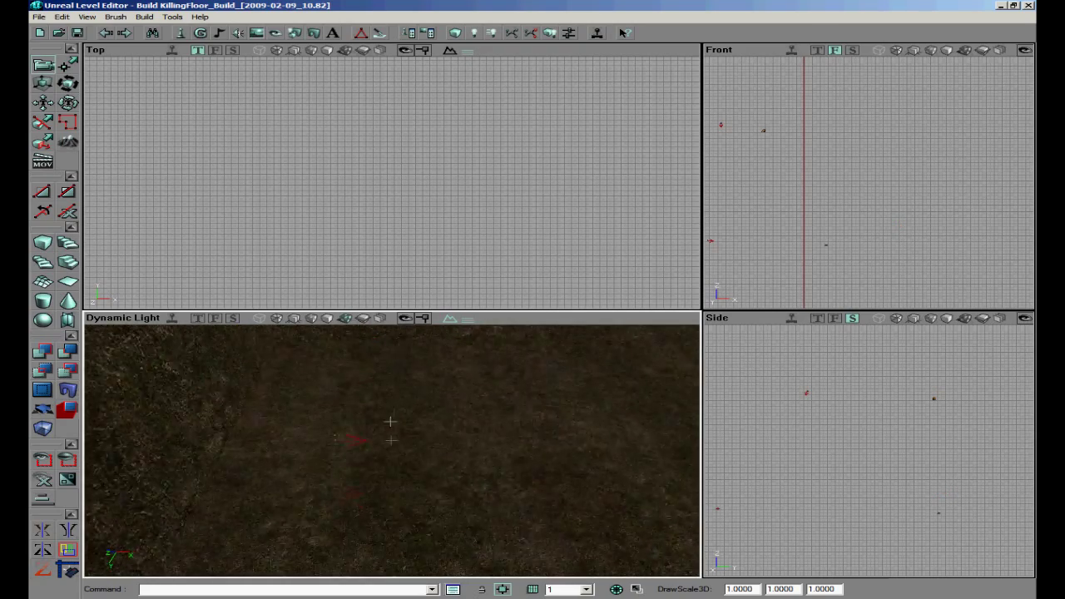
mouse_move(390, 420)
right_down()
mouse_move(371, 538)
mouse_move(297, 356)
right_up()
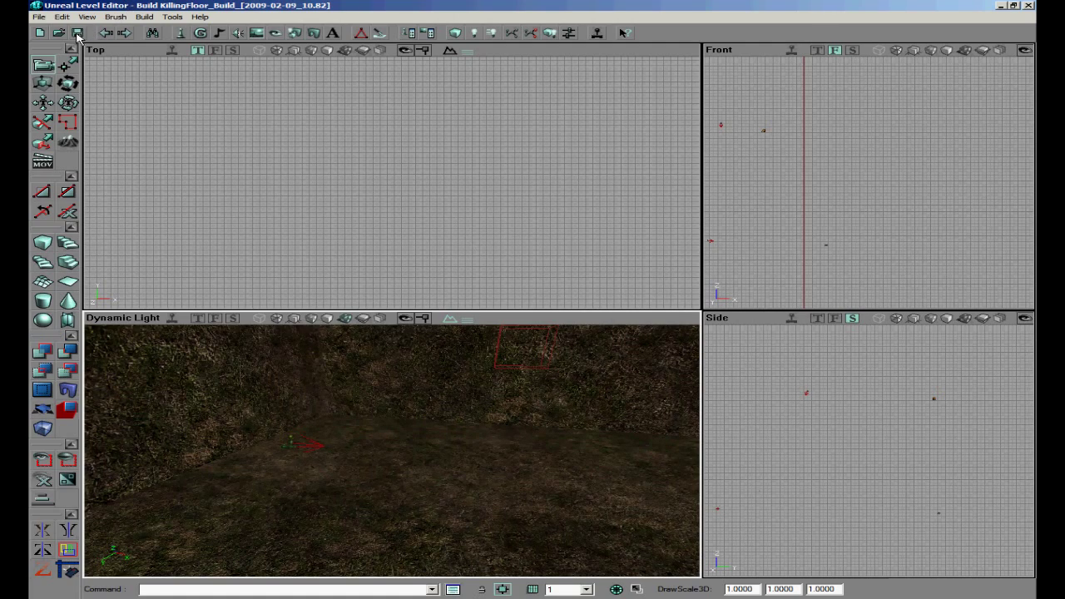
Save the map and rebuild the level
click(77, 33)
click(143, 17)
click(165, 96)
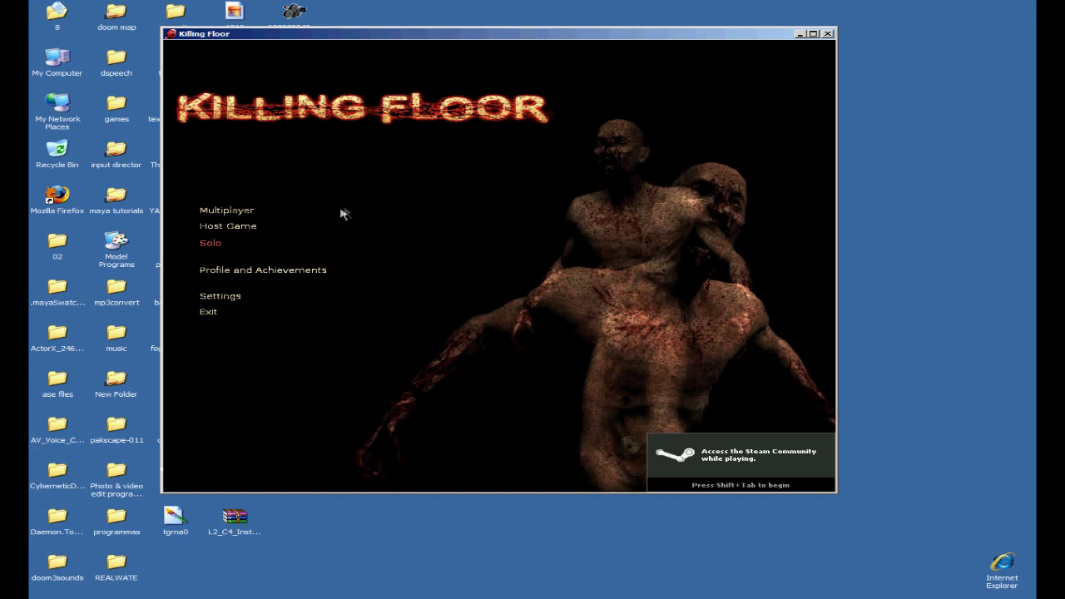
Start a solo game on the kf-landscapetest map
click(208, 245)
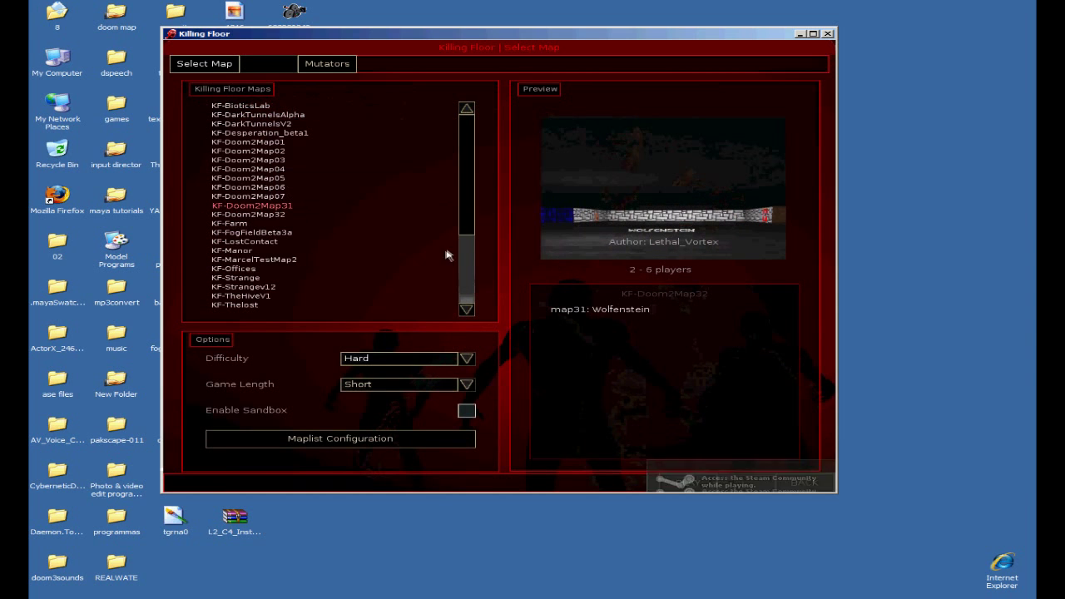
scroll(468, 209, down, 4)
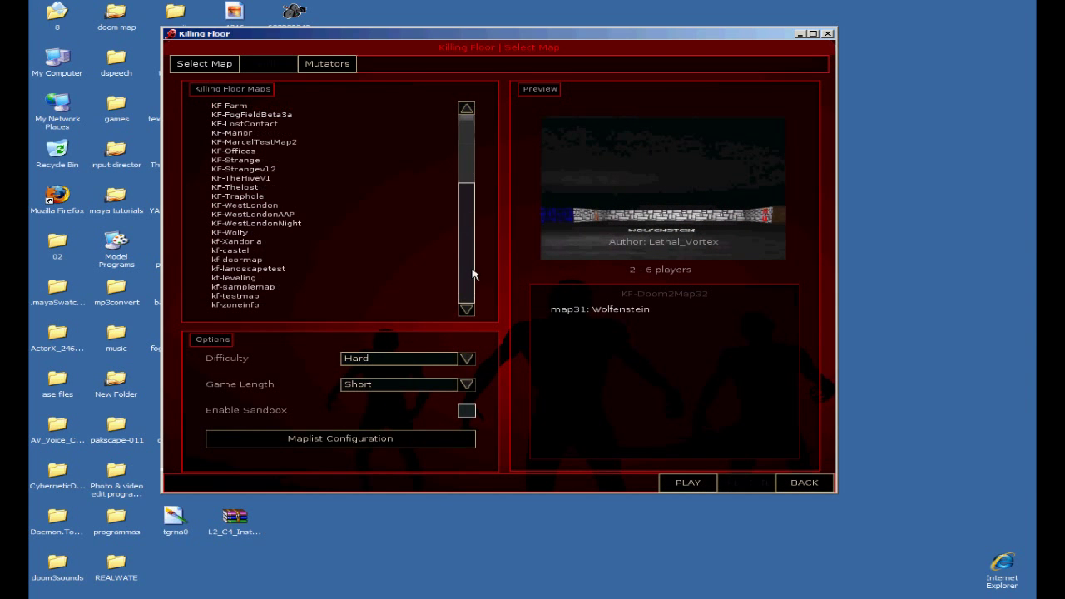
click(281, 270)
click(676, 481)
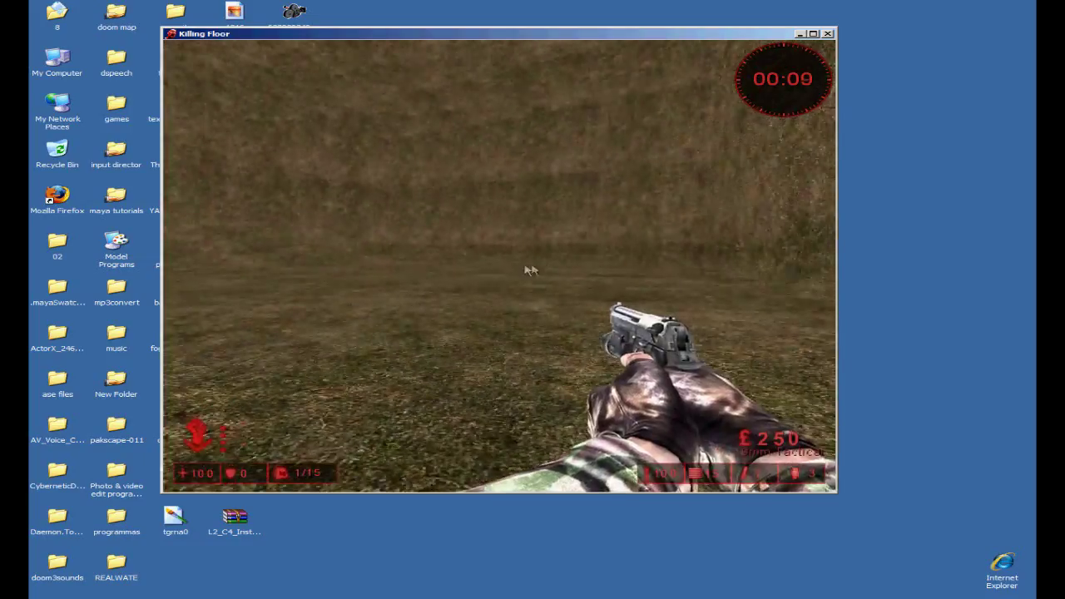
Walk forward from the player start, then fire and reload the 9mm pistol to test the map in play
key(w)
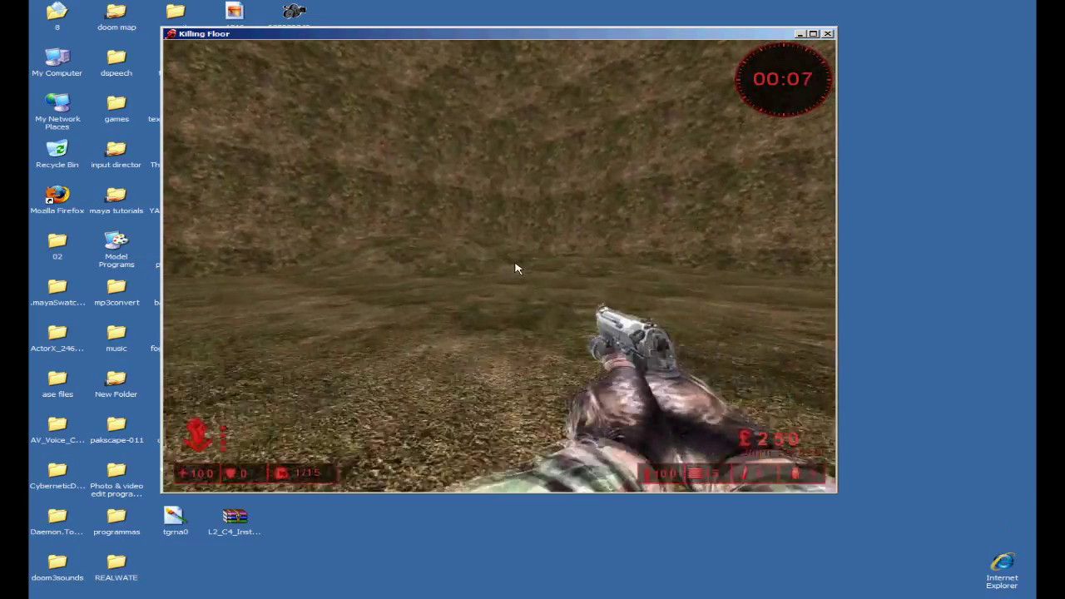
click(517, 267)
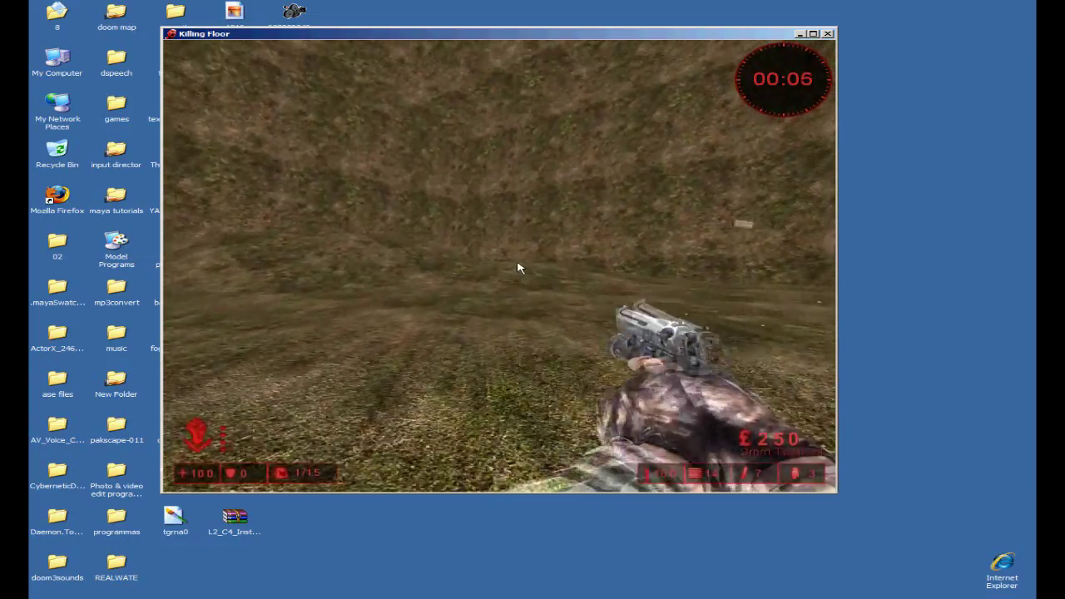
key(r)
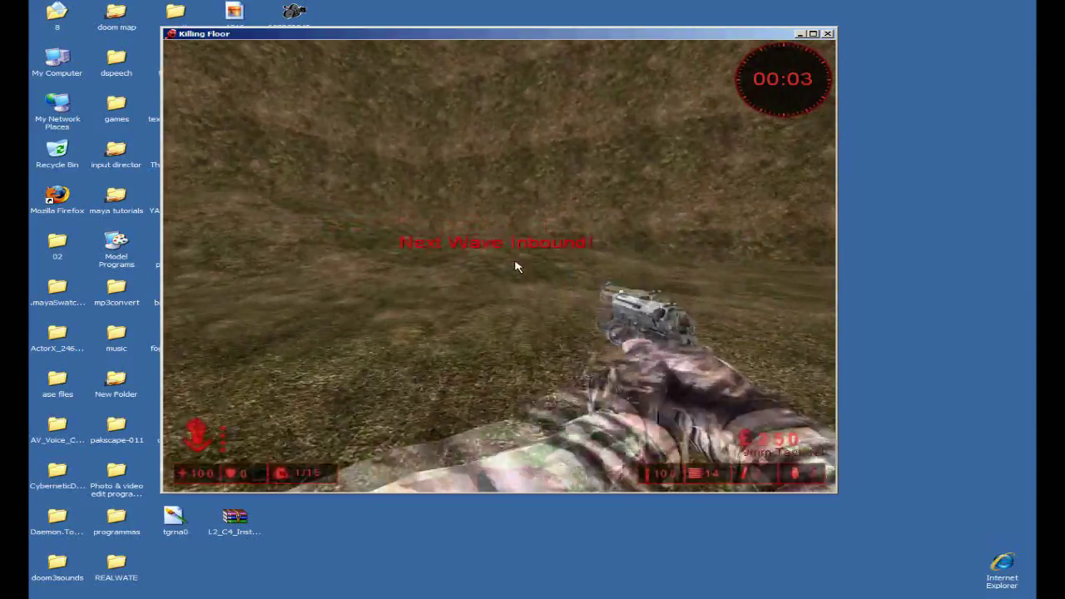
click(516, 268)
click(516, 267)
click(516, 268)
key(r)
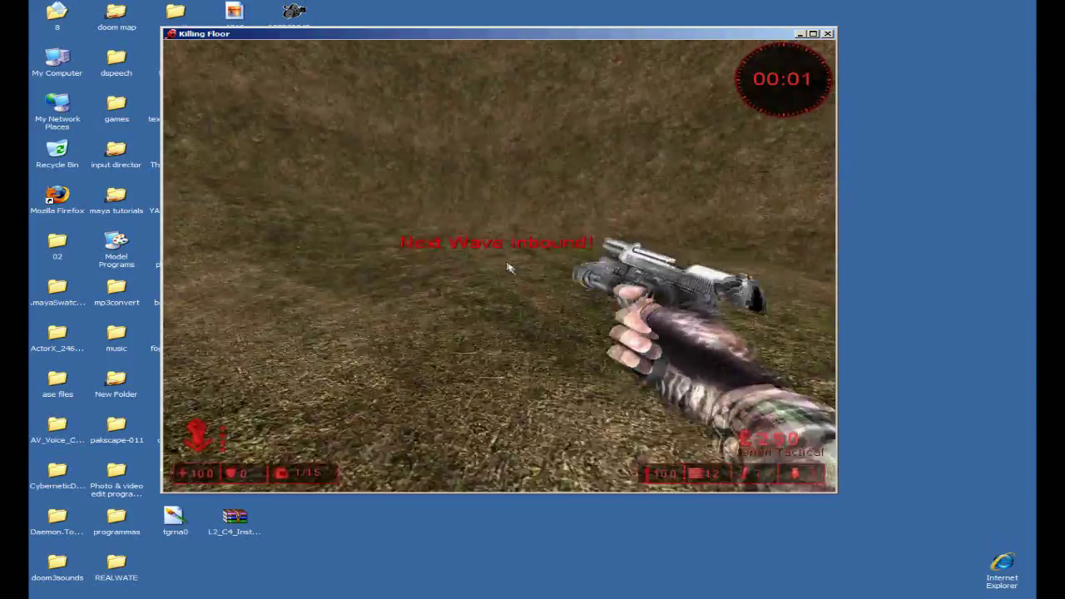
Walk over the sculpted hills and along the grass walls to examine the terrain, and throw a grenade
key(w)
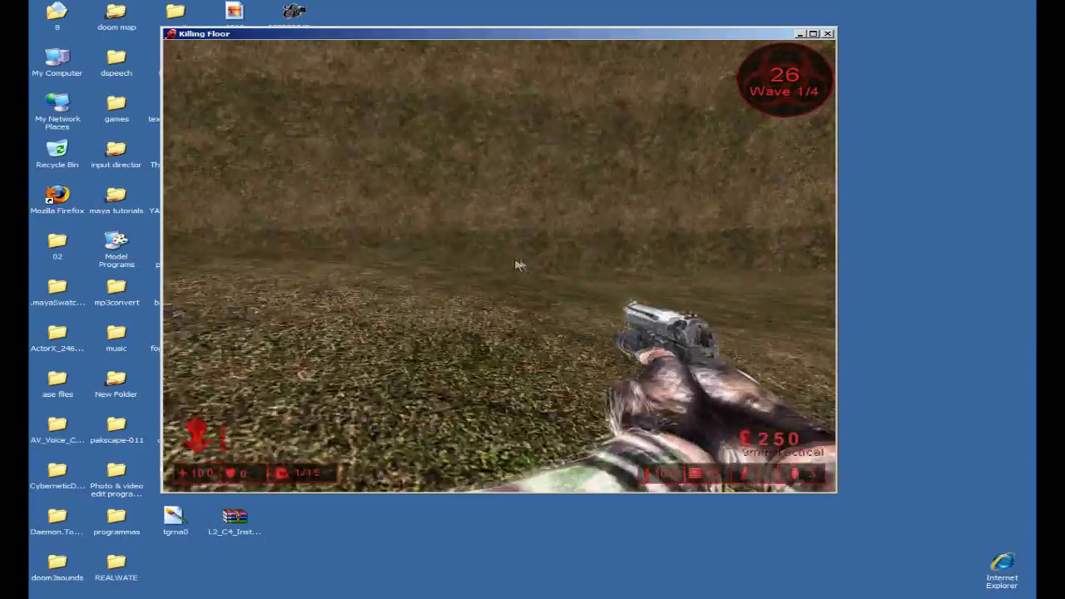
key(w)
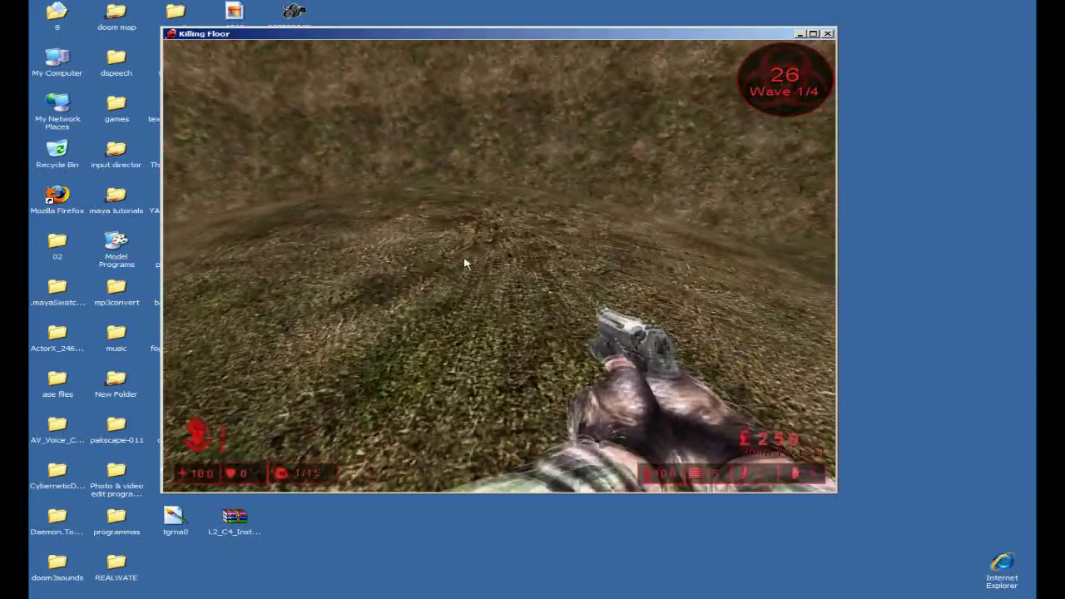
key(w)
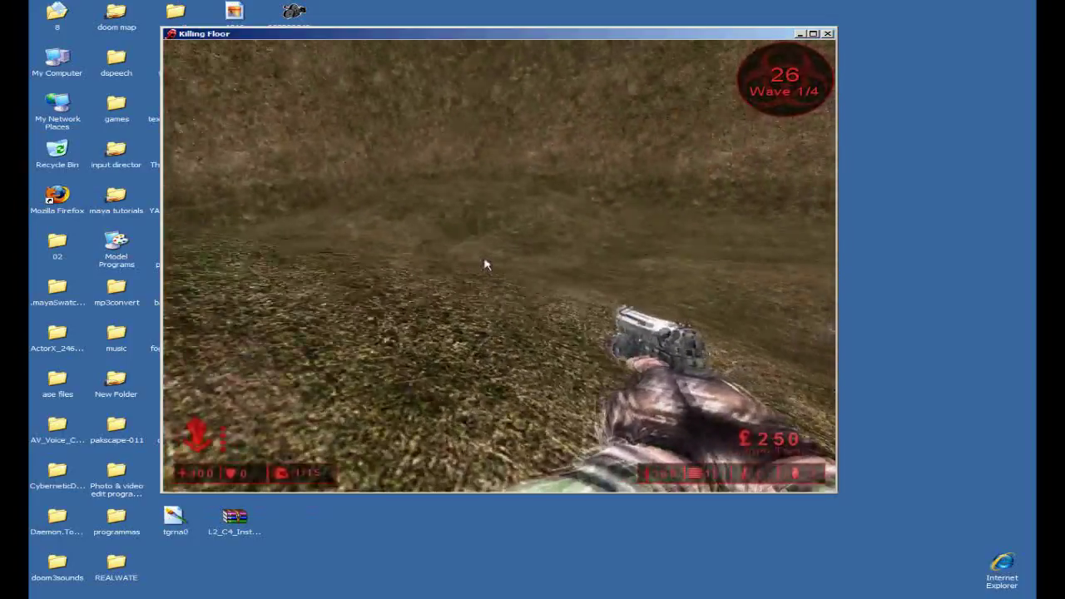
key(w)
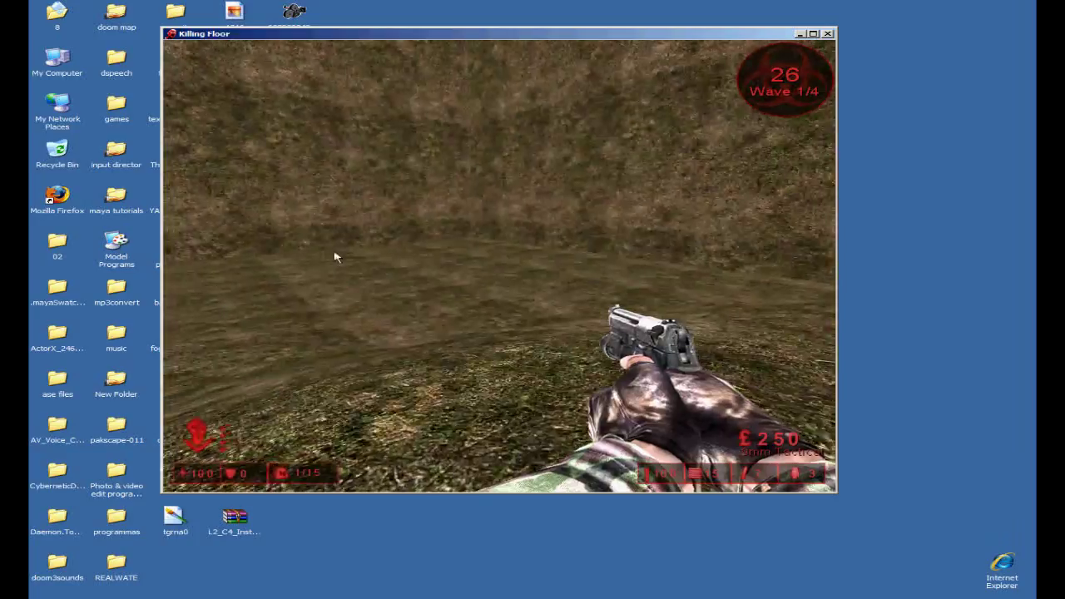
key(w)
key(g)
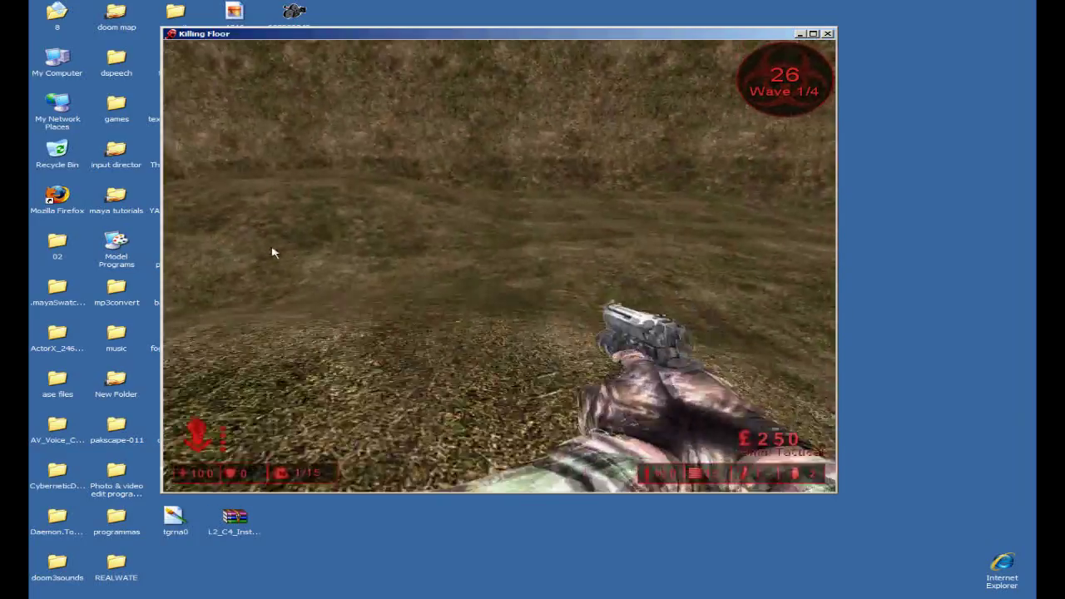